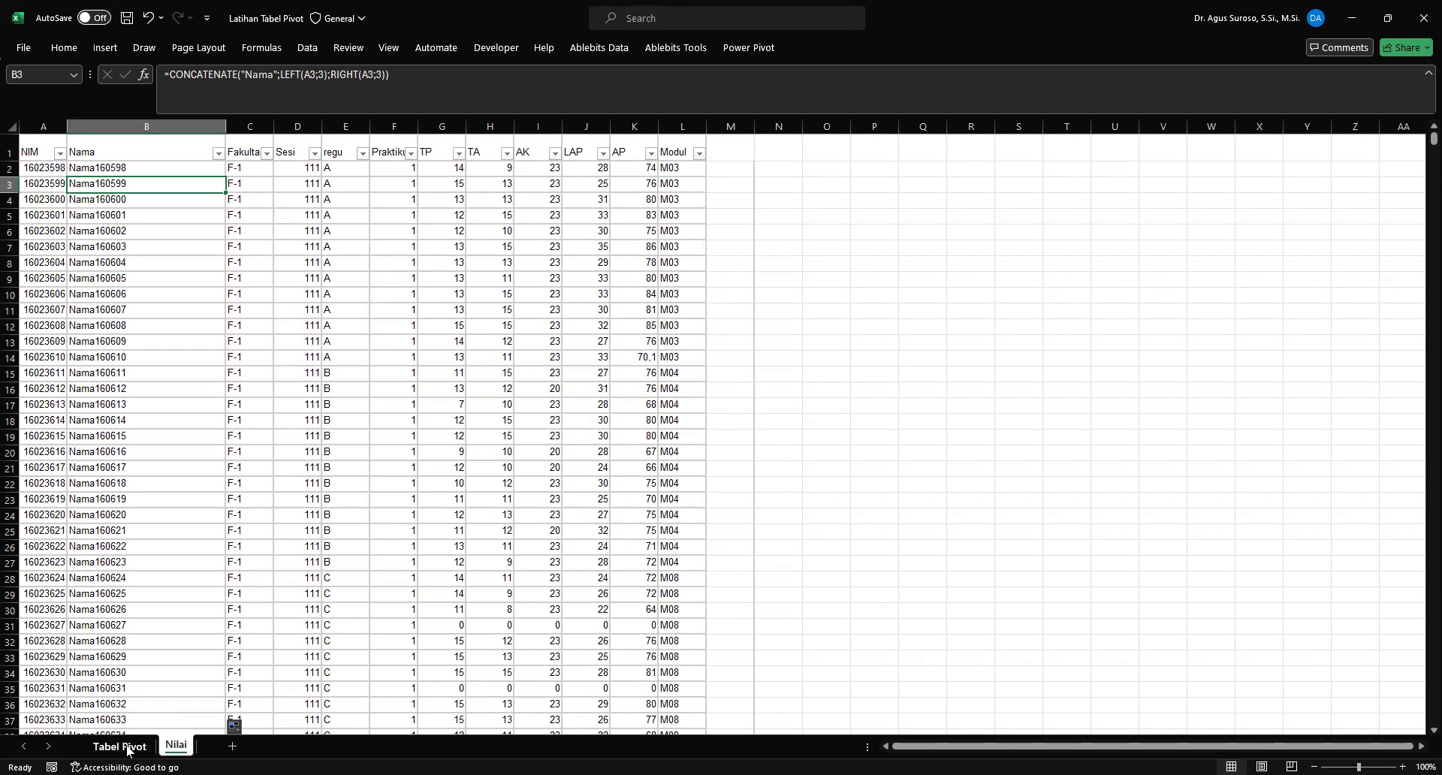
Step: Look over the Tabel Pivot and Nilai sheets, including the TP, TA, AK and LAP scores in Nilai's first data row
left_click(121, 745)
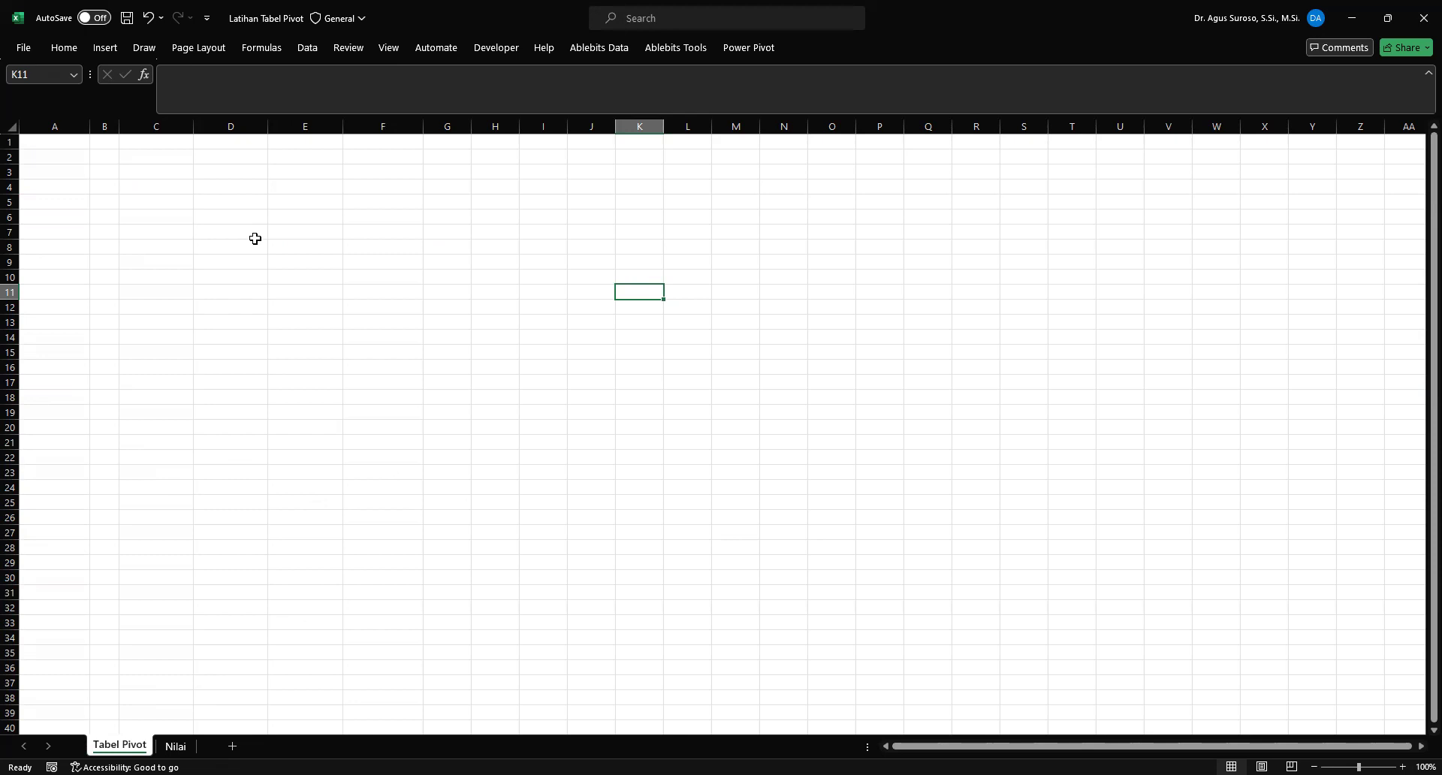
left_click(177, 747)
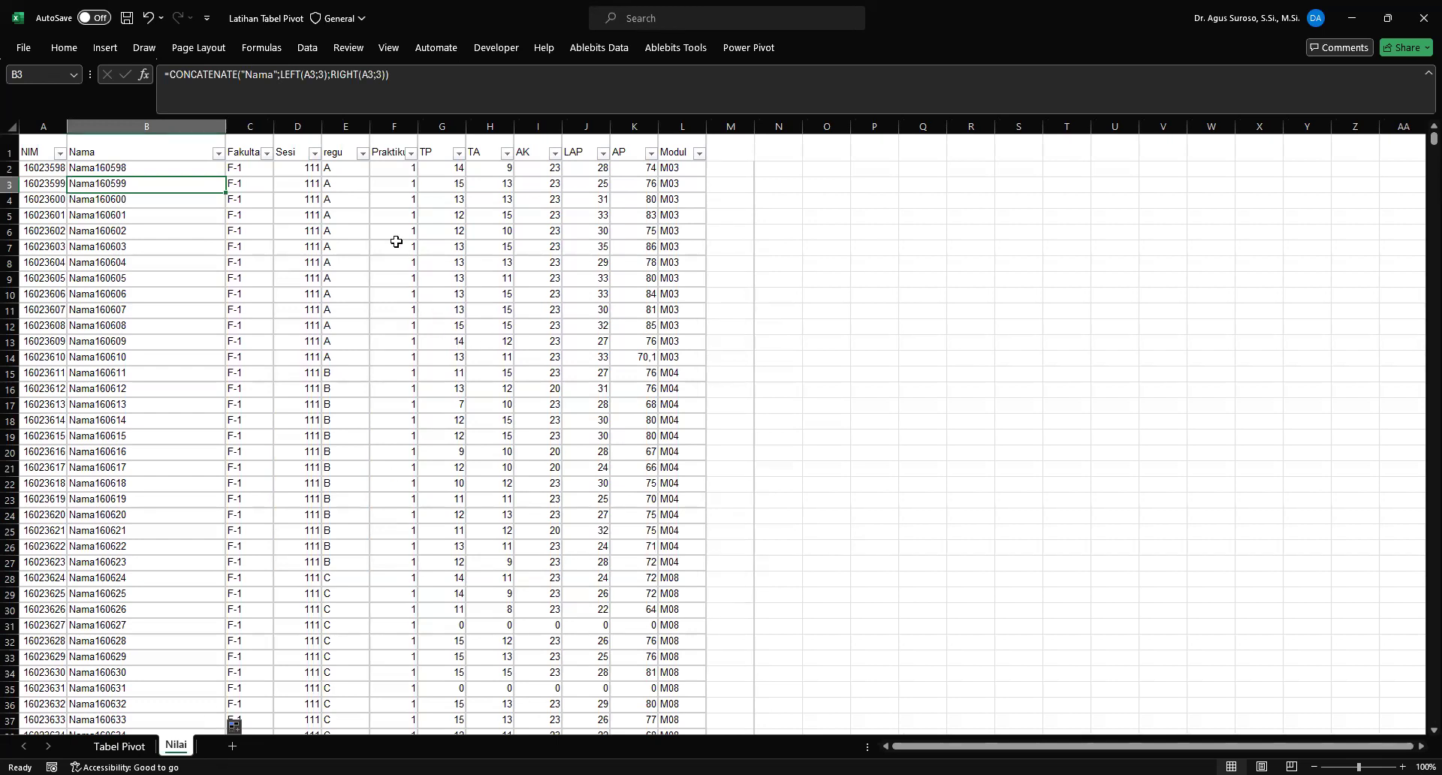
left_click(393, 172)
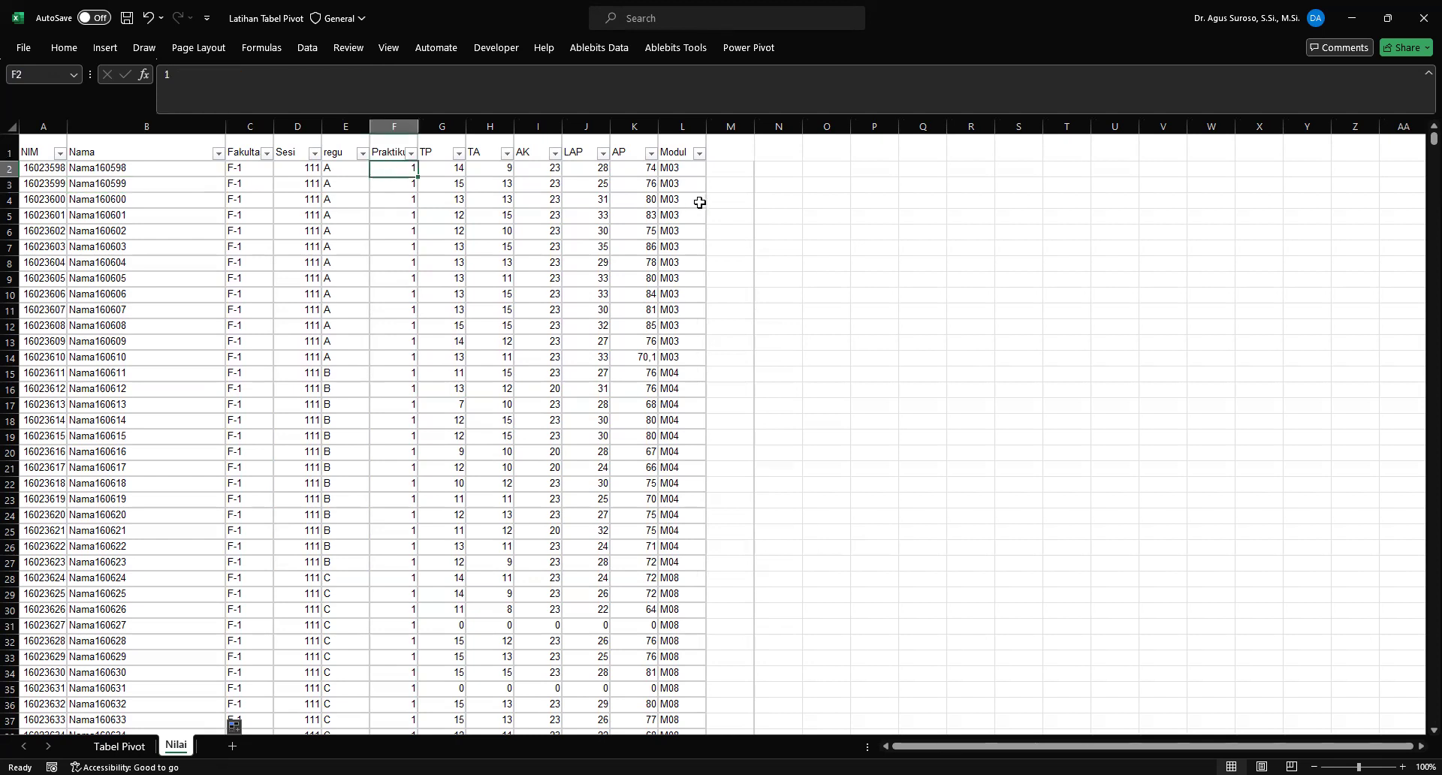
left_click(845, 200)
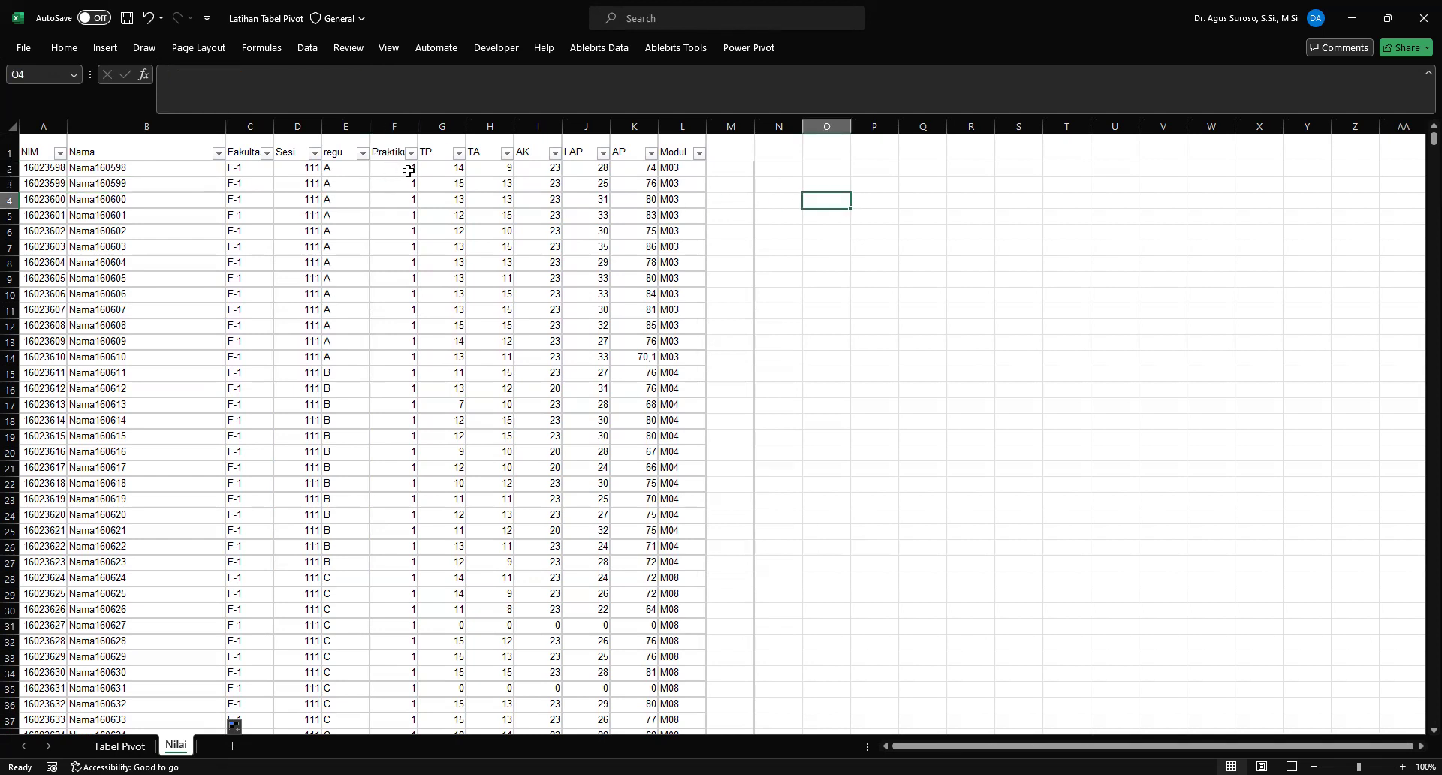
left_click_drag(439, 171, 590, 174)
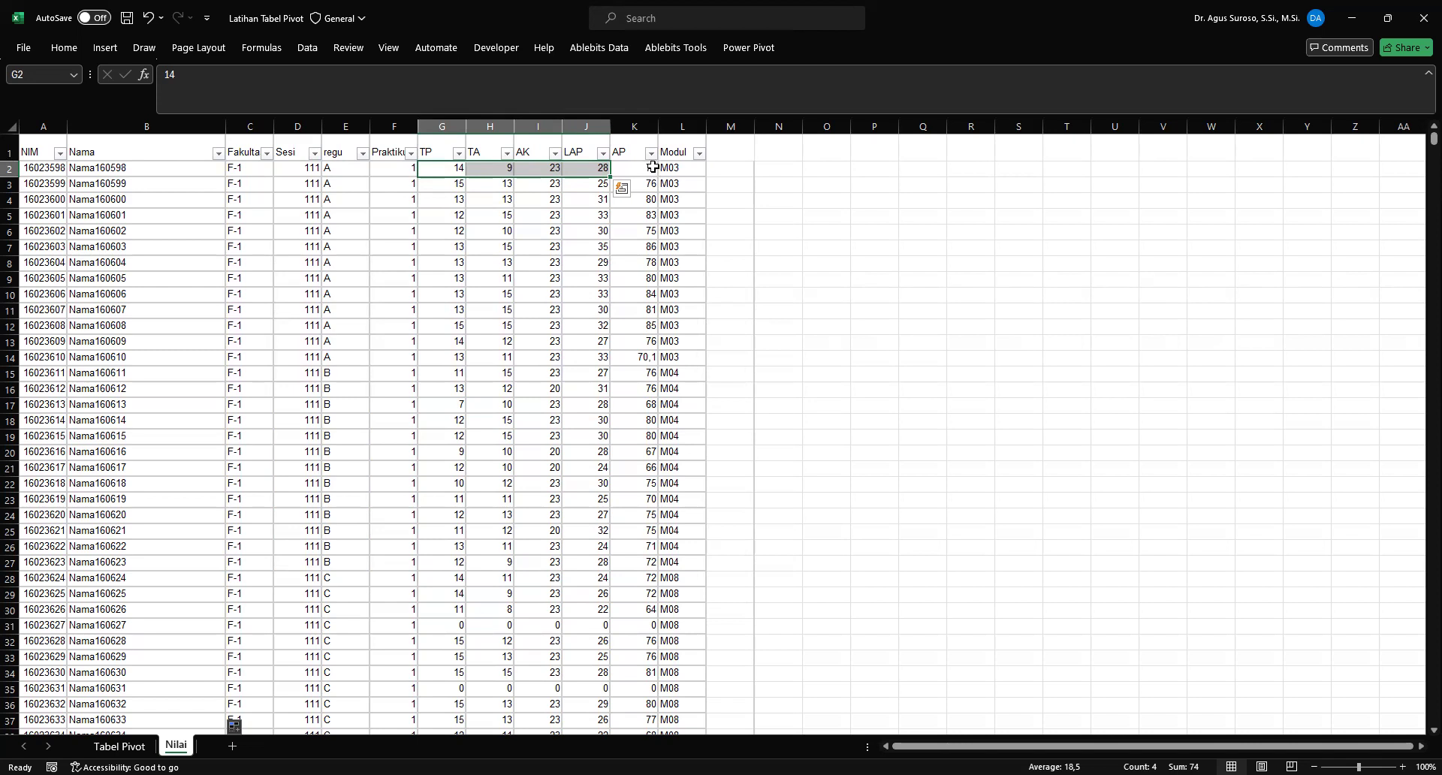
Step: Sum the first student's TP, TA, AK and LAP scores in O2 with =SUM(G2:J2)
left_click(830, 170)
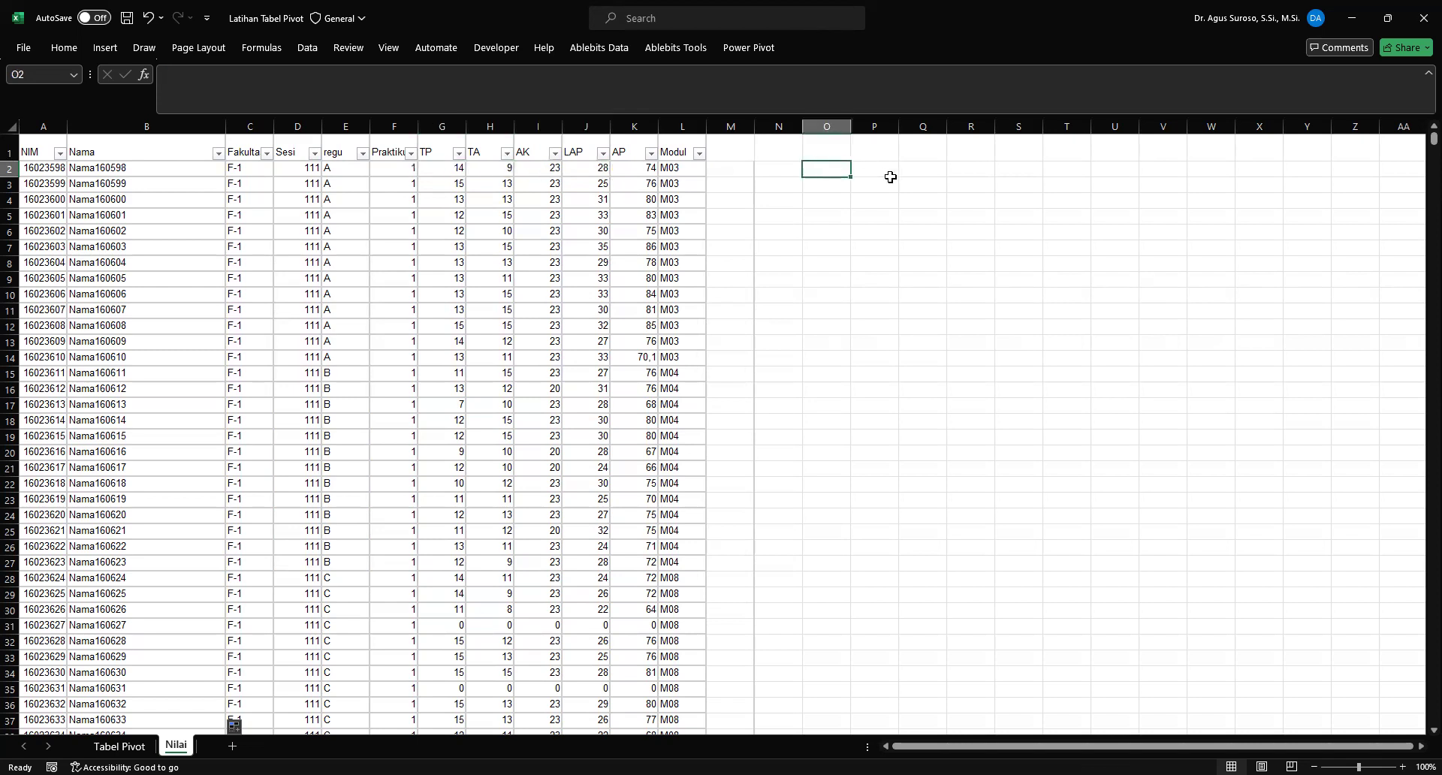
type("=")
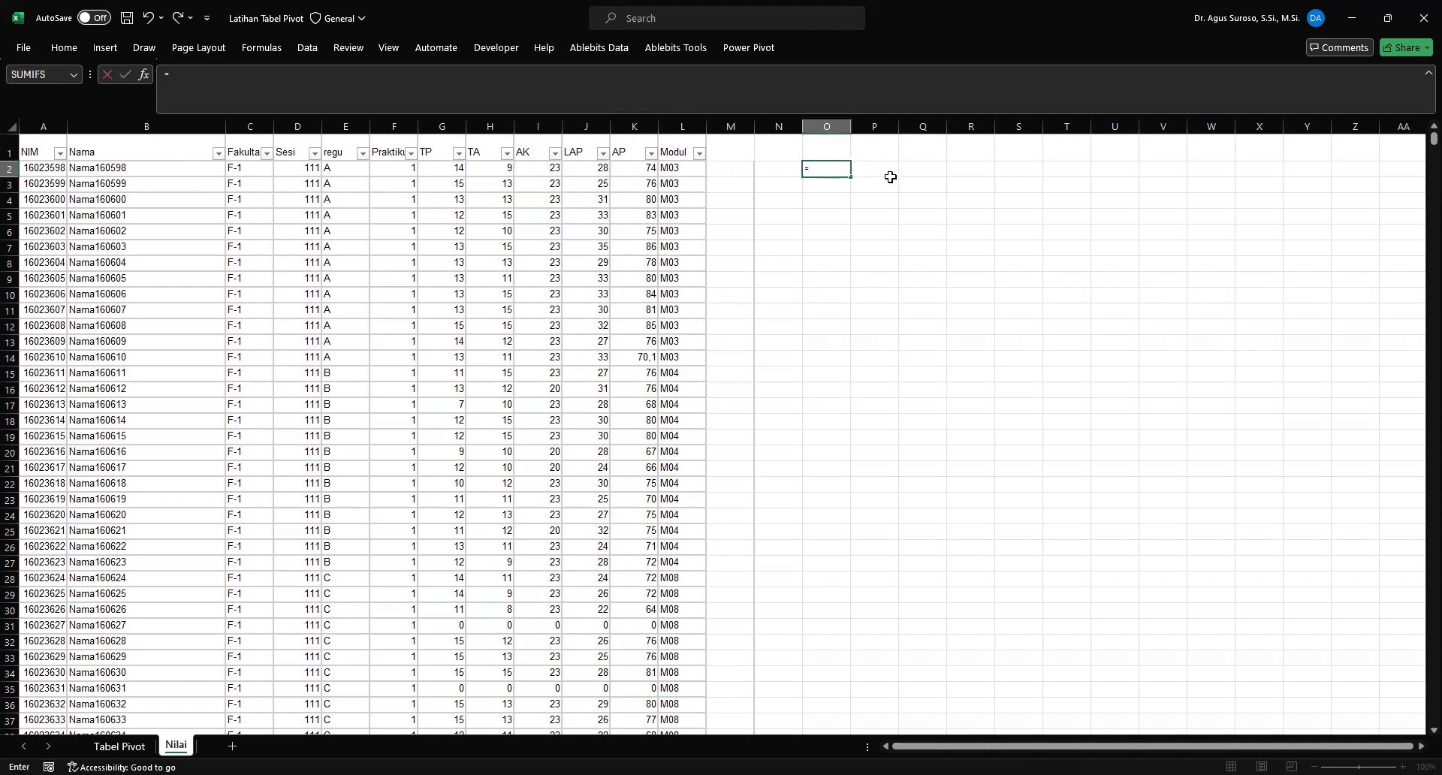
type("sum(")
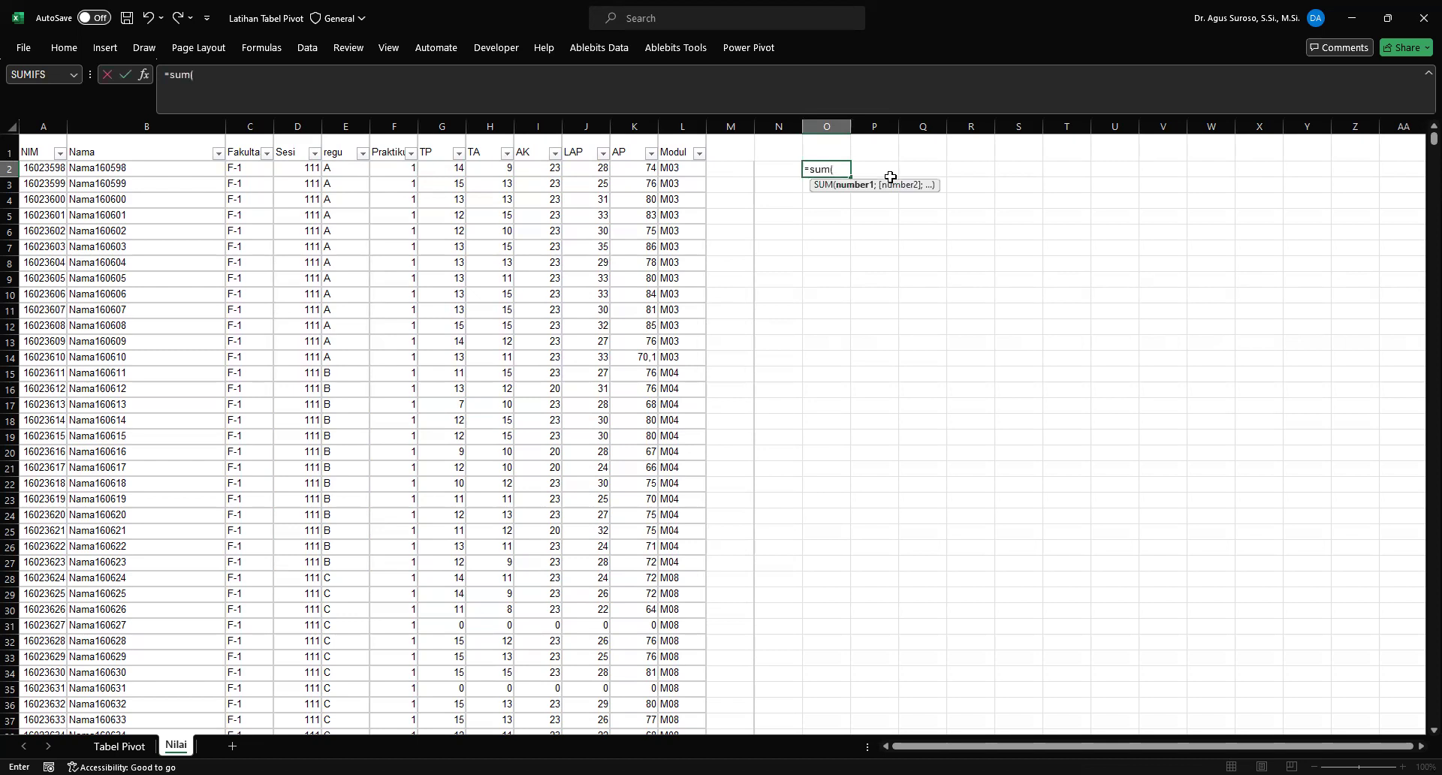
key("Left")
key("Left")
key("Left")
key("Left")
key("Left")
key("Left")
key("Left")
key("Left")
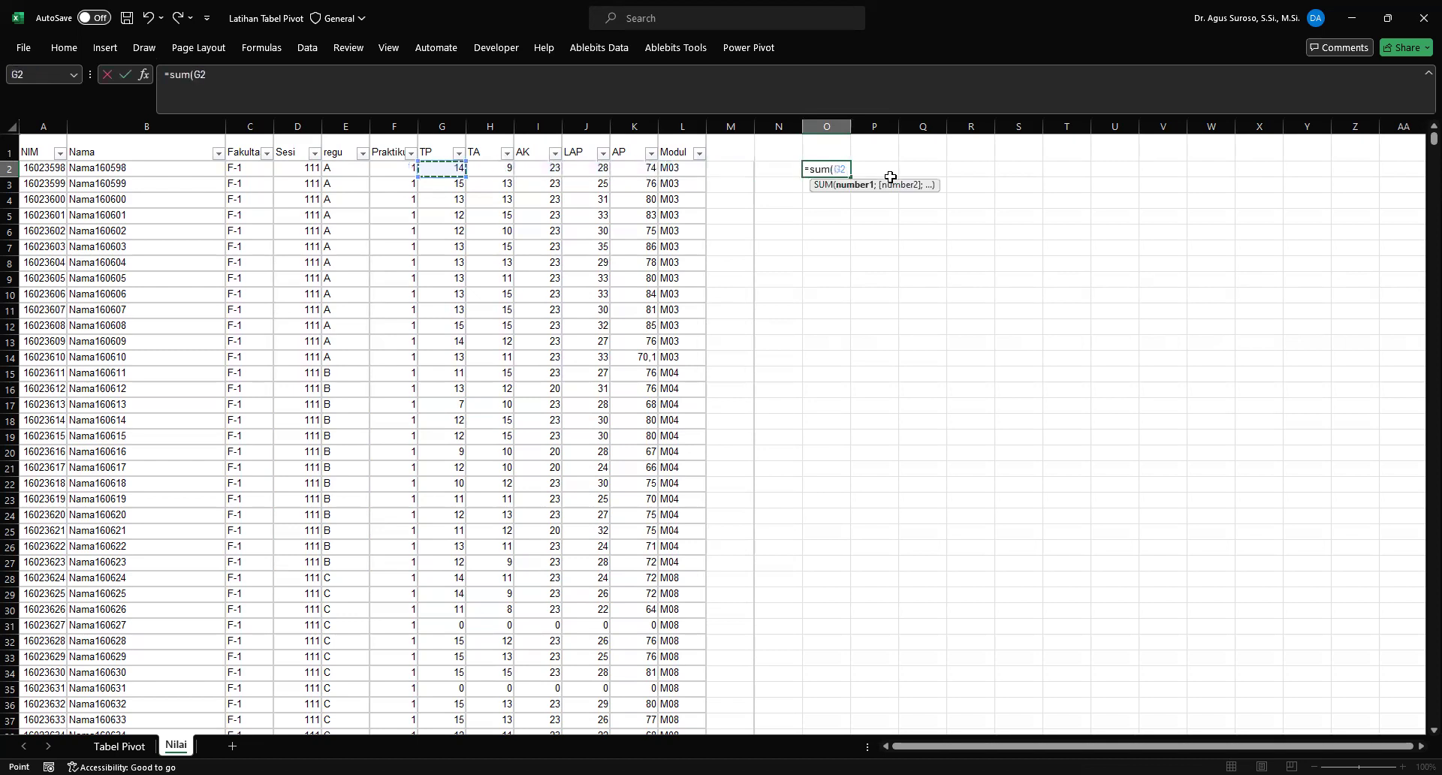
key("shift+Right")
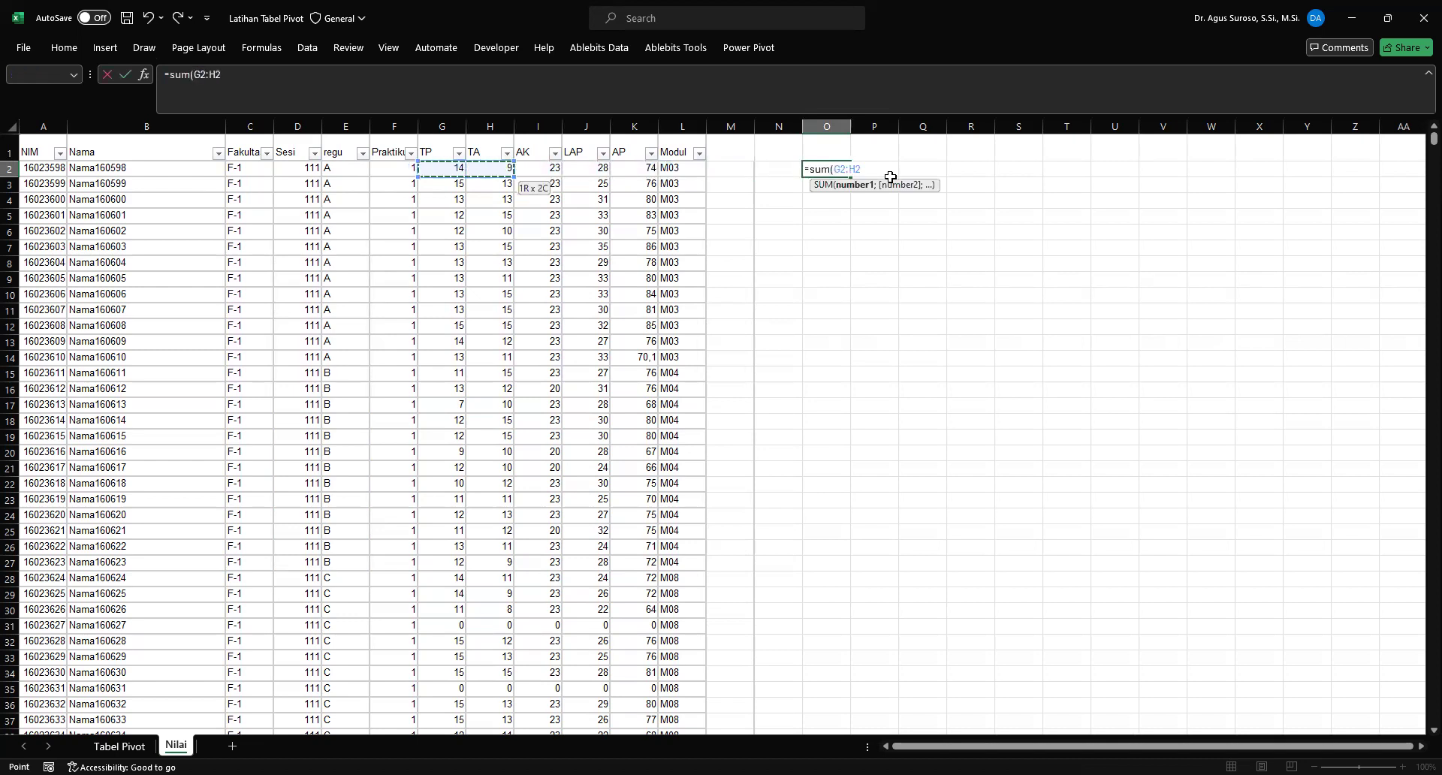
key("shift+Right")
key("shift+Right")
key("Return")
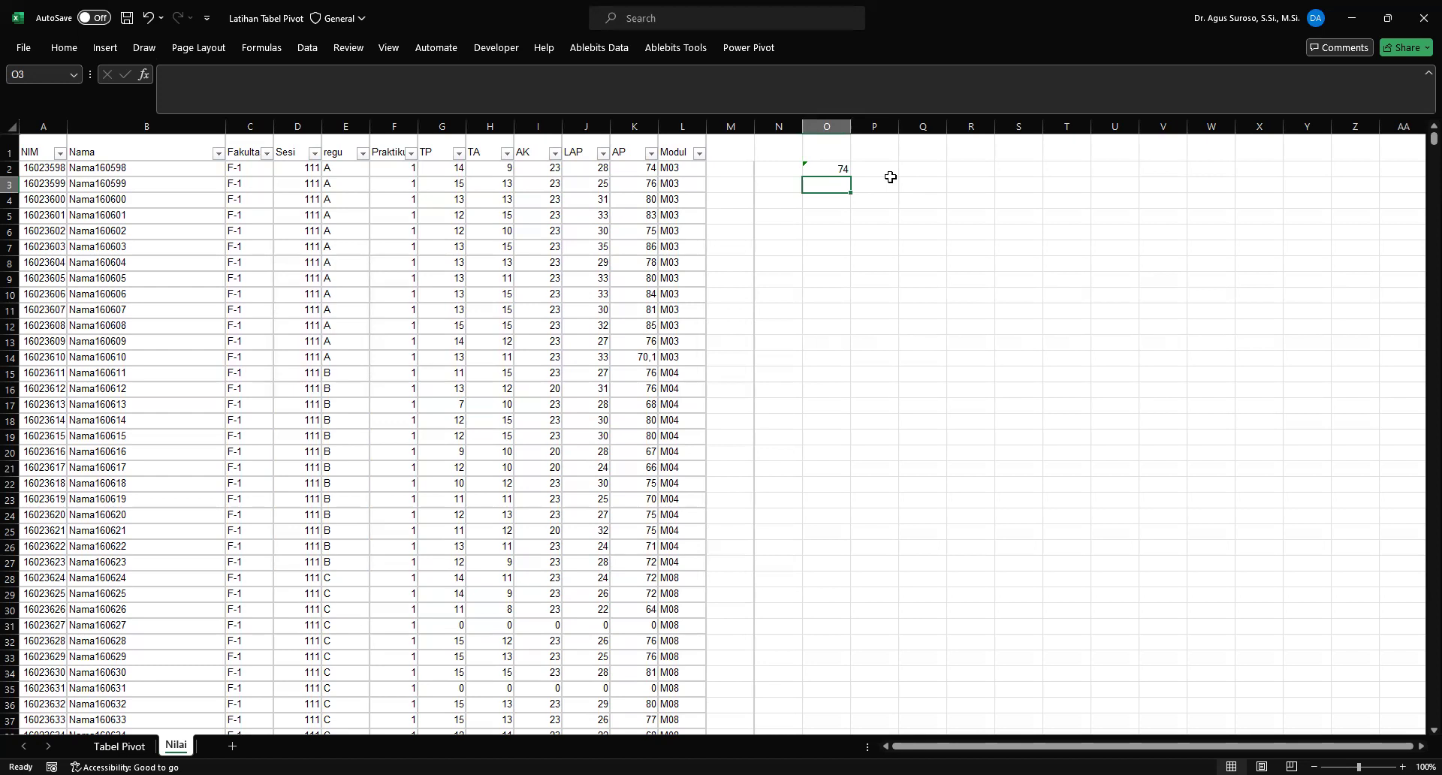
Step: Clear the trial sum formula from cell O2 and go to the first Modul entry in L2
key("Up")
key("Delete")
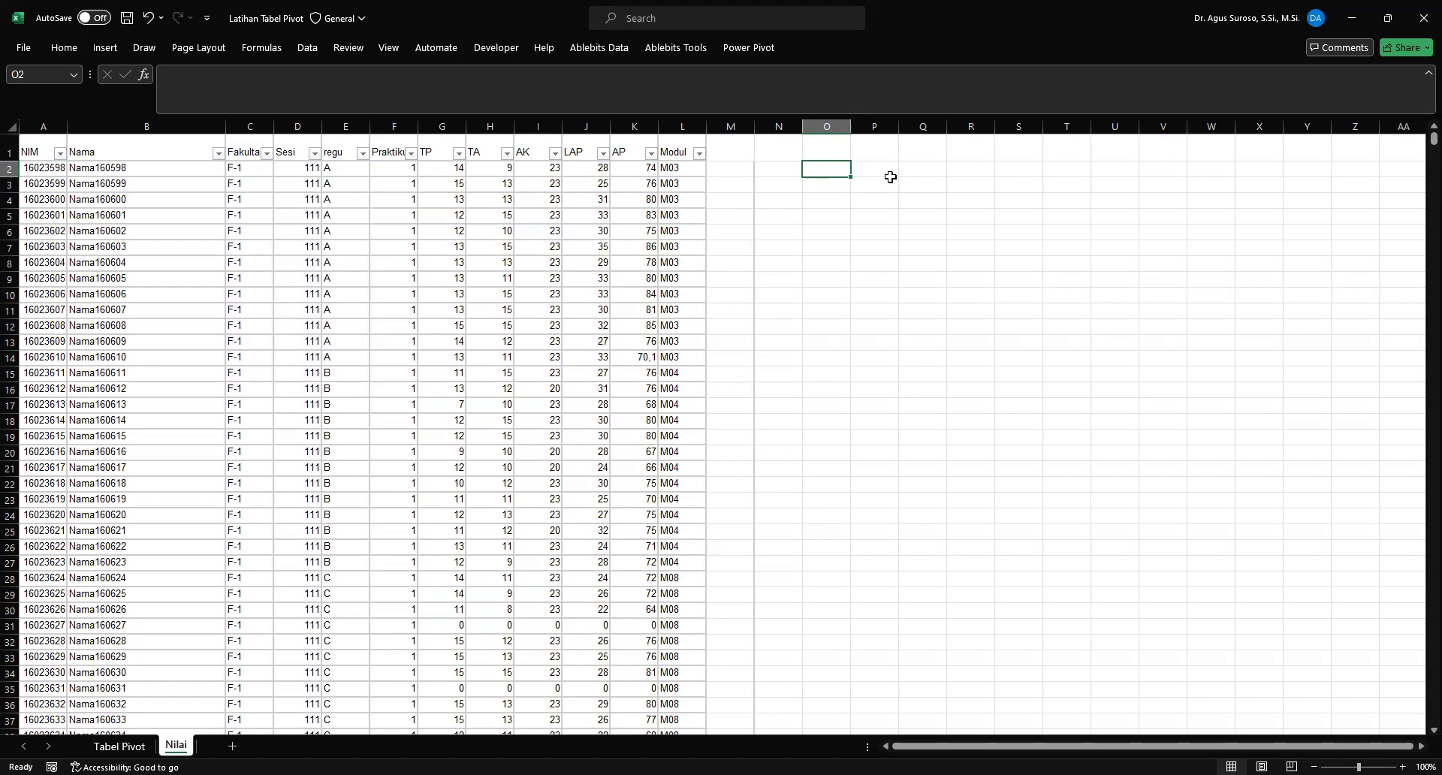
key("Left")
key("Left")
key("Left")
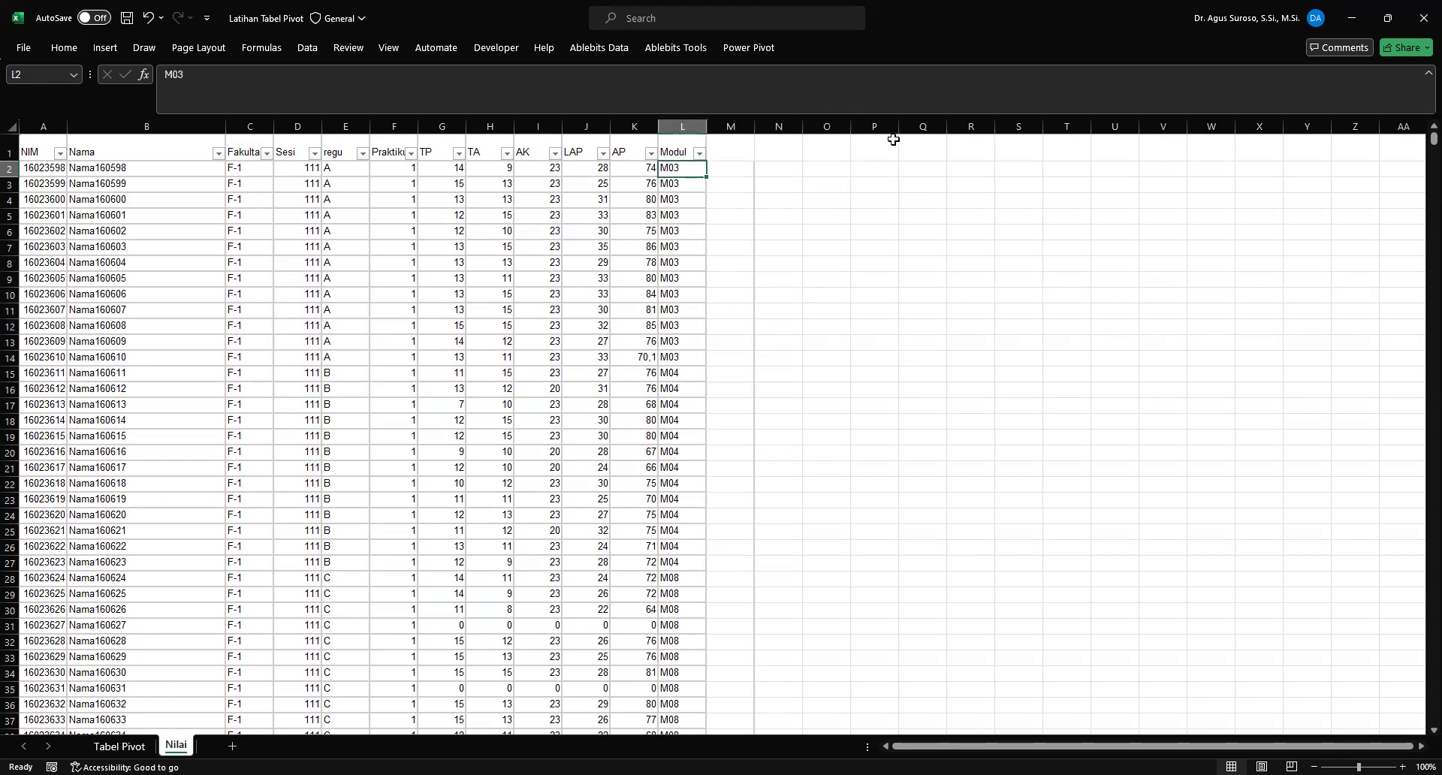
Step: Calculate the overall average of the AP column in cell N2 with =AVERAGE(K2:K16597)
left_click(787, 169)
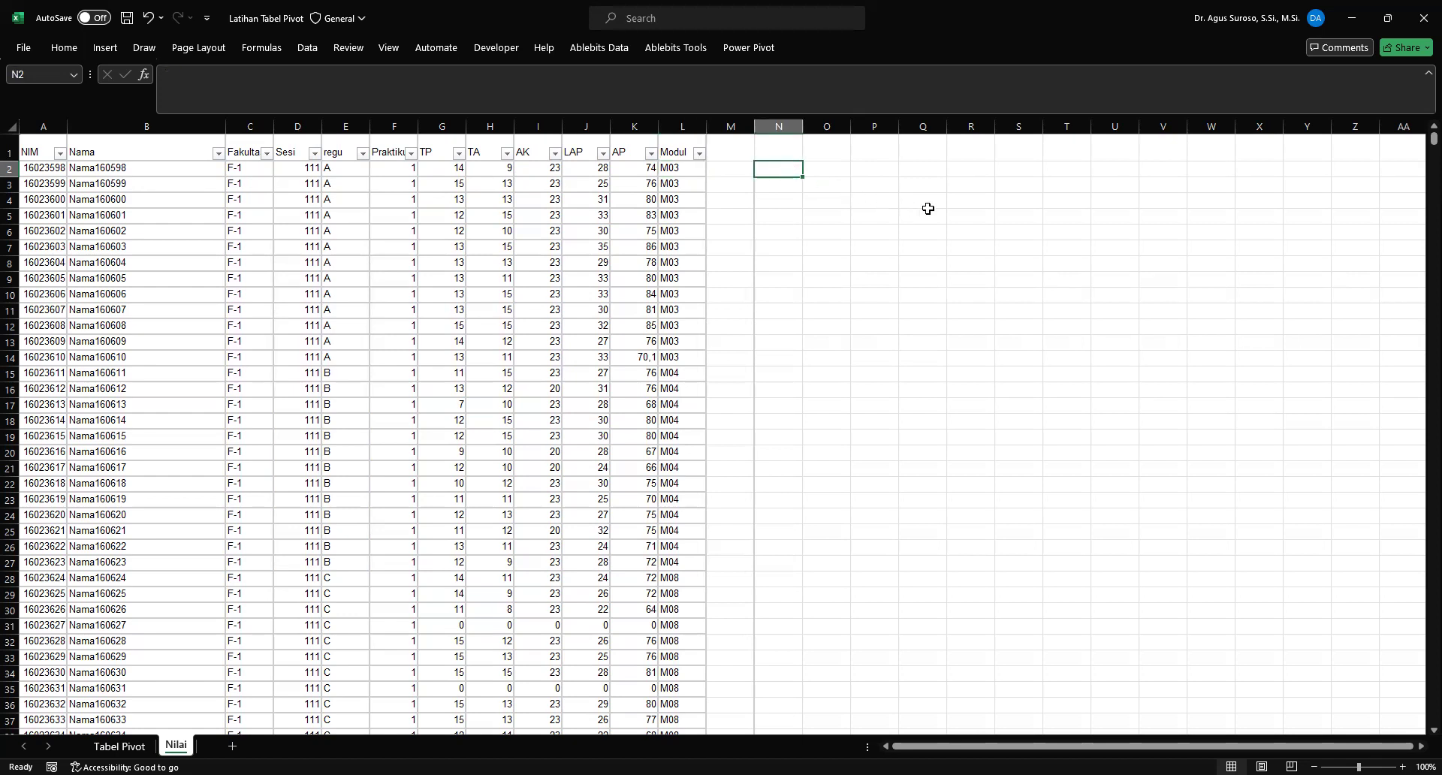
left_click(629, 151)
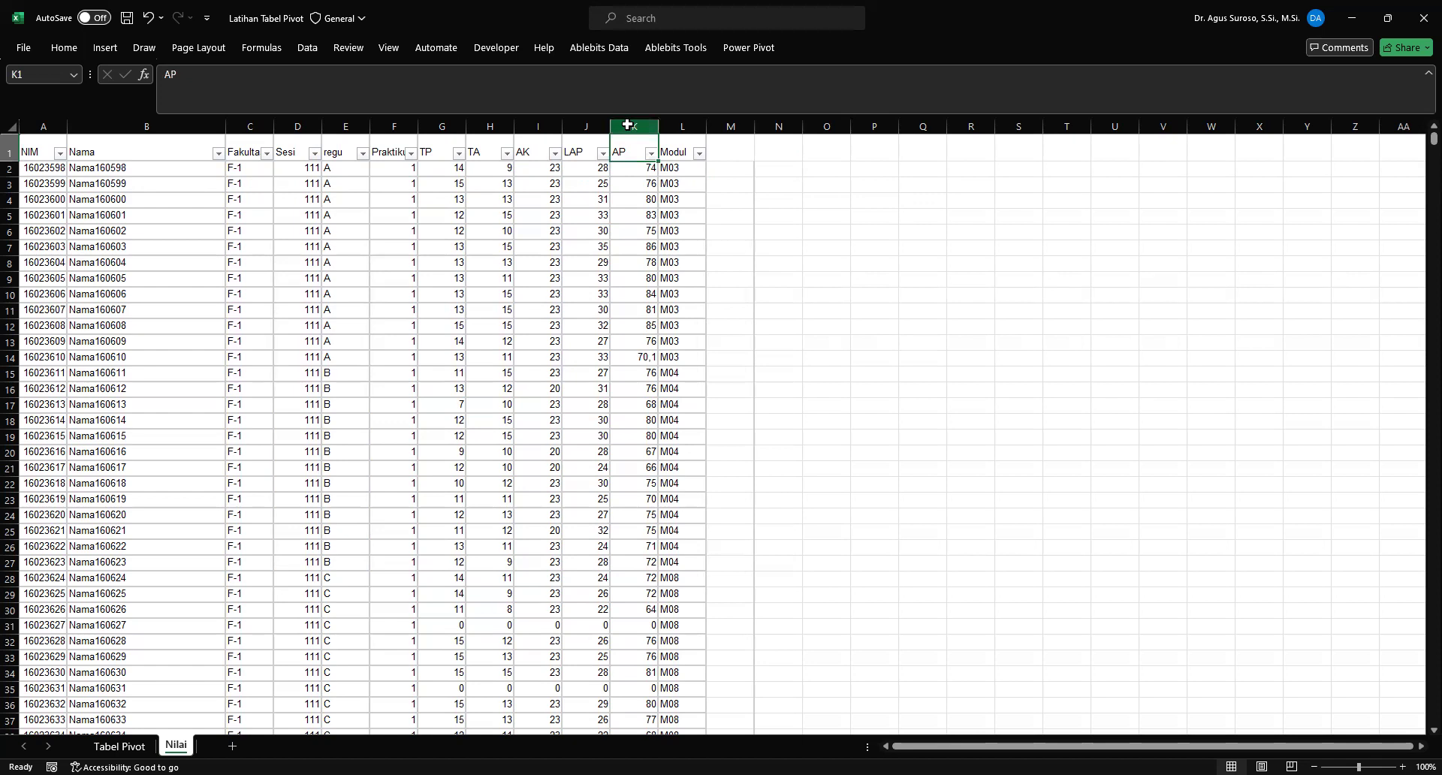
left_click(627, 125)
left_click(780, 173)
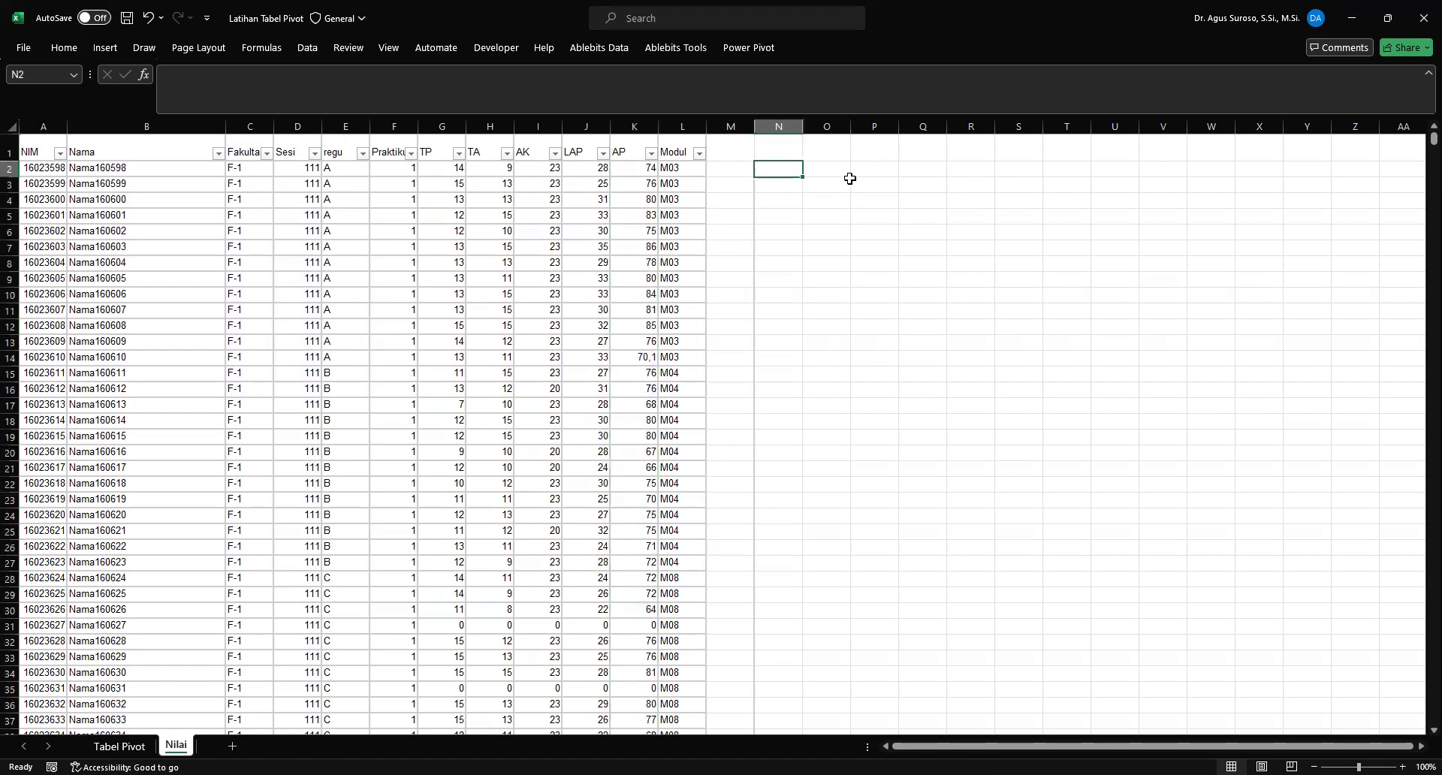
type("=")
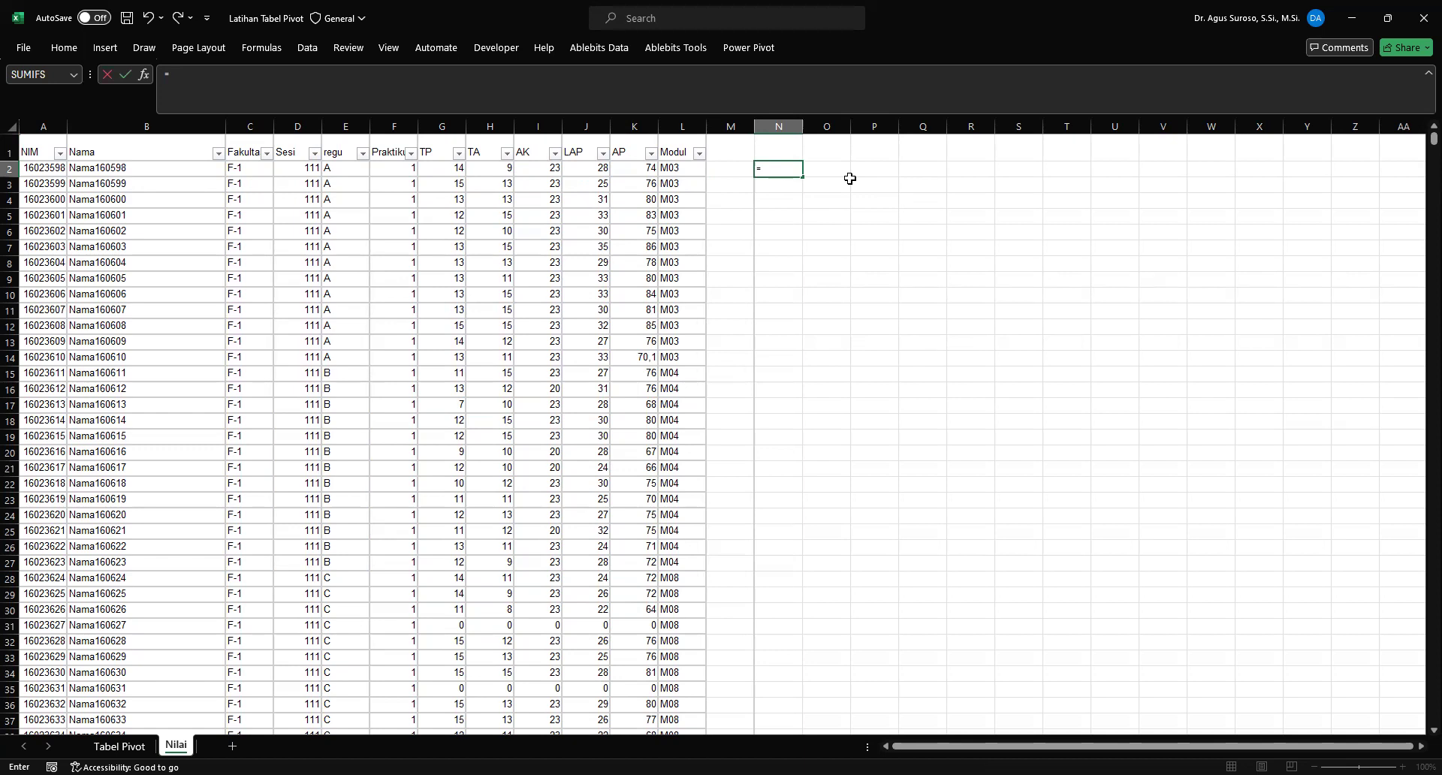
type("average(")
key("Left")
key("Left")
key("Left")
key("Up")
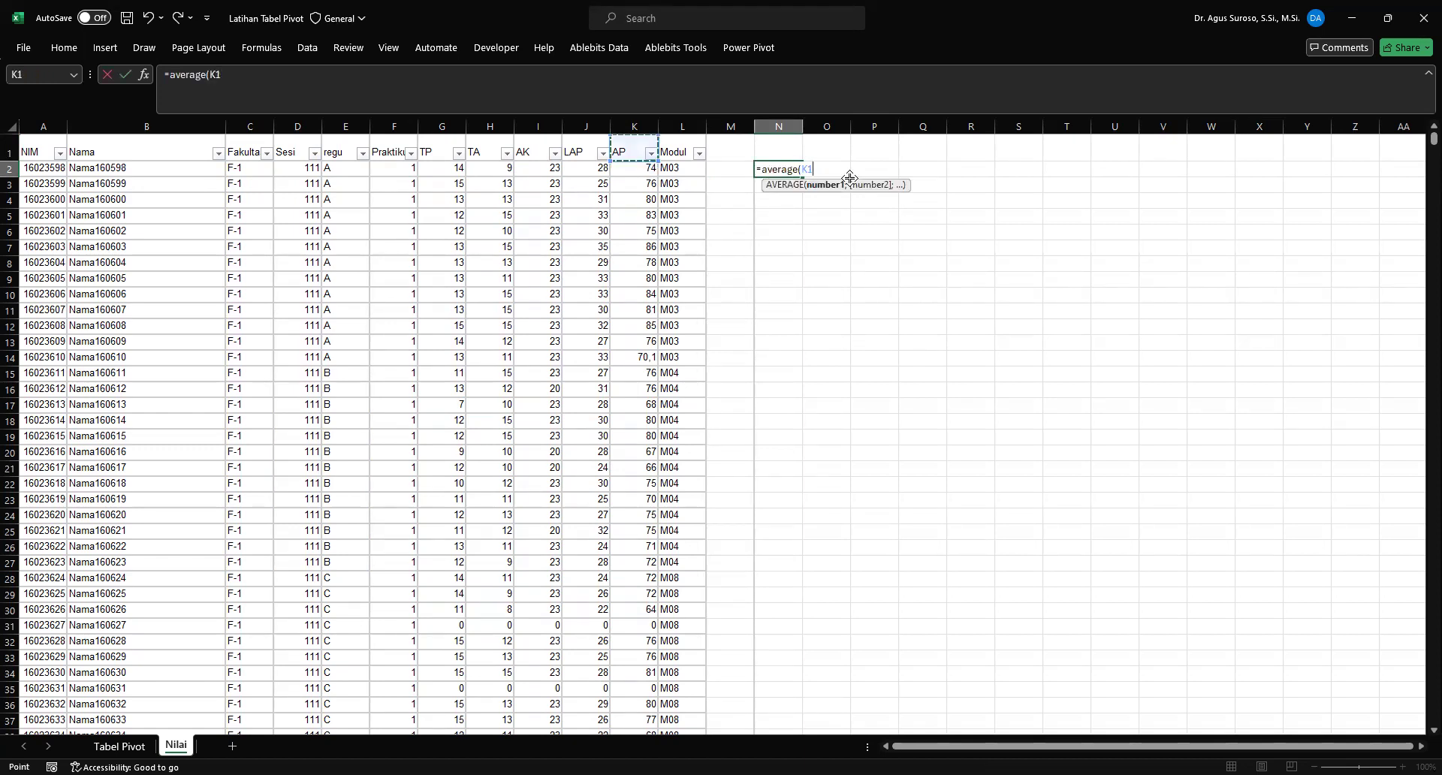
key("Down")
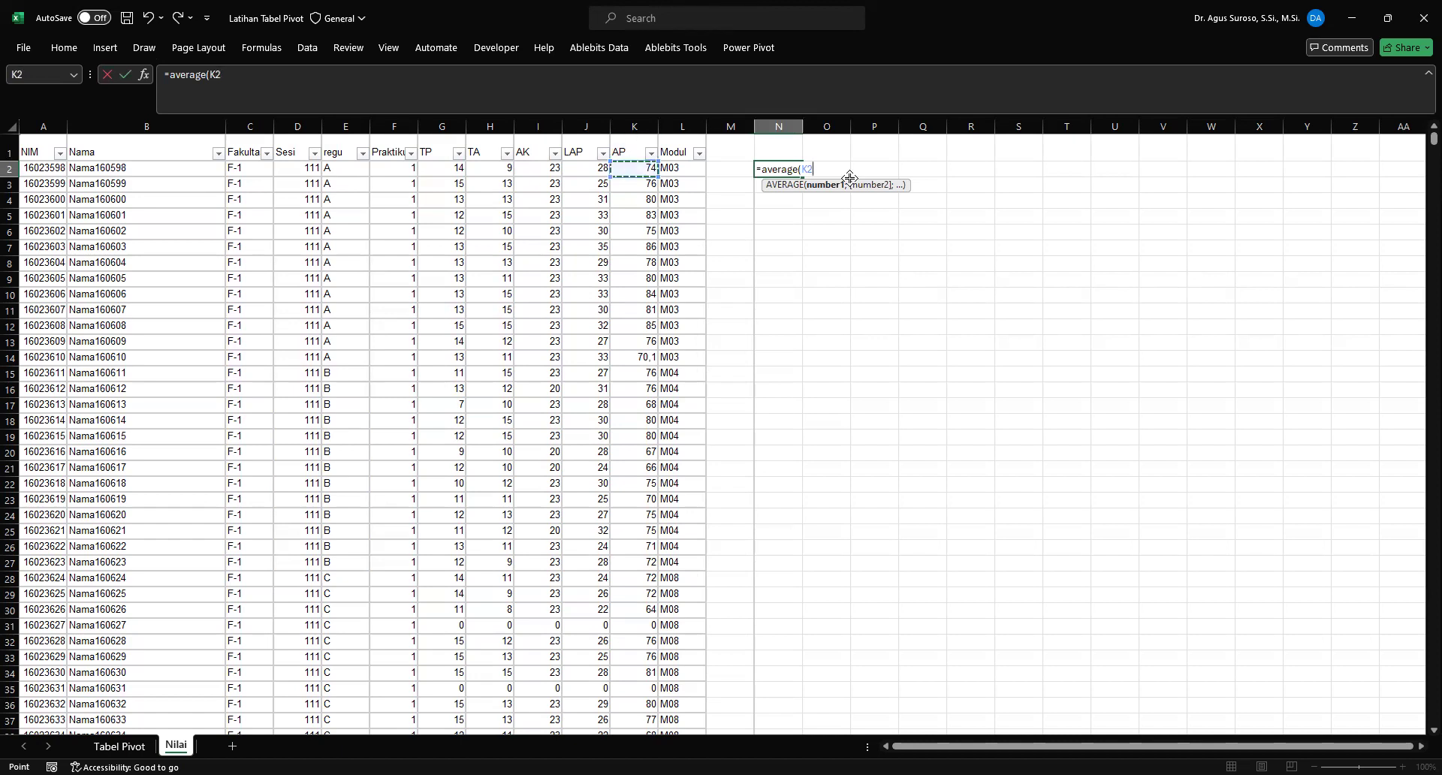
key("ctrl+shift+Down")
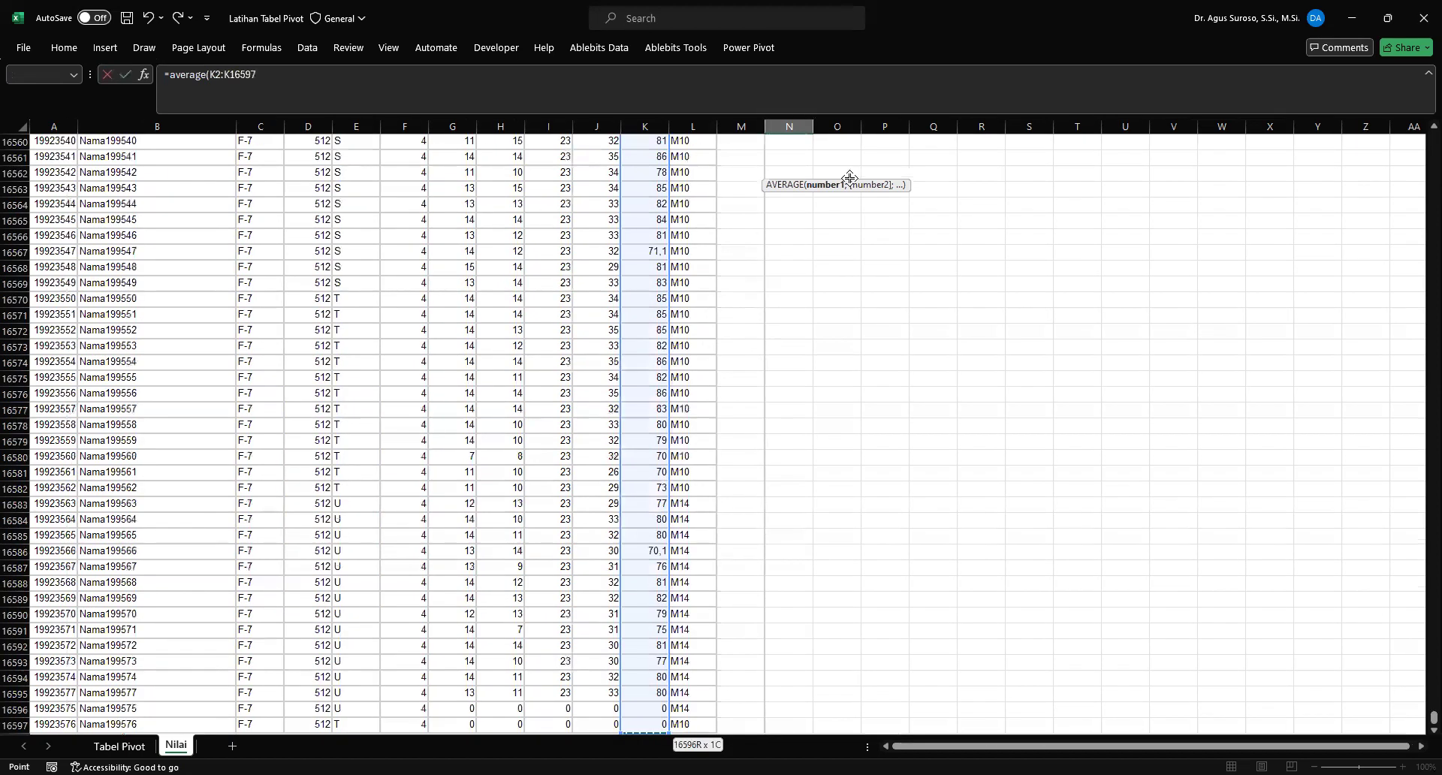
key("Return")
key("Up")
key("Up")
key("Down")
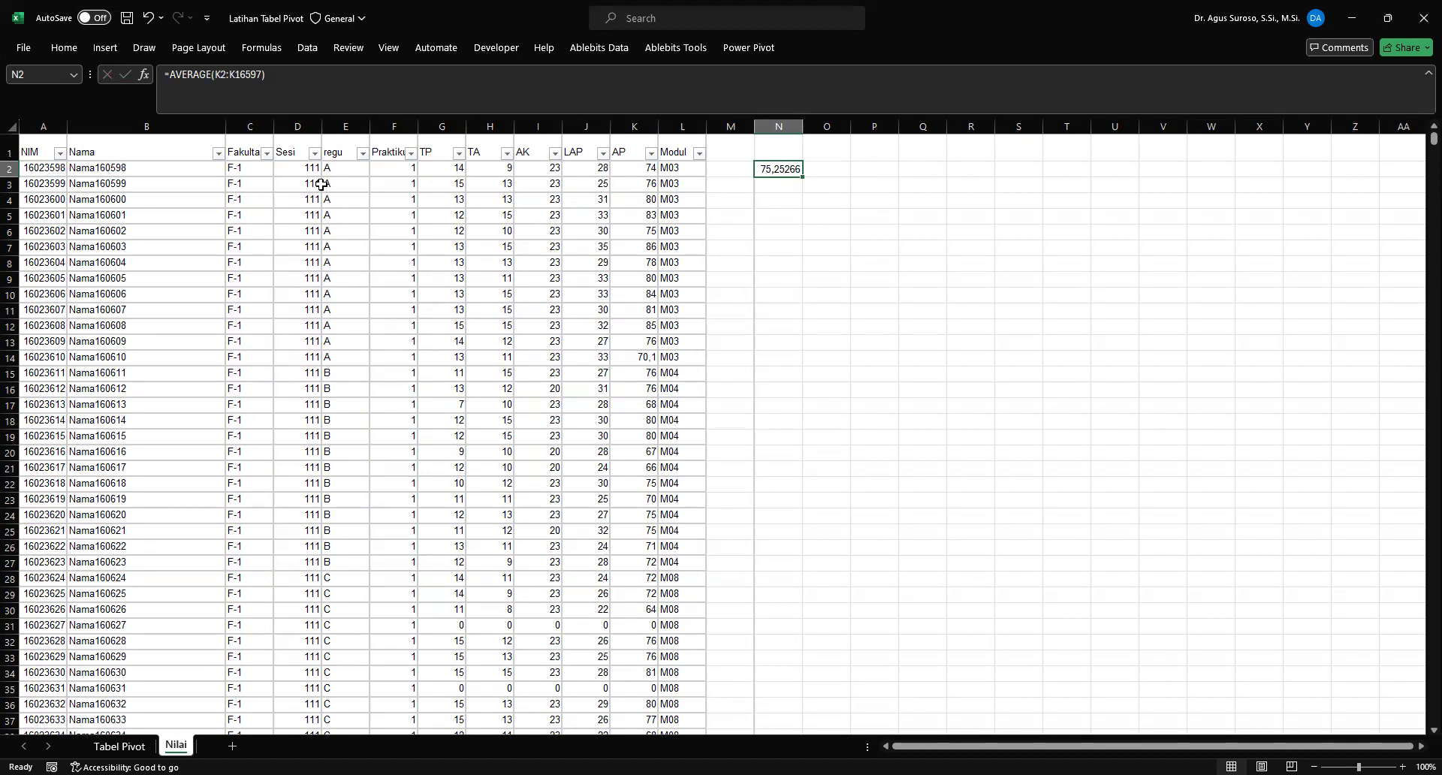
Step: Auto-fit the width of the Fakultas column and review its list of filter values, keeping all faculties selected
double_click(273, 125)
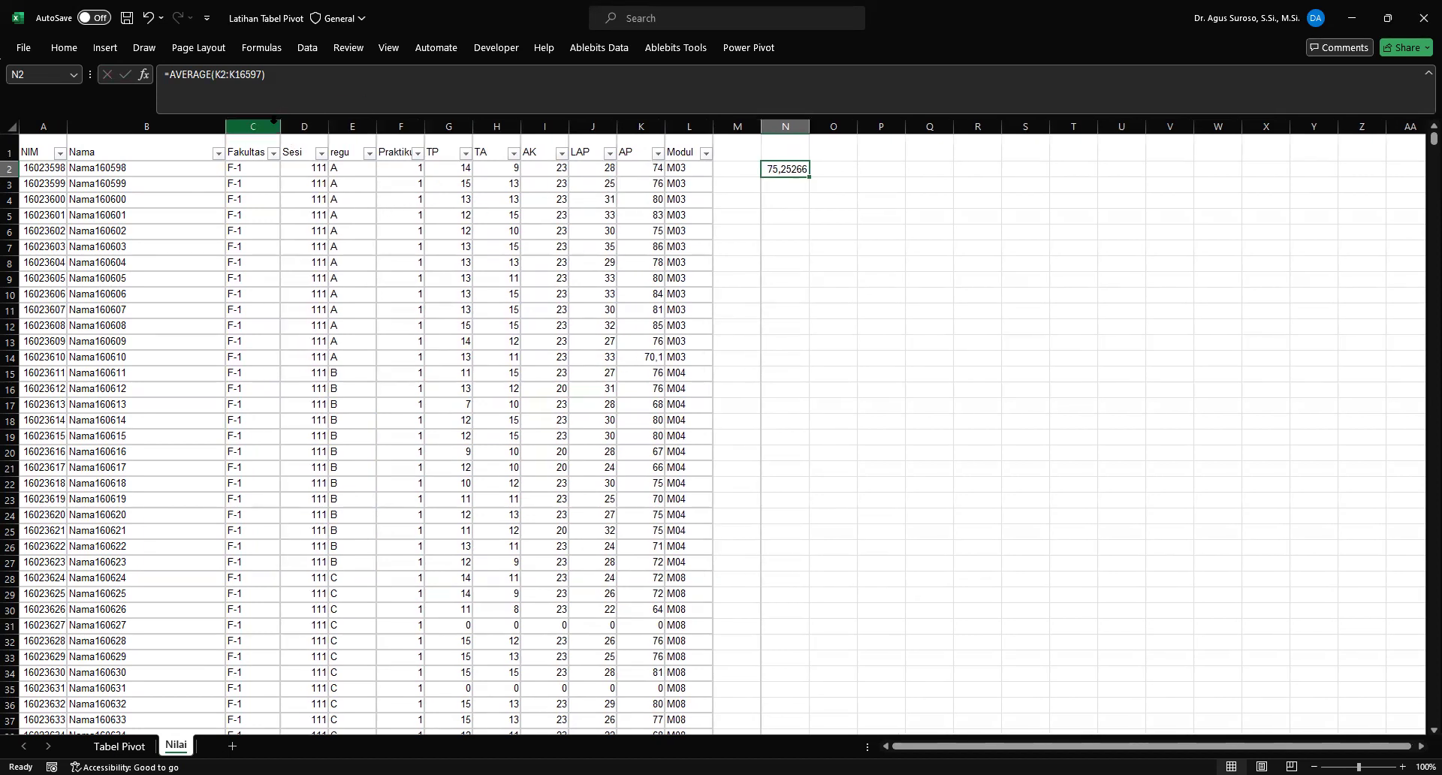
left_click(274, 154)
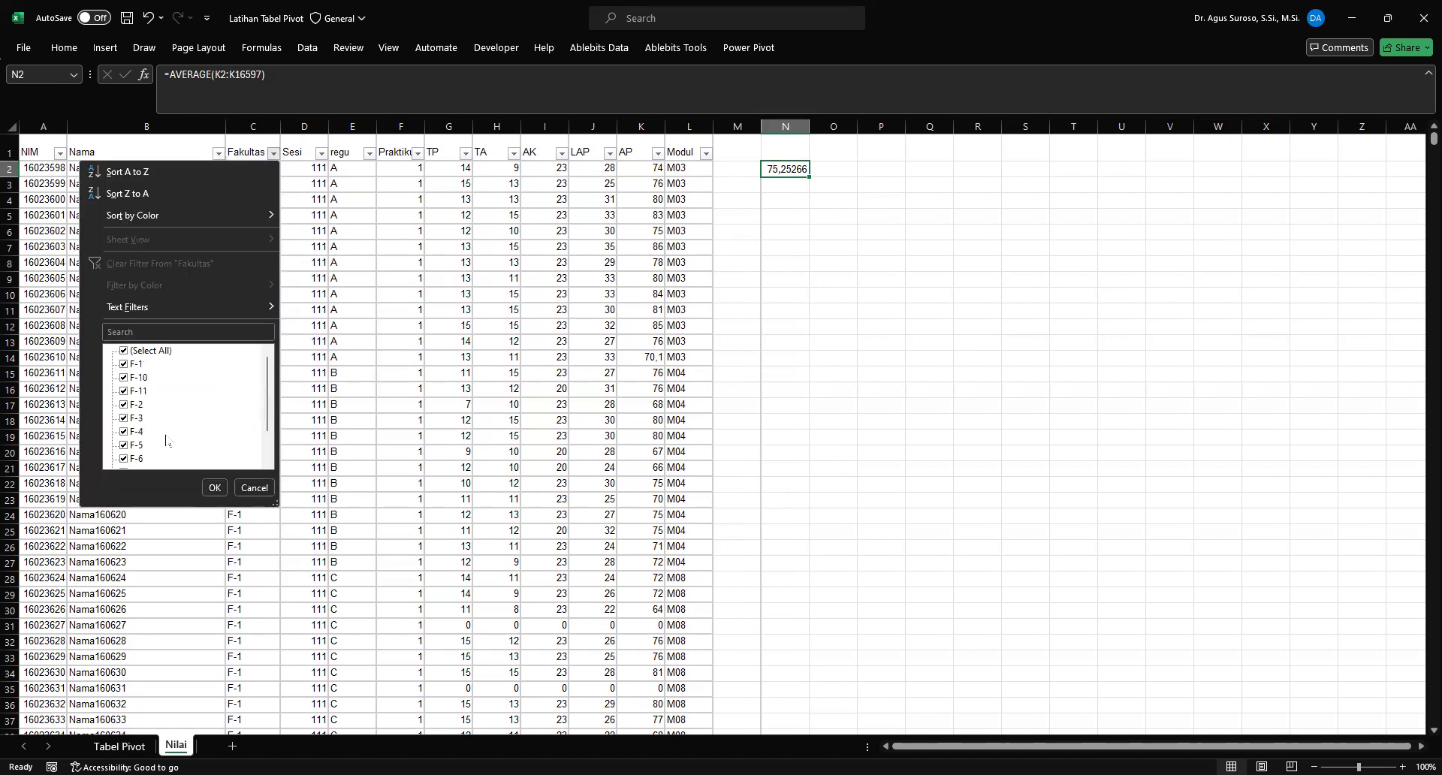
left_click(213, 490)
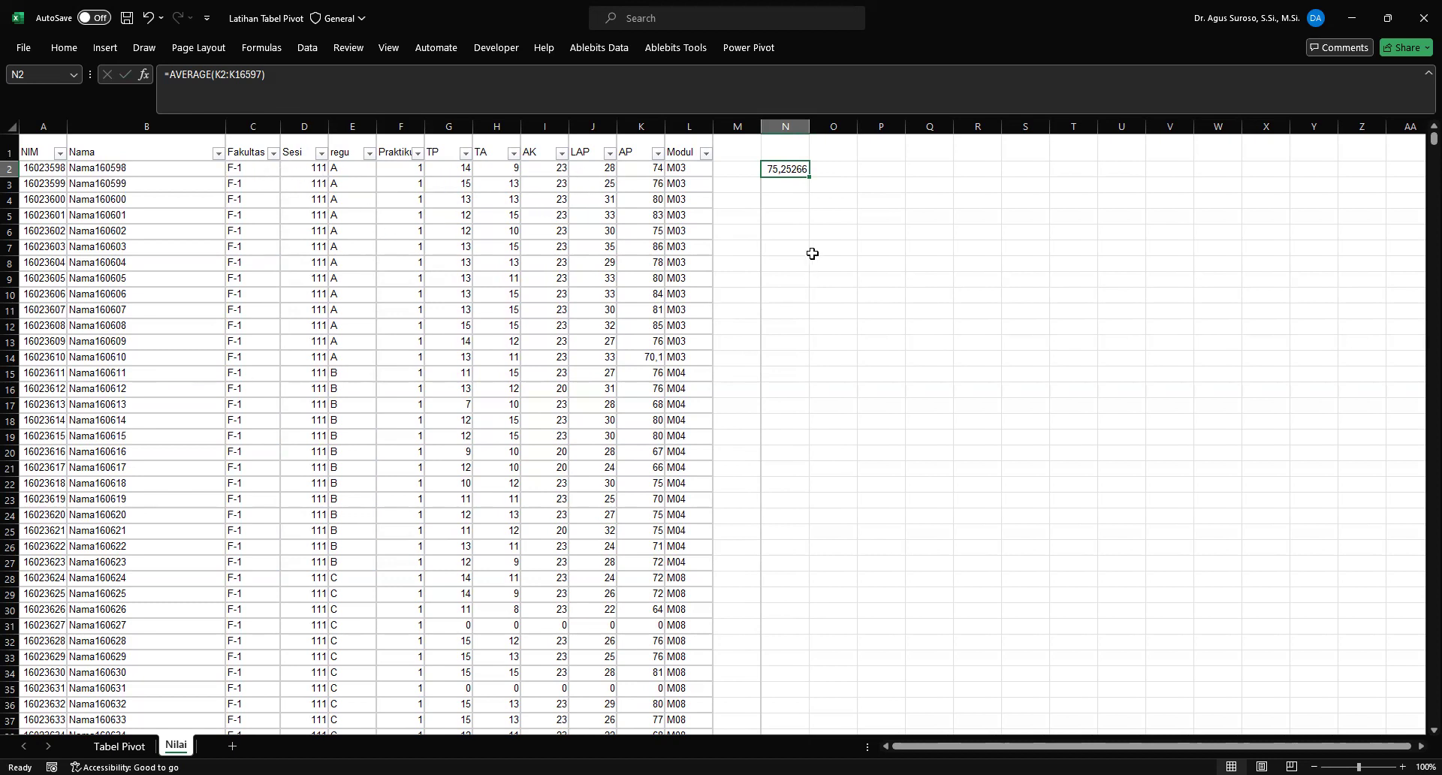
Step: Enter the headers Fakultas in N5 and Rata-rata AP in O5, with F-1 as the first faculty in N6
left_click(784, 216)
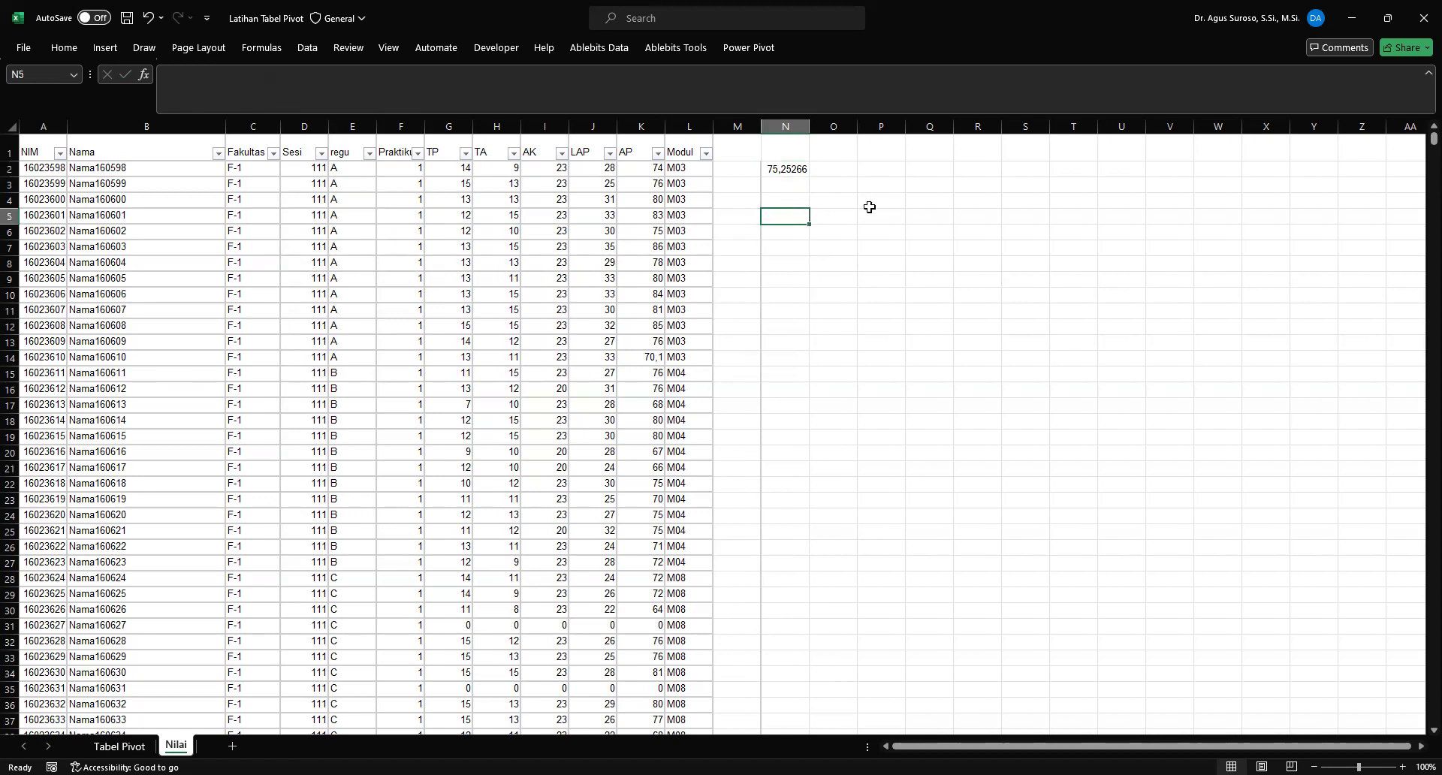
type("=akultas")
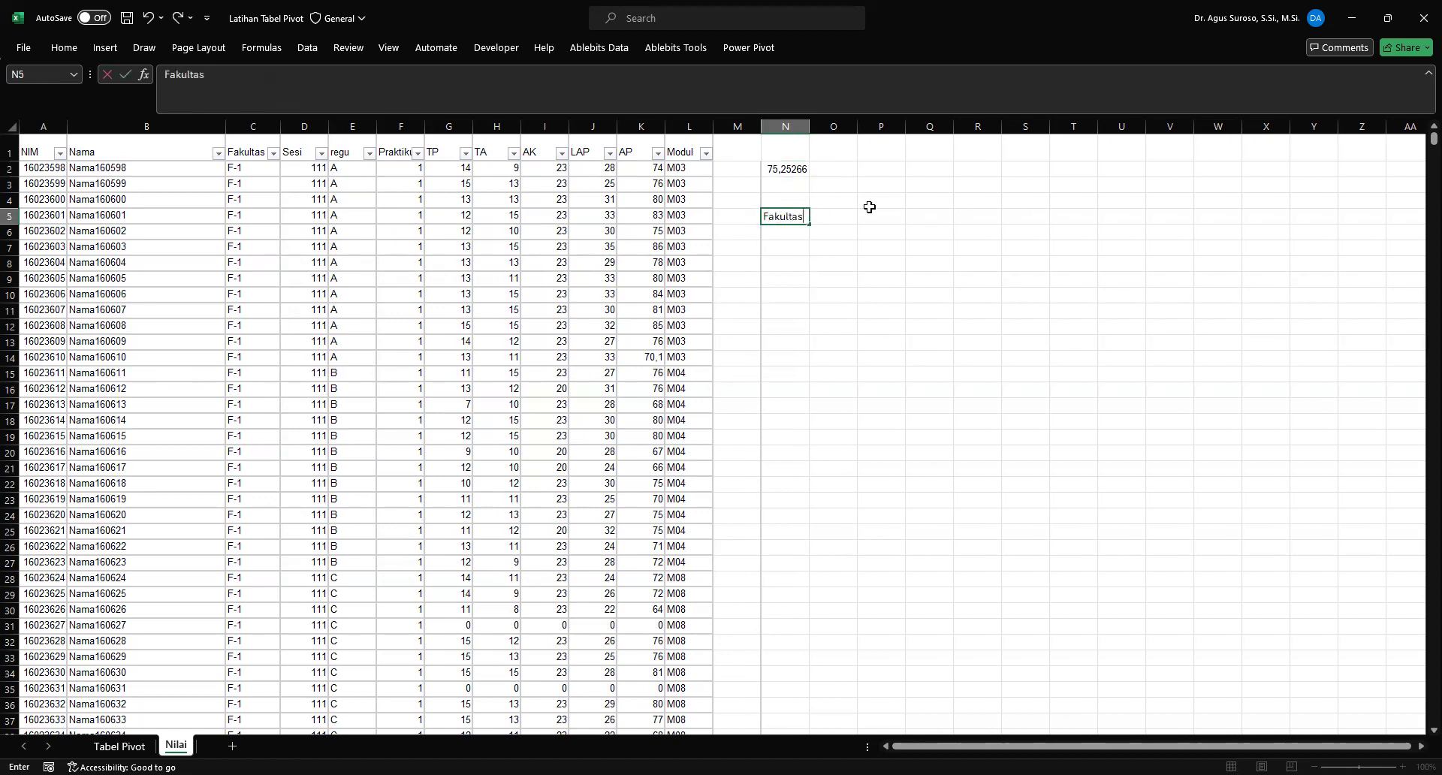
key("Tab")
type("Rata-rata-")
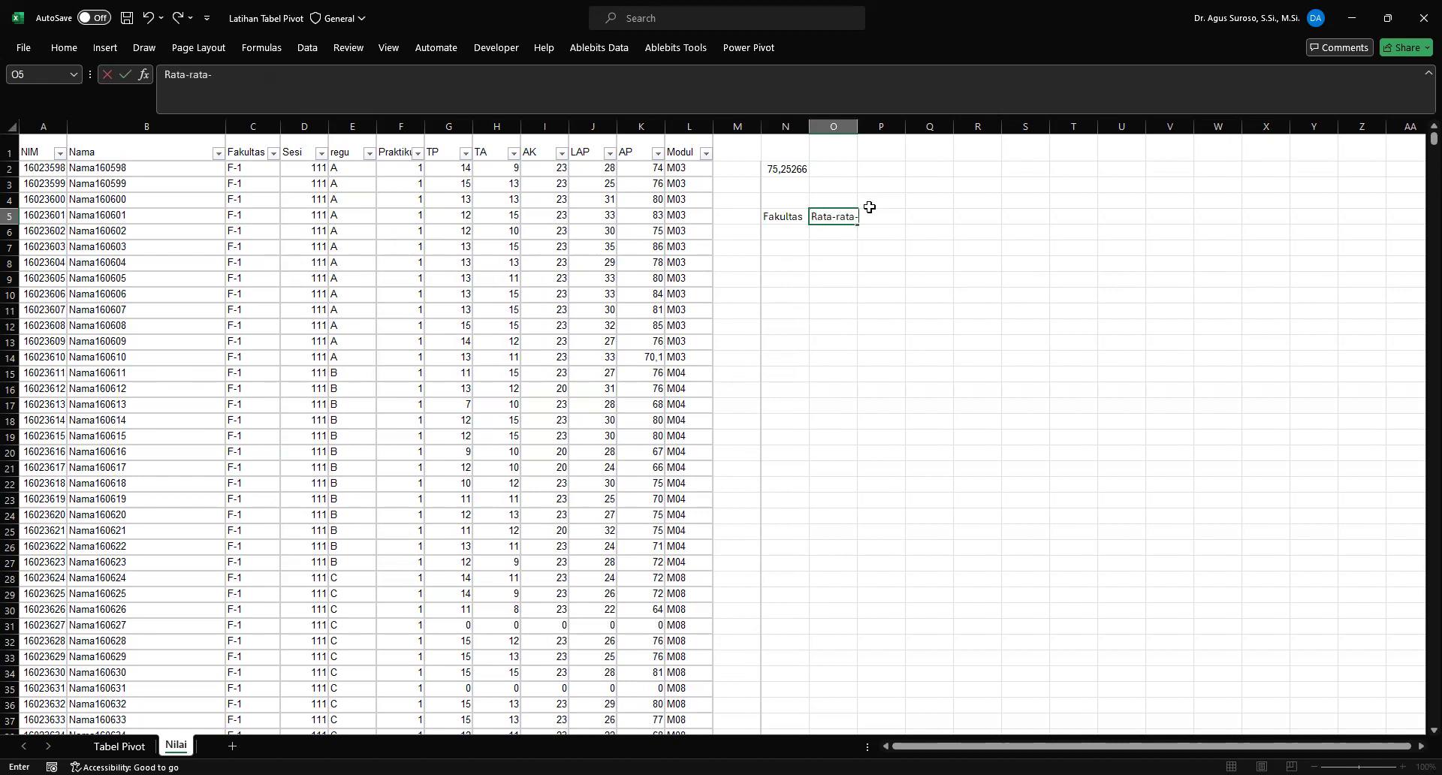
key("BackSpace")
type("AP")
key("Return")
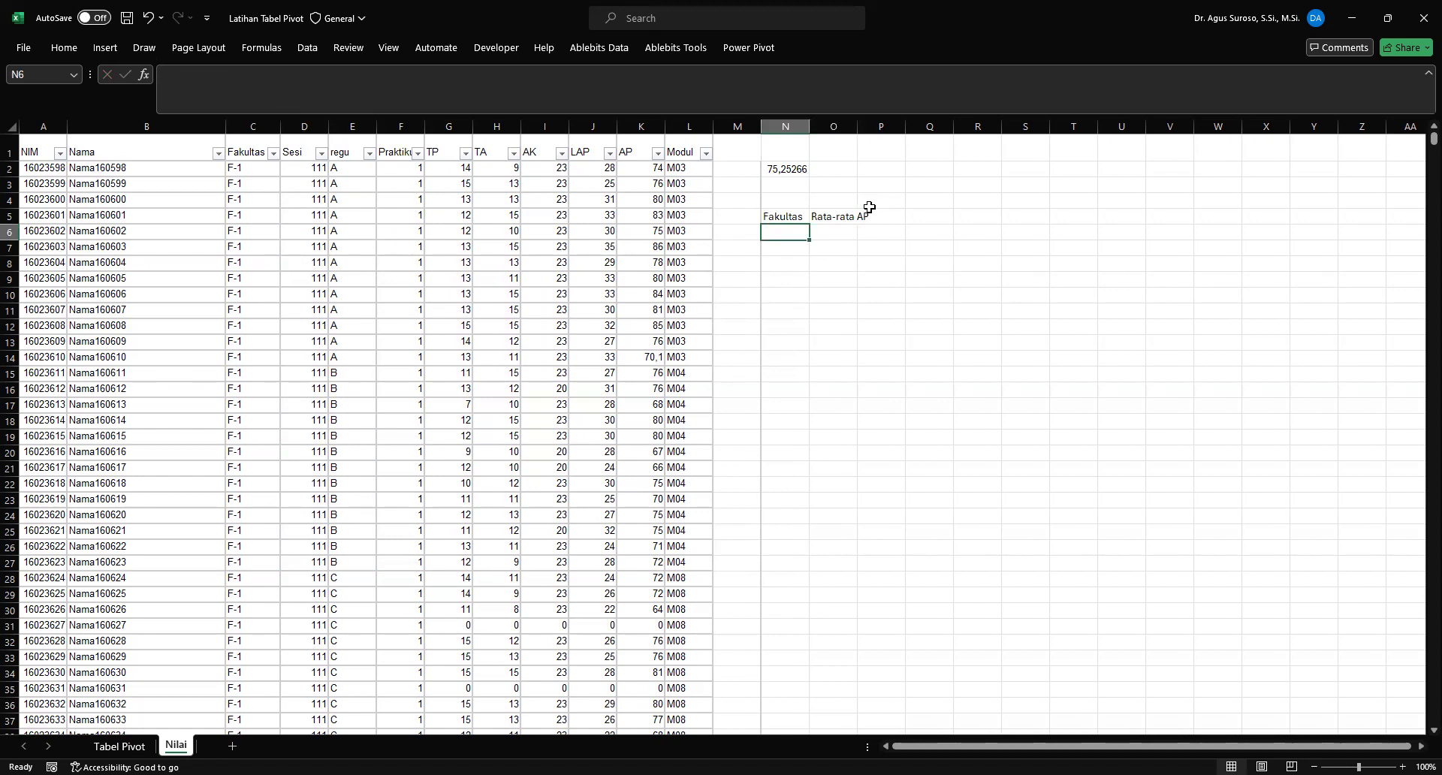
type("F")
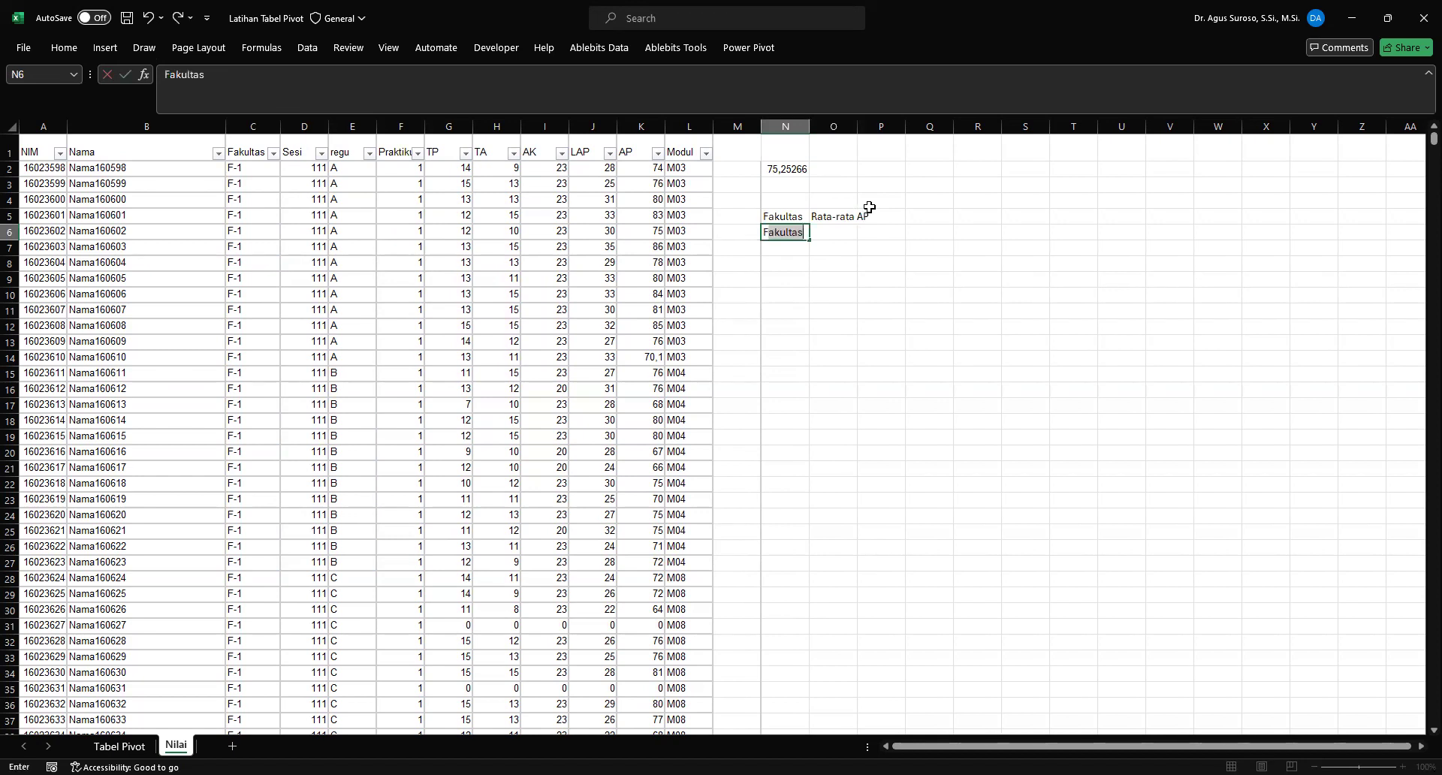
type("-1")
key("Tab")
Step: Start an AVERAGEIF formula in O6 with the Fakultas data C2:C16597 as its range
type("=")
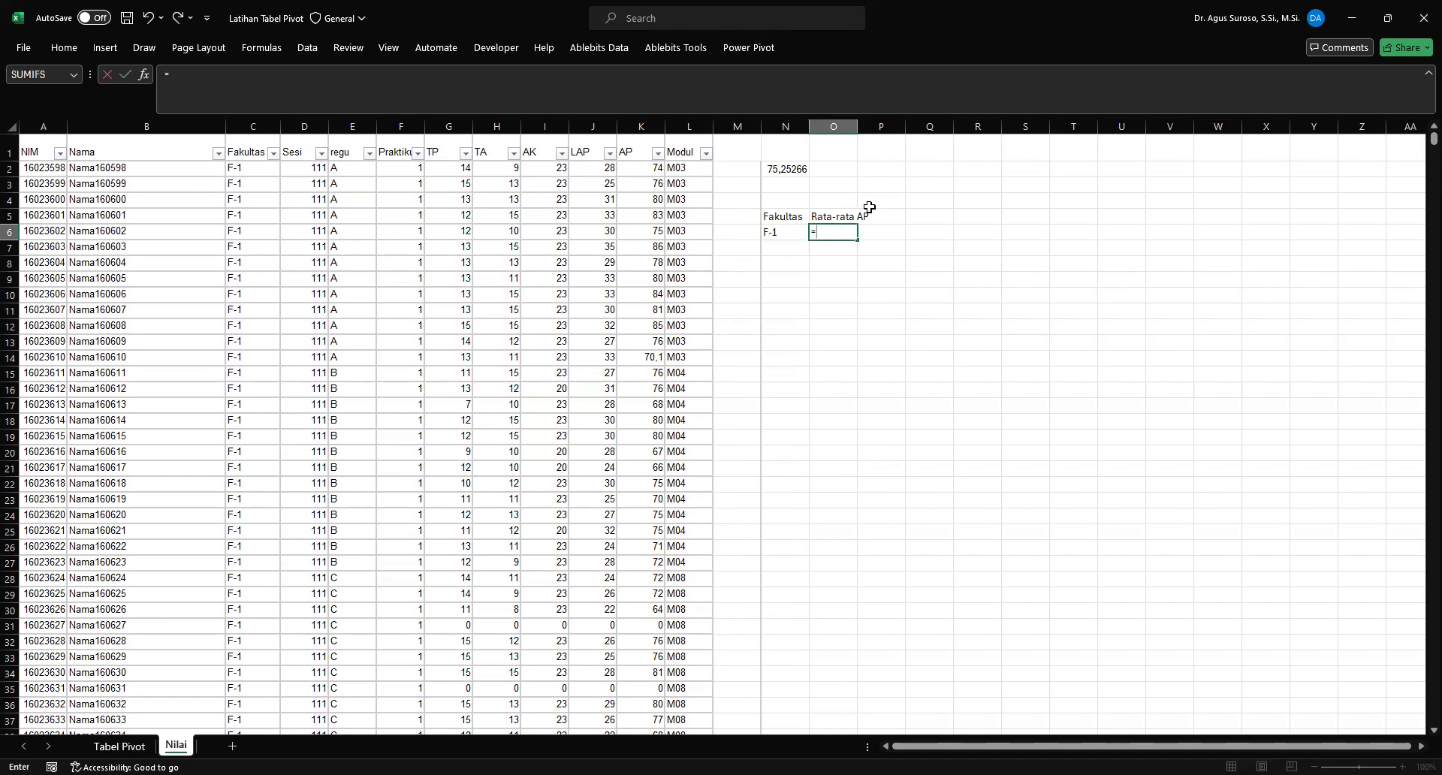
type("average")
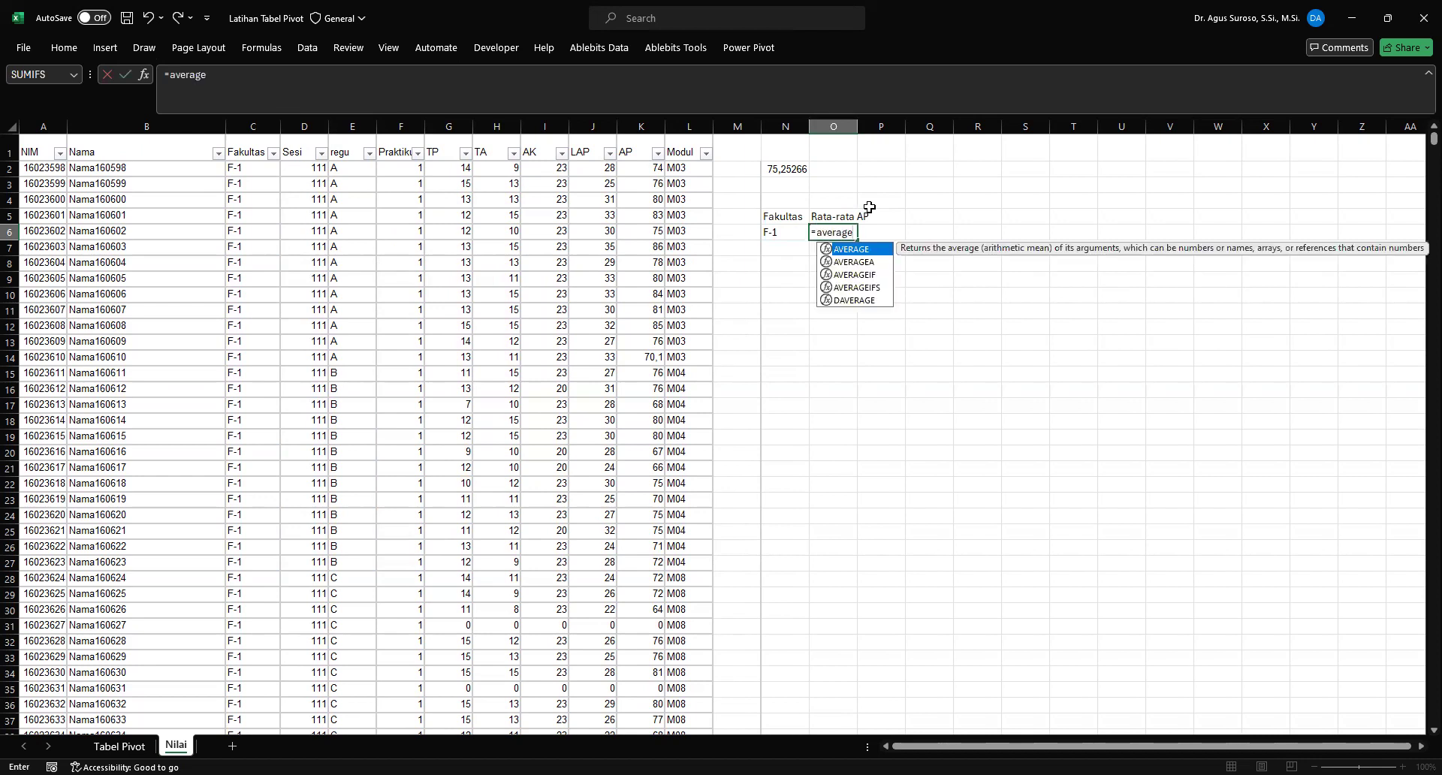
type("if(")
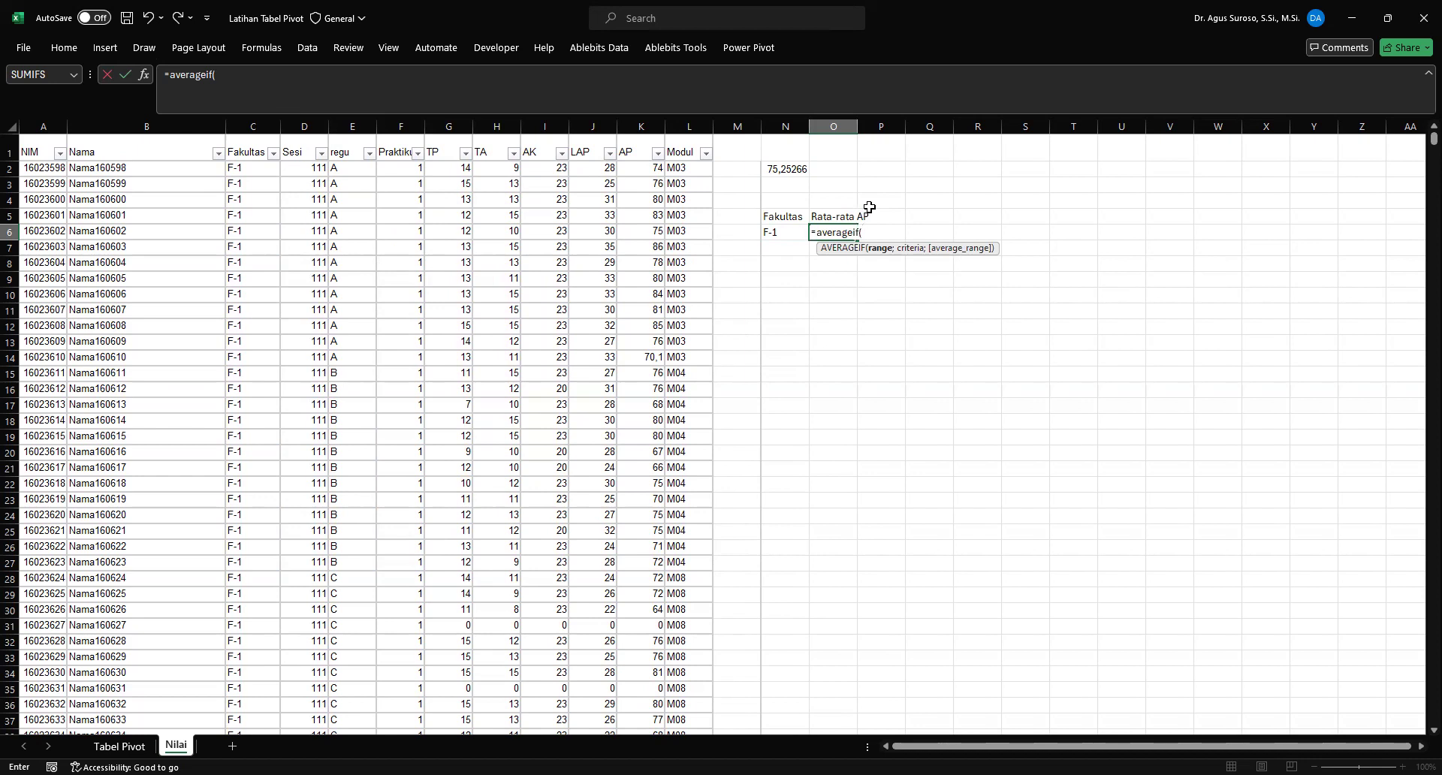
key("Left")
key("Left")
key("Left")
key("Left")
key("Left")
key("Left")
key("Left")
key("Left")
key("Left")
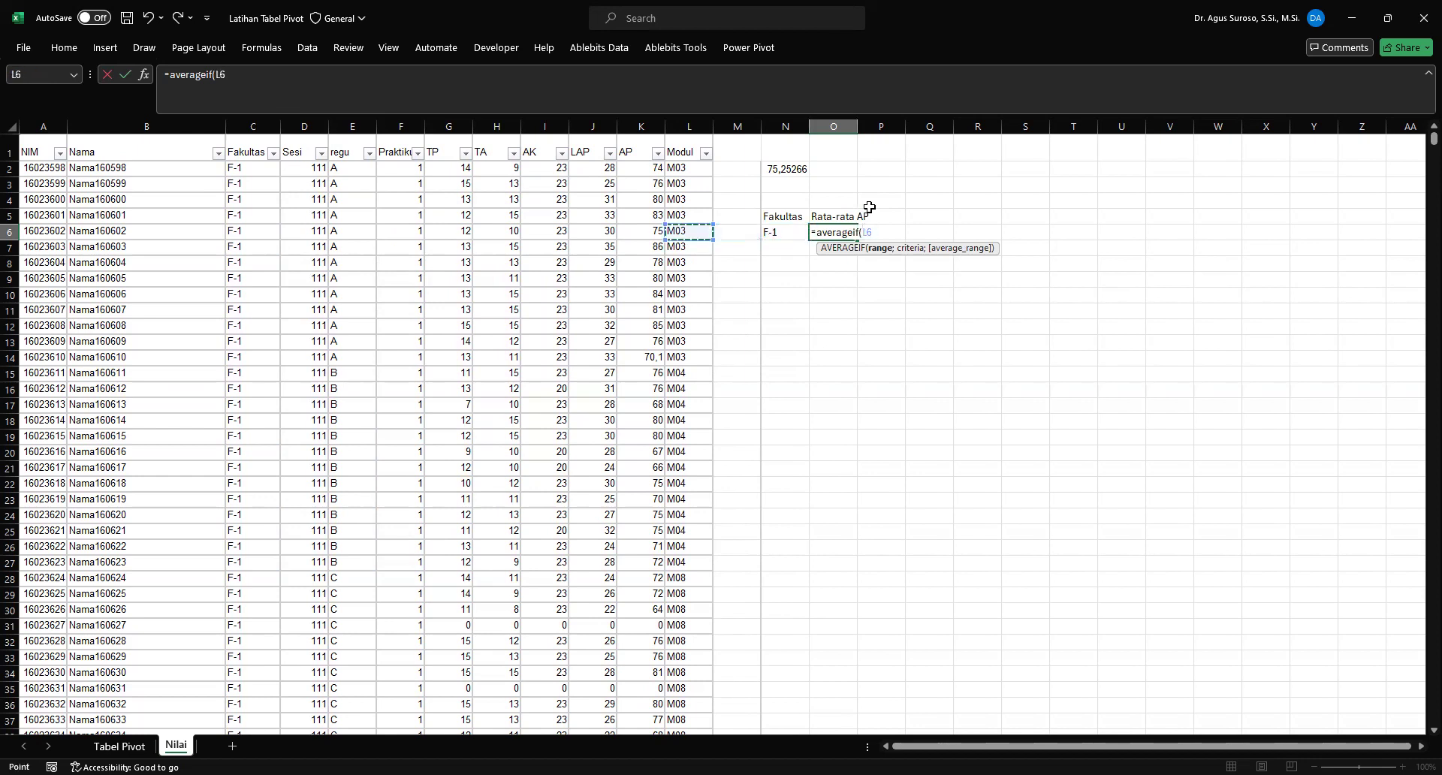
key("Left")
key("Left")
key("Left")
key("Up")
key("Up")
key("Up")
key("Up")
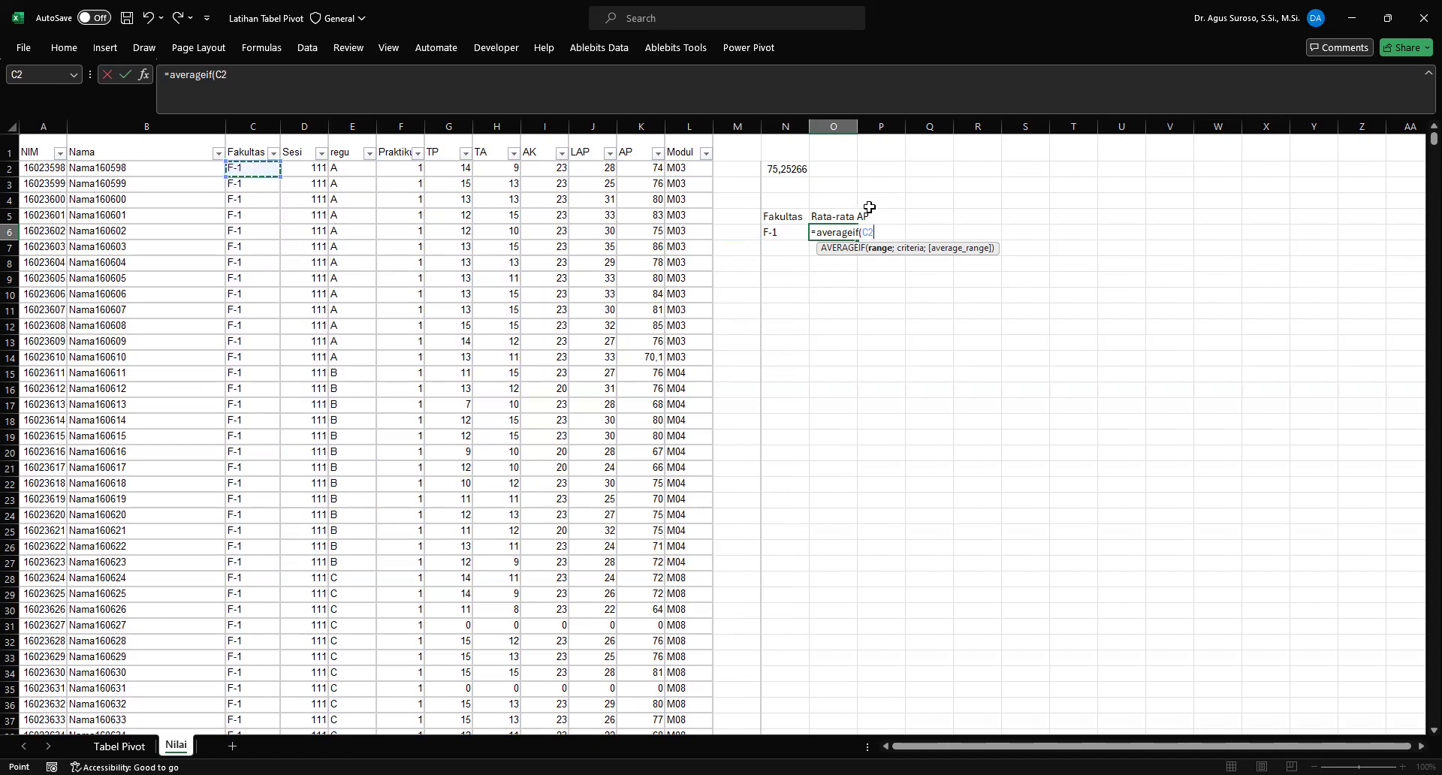
key("ctrl+shift+Down")
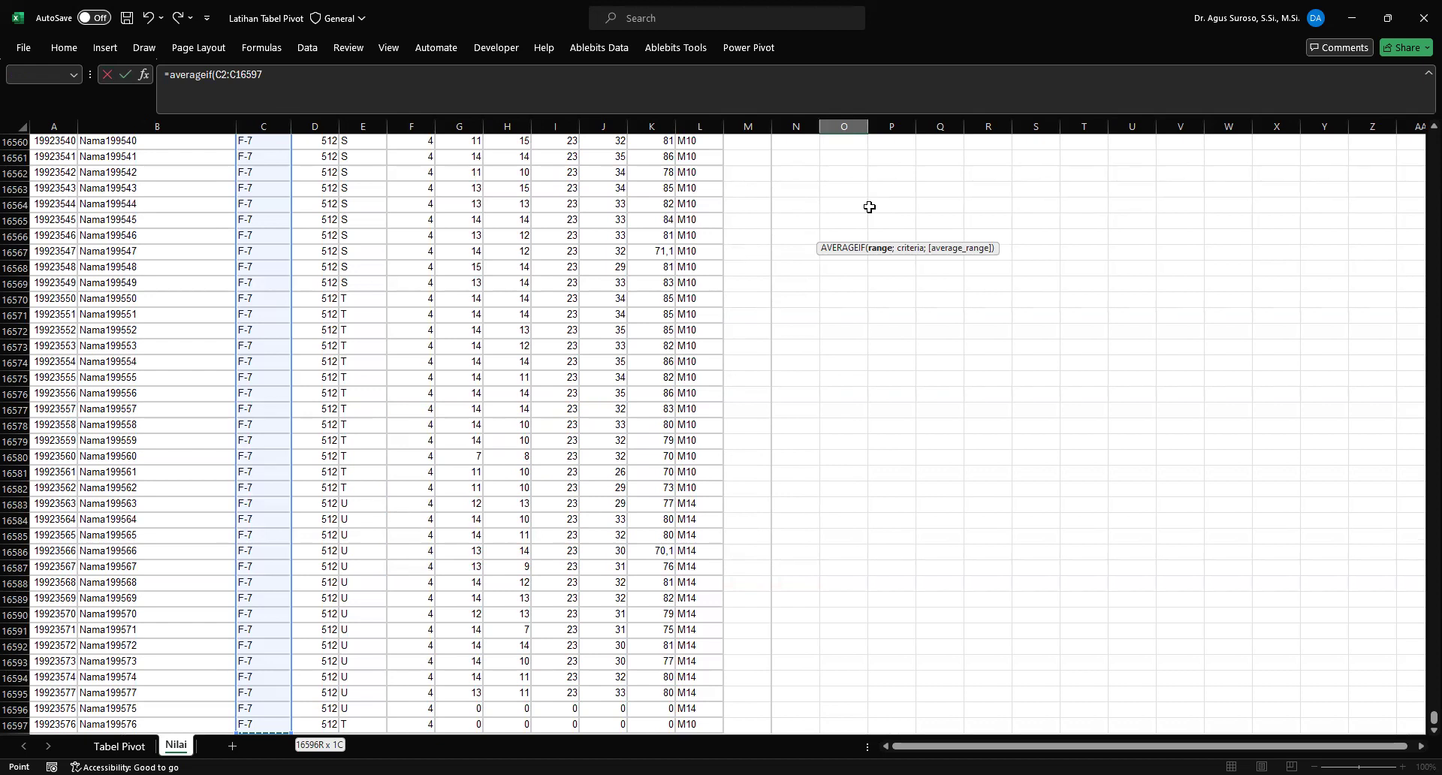
scroll(869, 207, "down", 1)
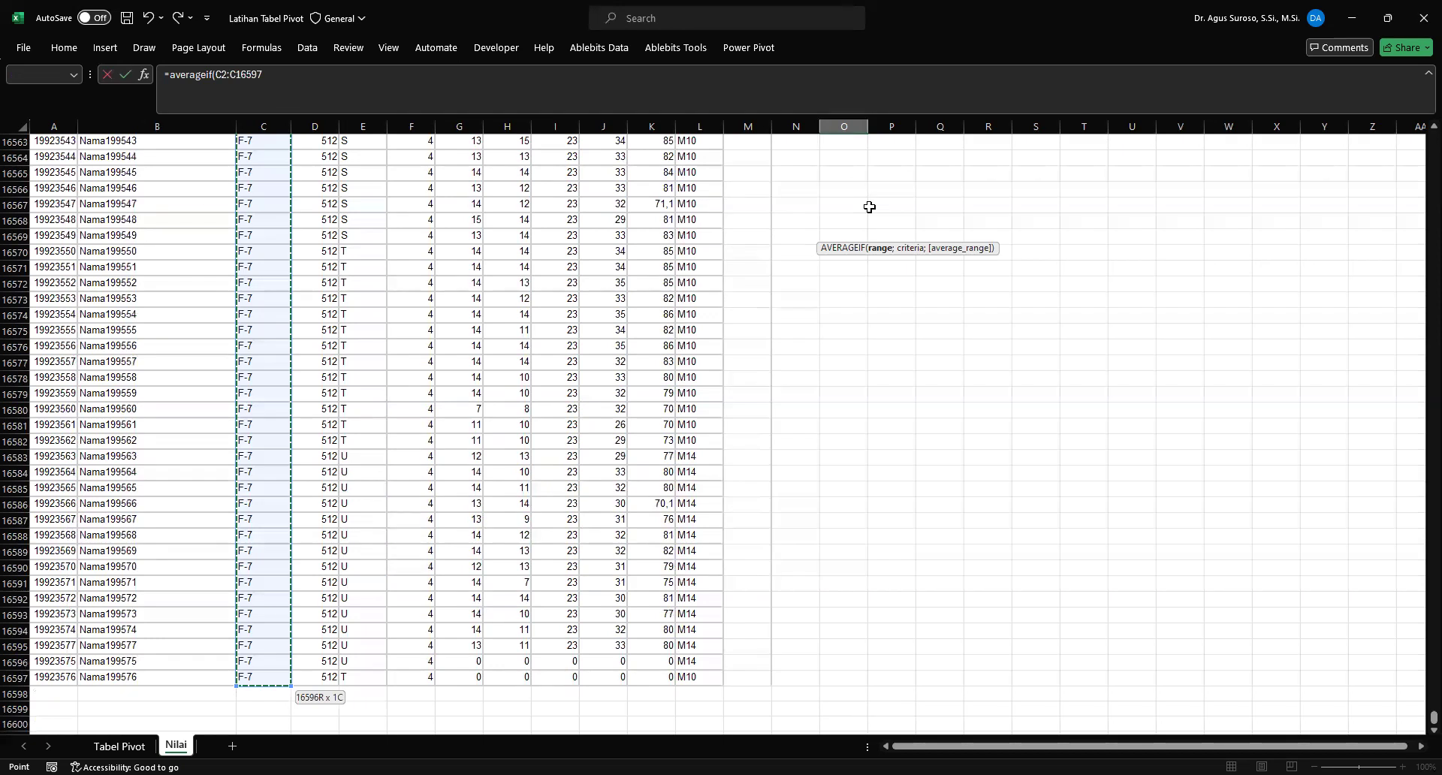
Step: Complete the AVERAGEIF formula in O6 with F-1 as the unquoted criterion and K2:K16597 as the average range
type(";")
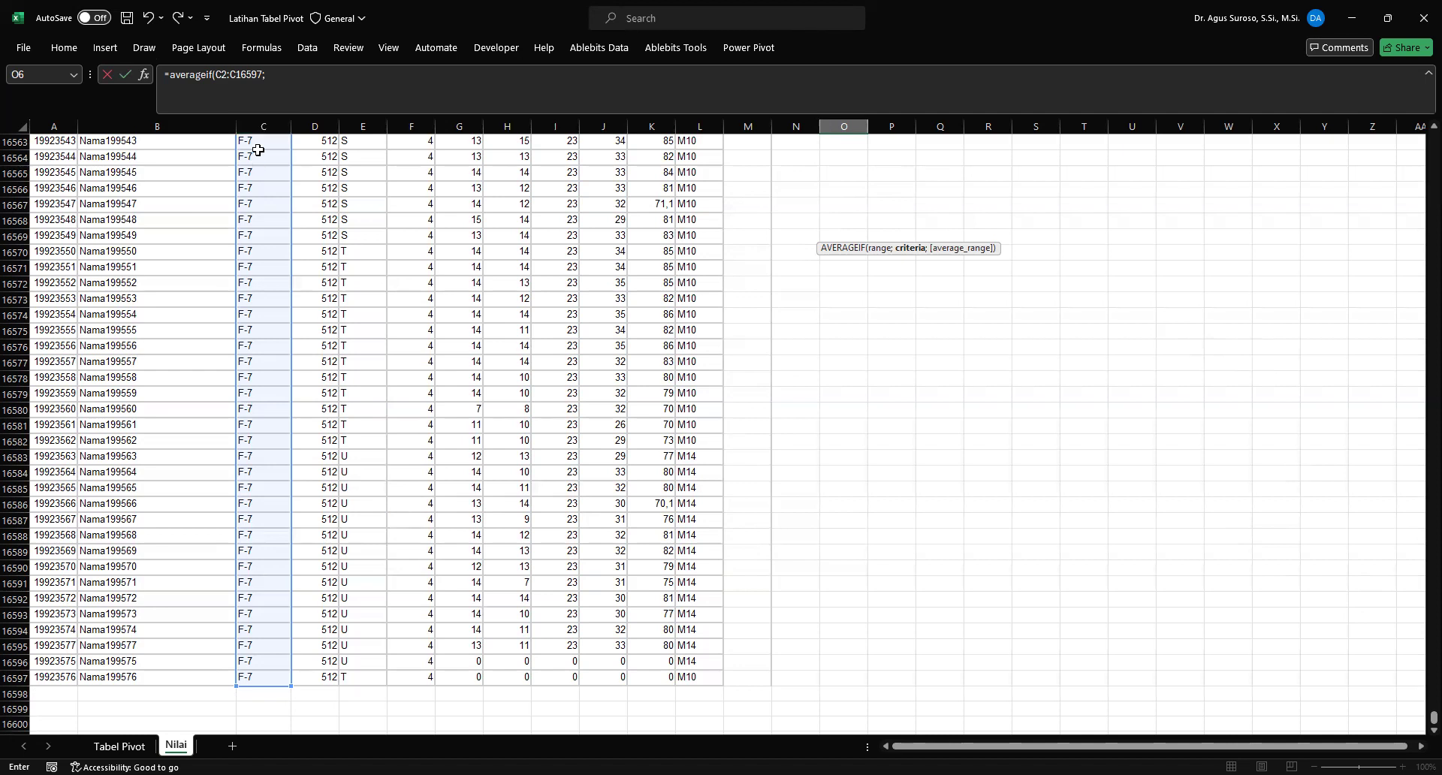
left_click(283, 80)
type("F-1")
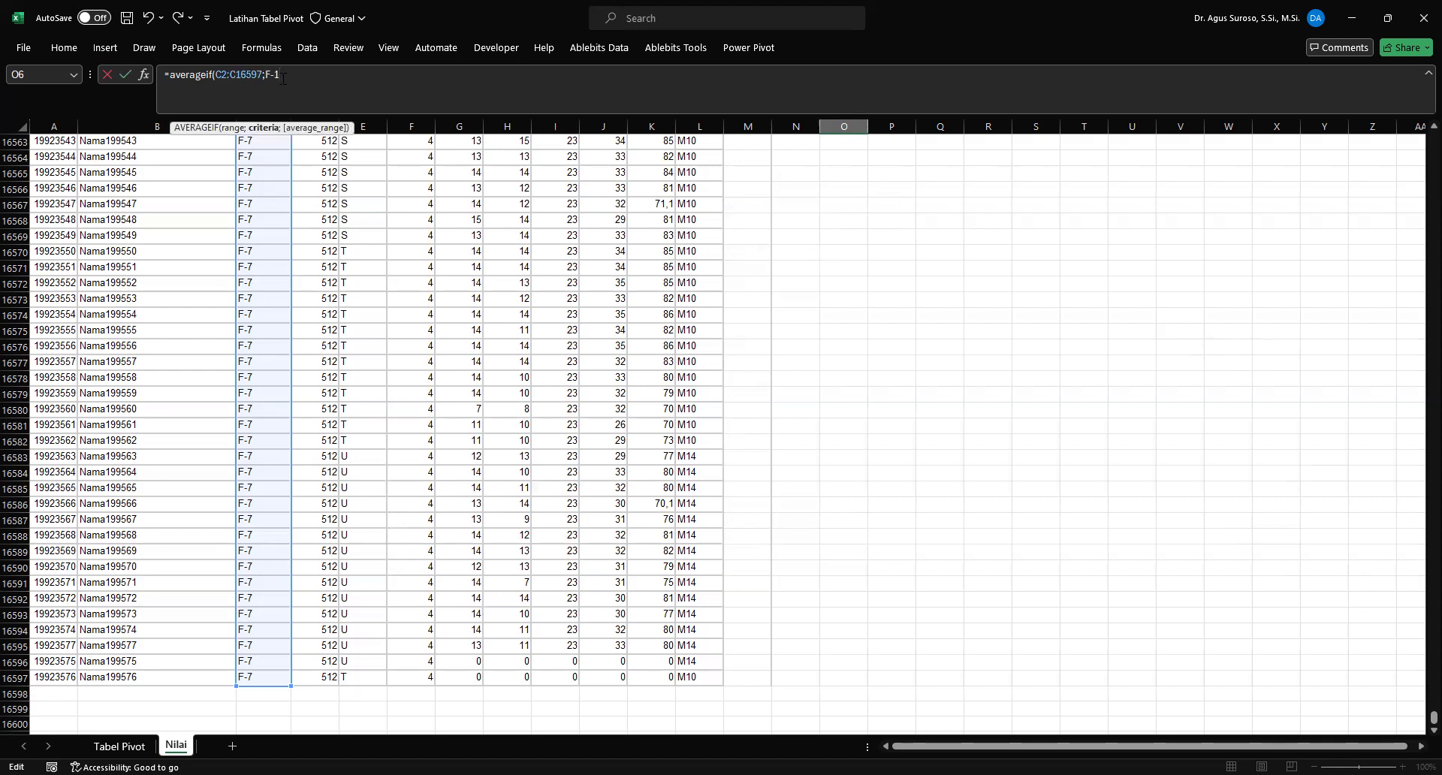
type(";")
left_click(653, 676)
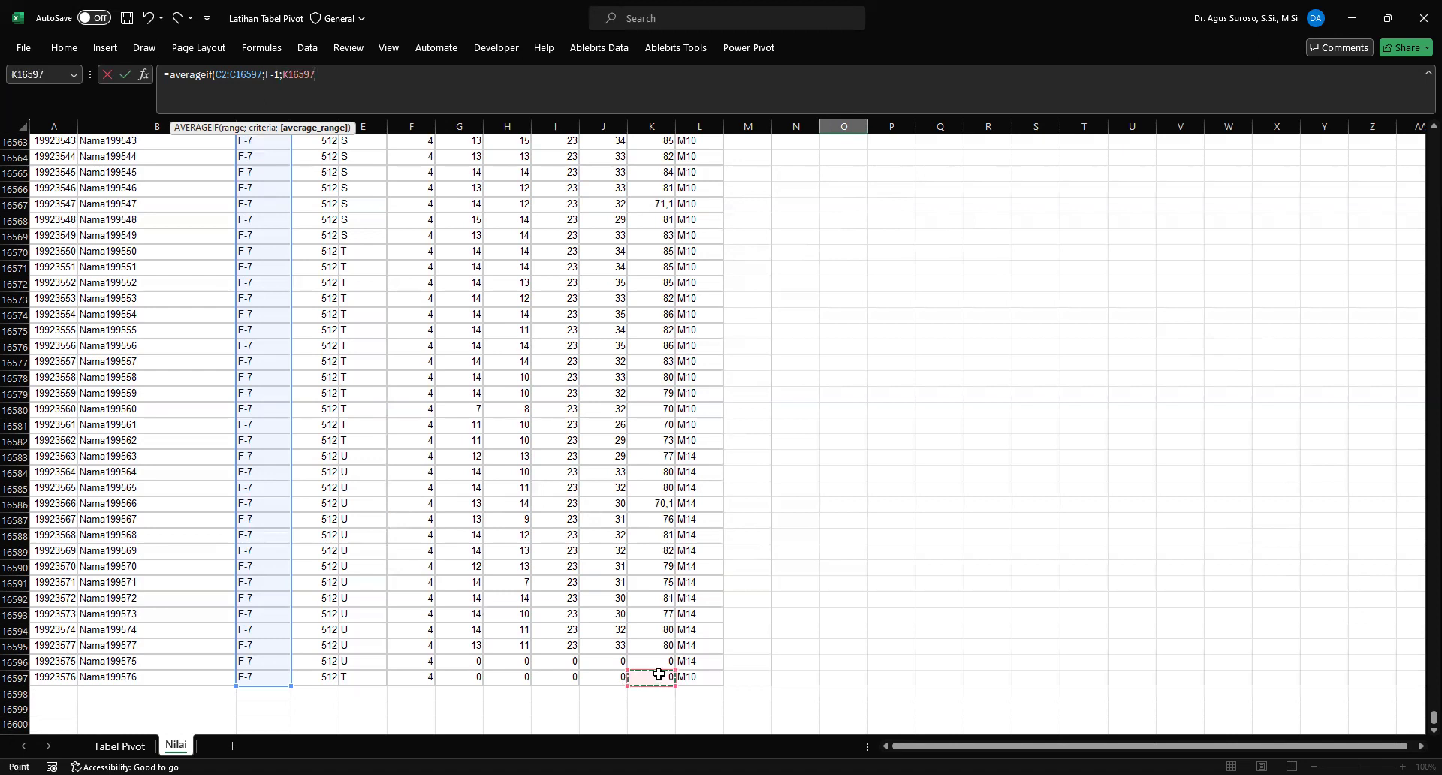
key("ctrl+shift+Up")
key("shift+Down")
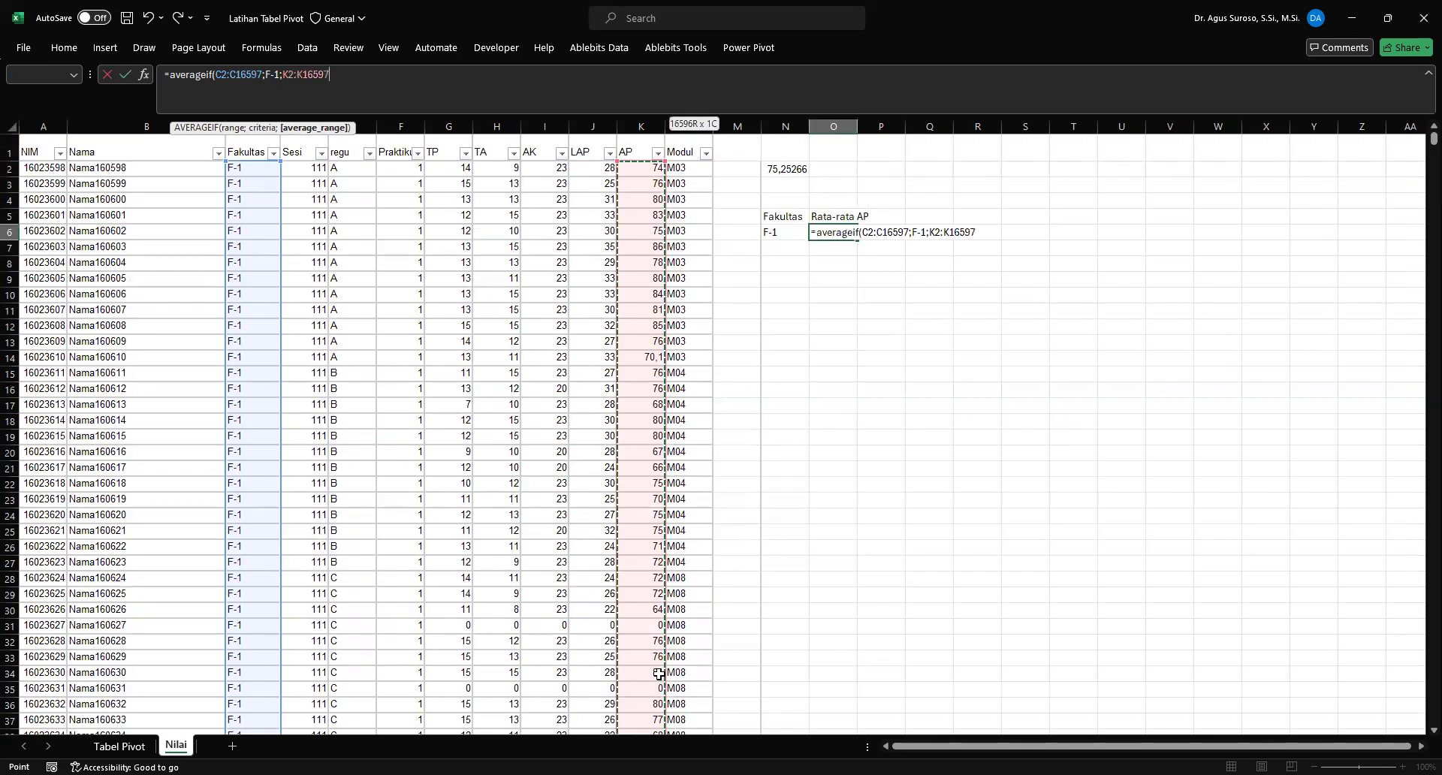
key("Return")
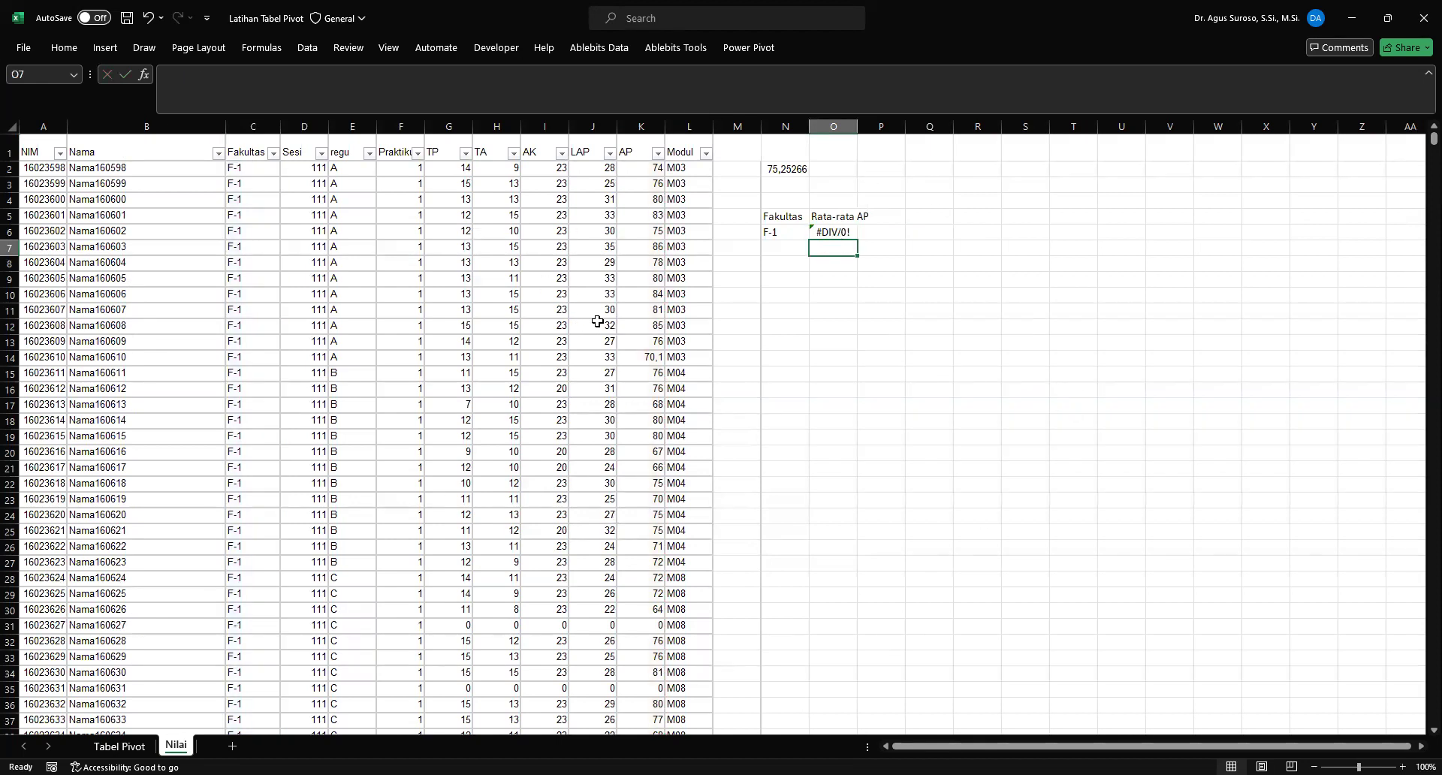
Step: Check the AP column down to its last row and review the AVERAGEIF formula in O6
scroll(633, 377, "down", 9)
scroll(634, 405, "down", 5)
left_click(635, 406)
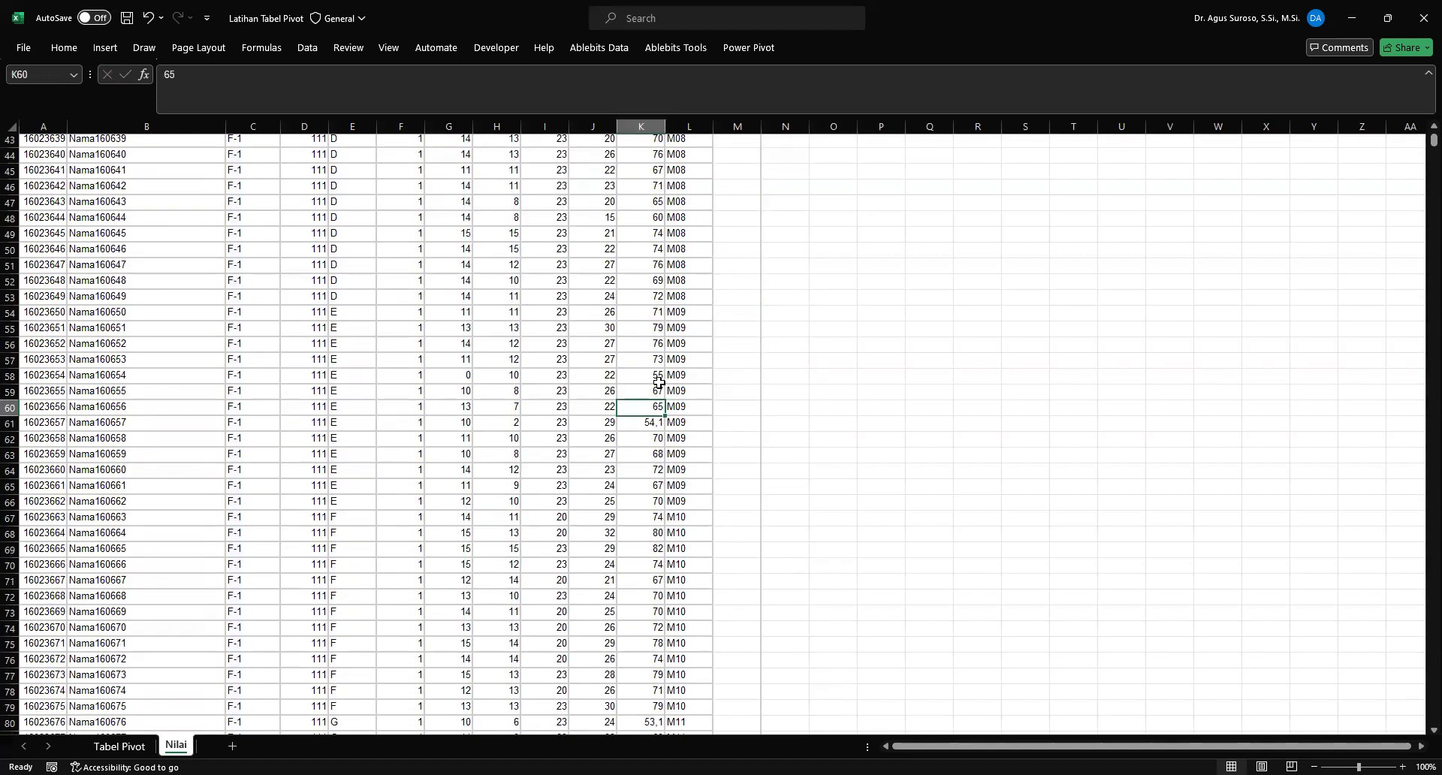
key("ctrl+Down")
key("Up")
key("Up")
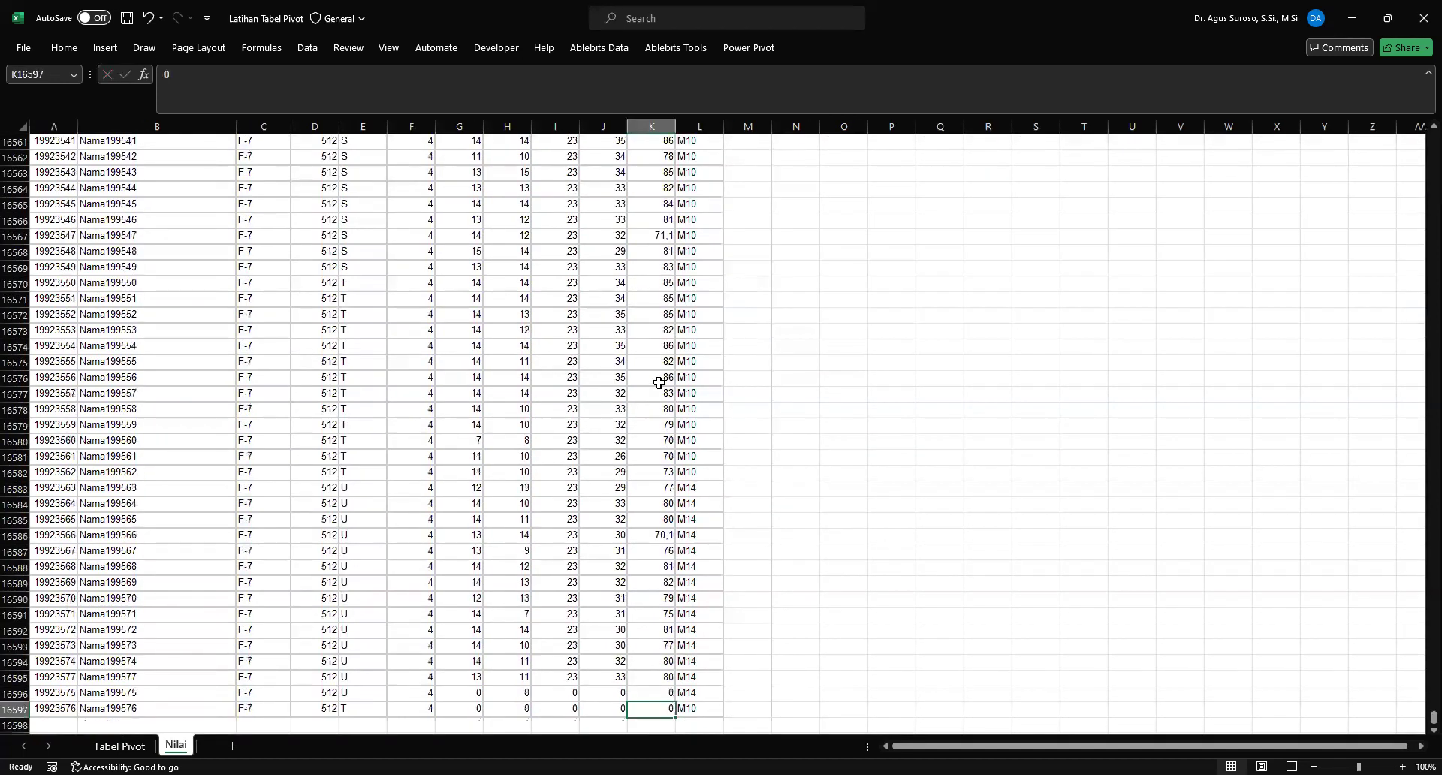
key("ctrl+Up")
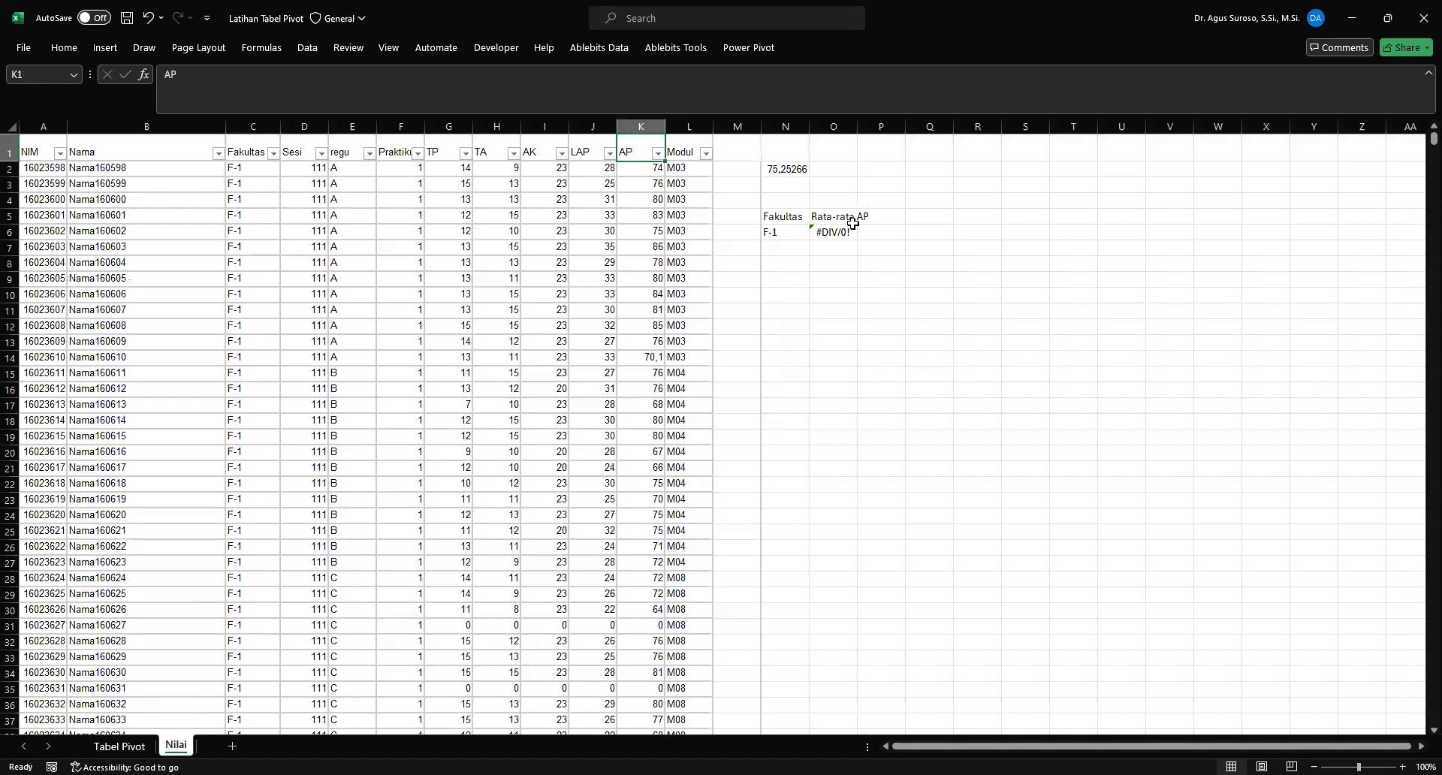
left_click(835, 230)
double_click(835, 231)
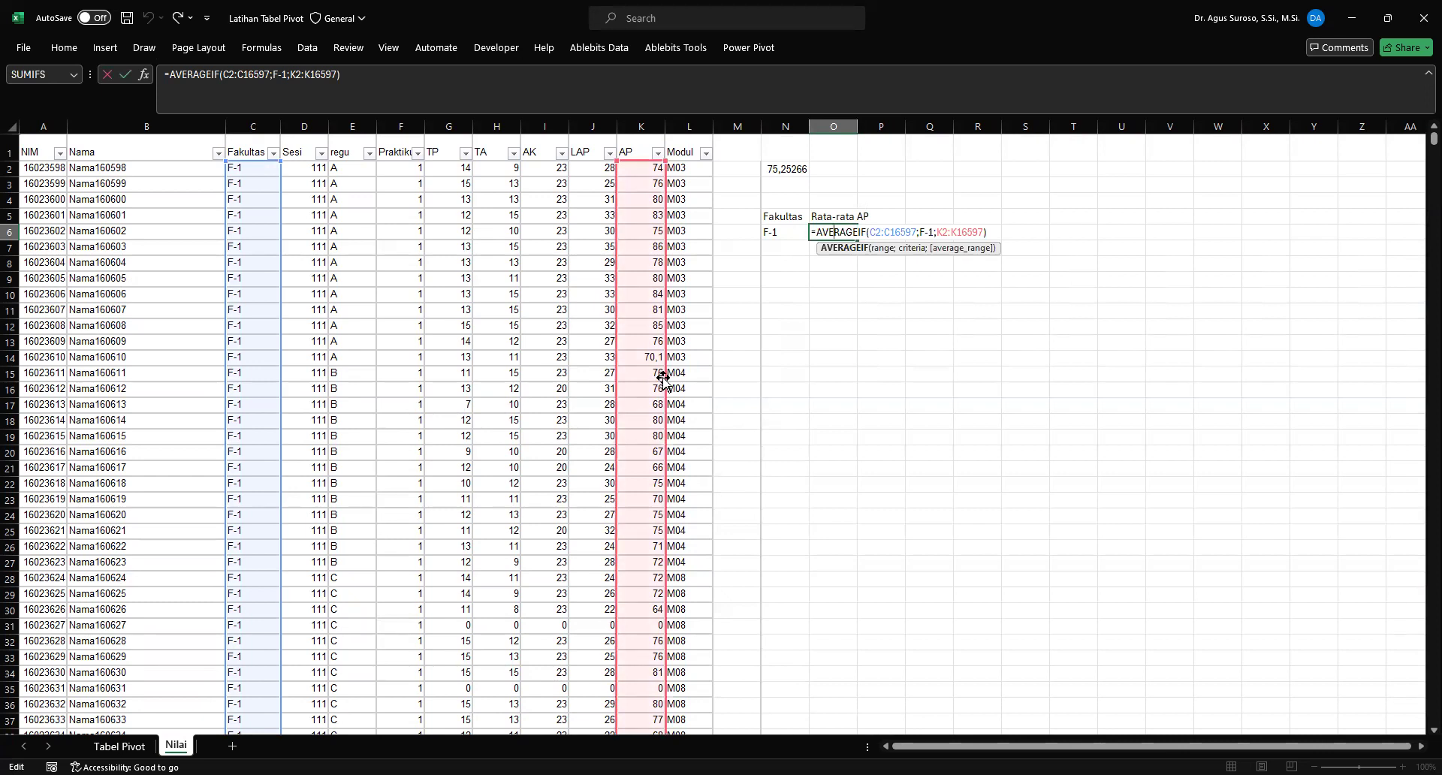
key("Return")
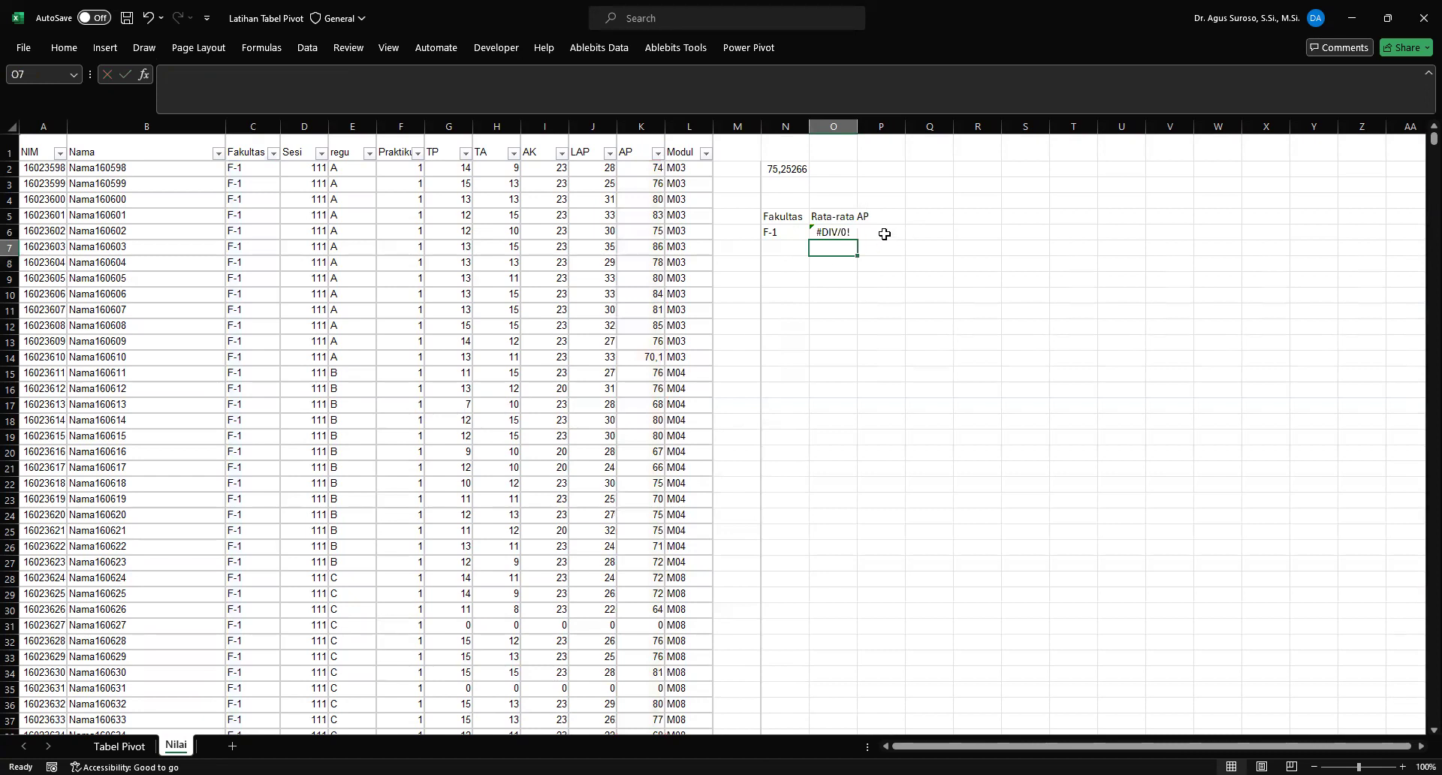
left_click_drag(781, 169, 847, 243)
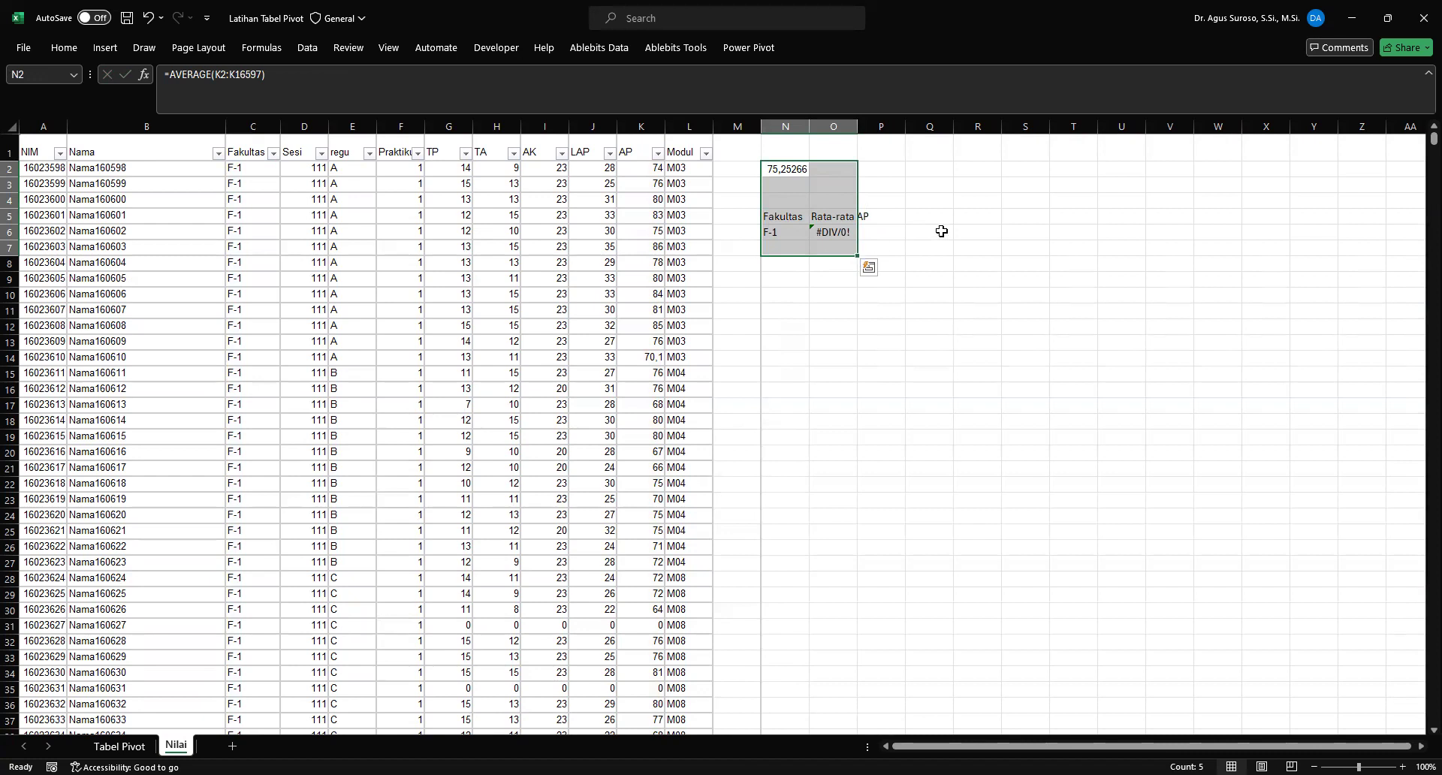
left_click(841, 344)
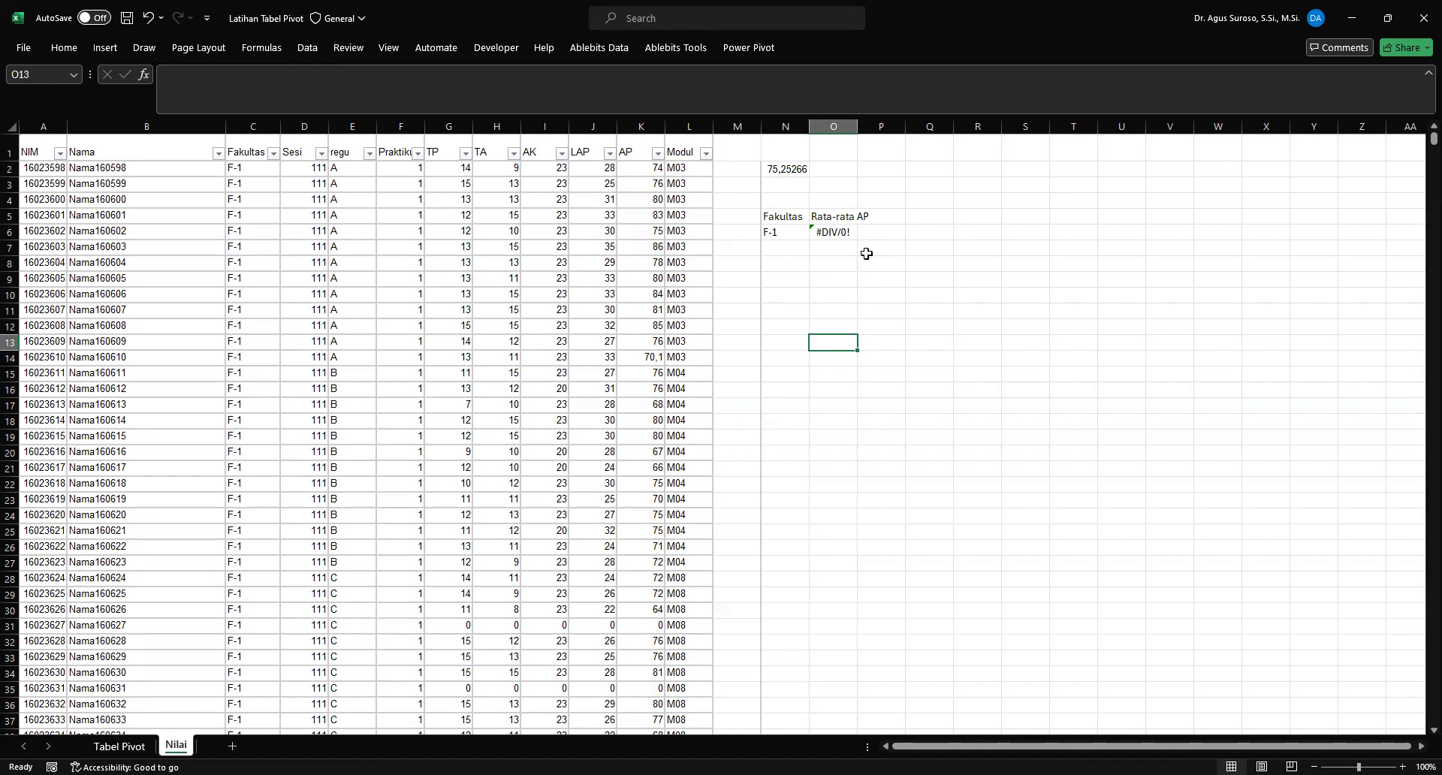
left_click(118, 748)
left_click(177, 746)
left_click(109, 747)
left_click(175, 746)
Step: Clear the trial calculations in the range N1:Q11 beside the data on the Nilai sheet
left_click_drag(782, 154, 953, 316)
key("Delete")
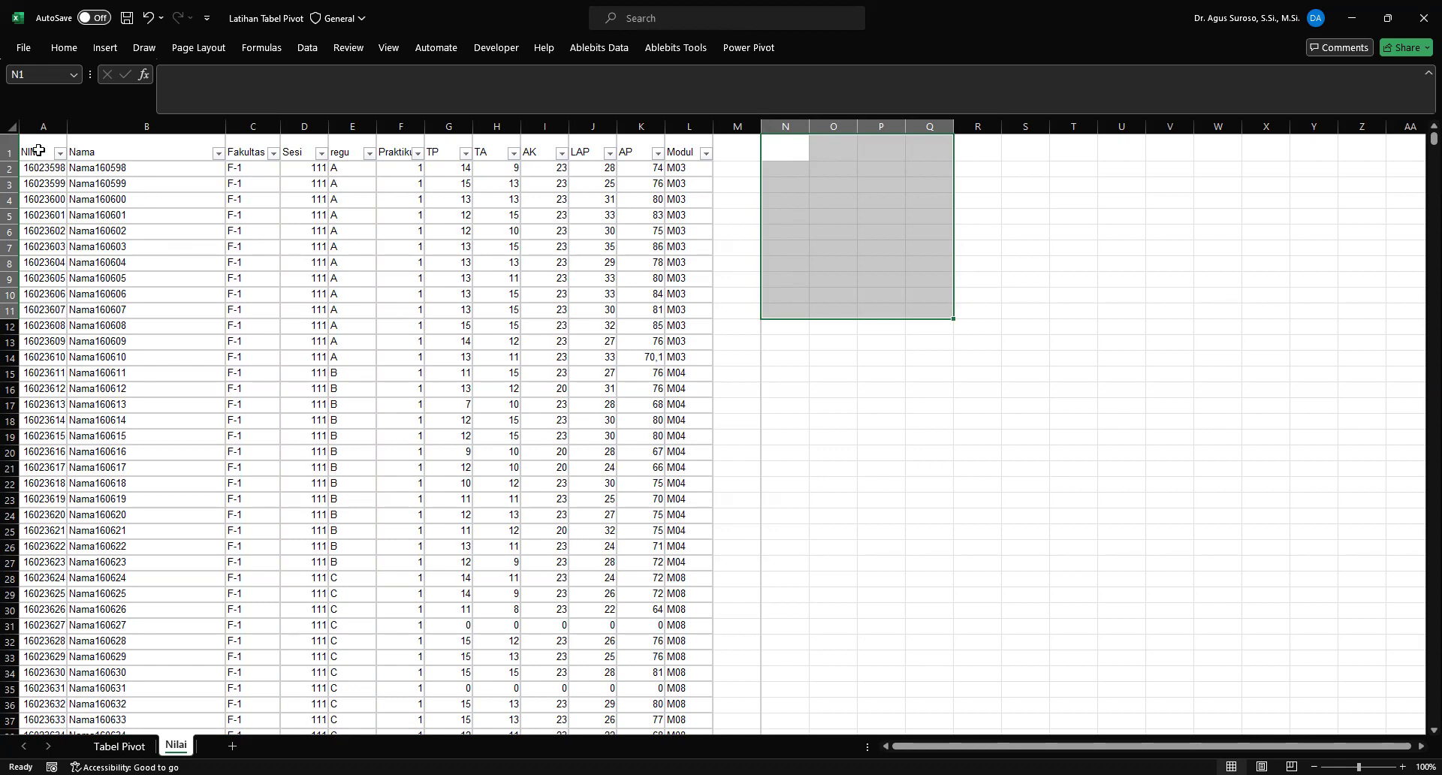
Step: Examine the header row and the individual columns of the score data, including NIM, Nama, Fakultas, regu, TP and AP
left_click(37, 127)
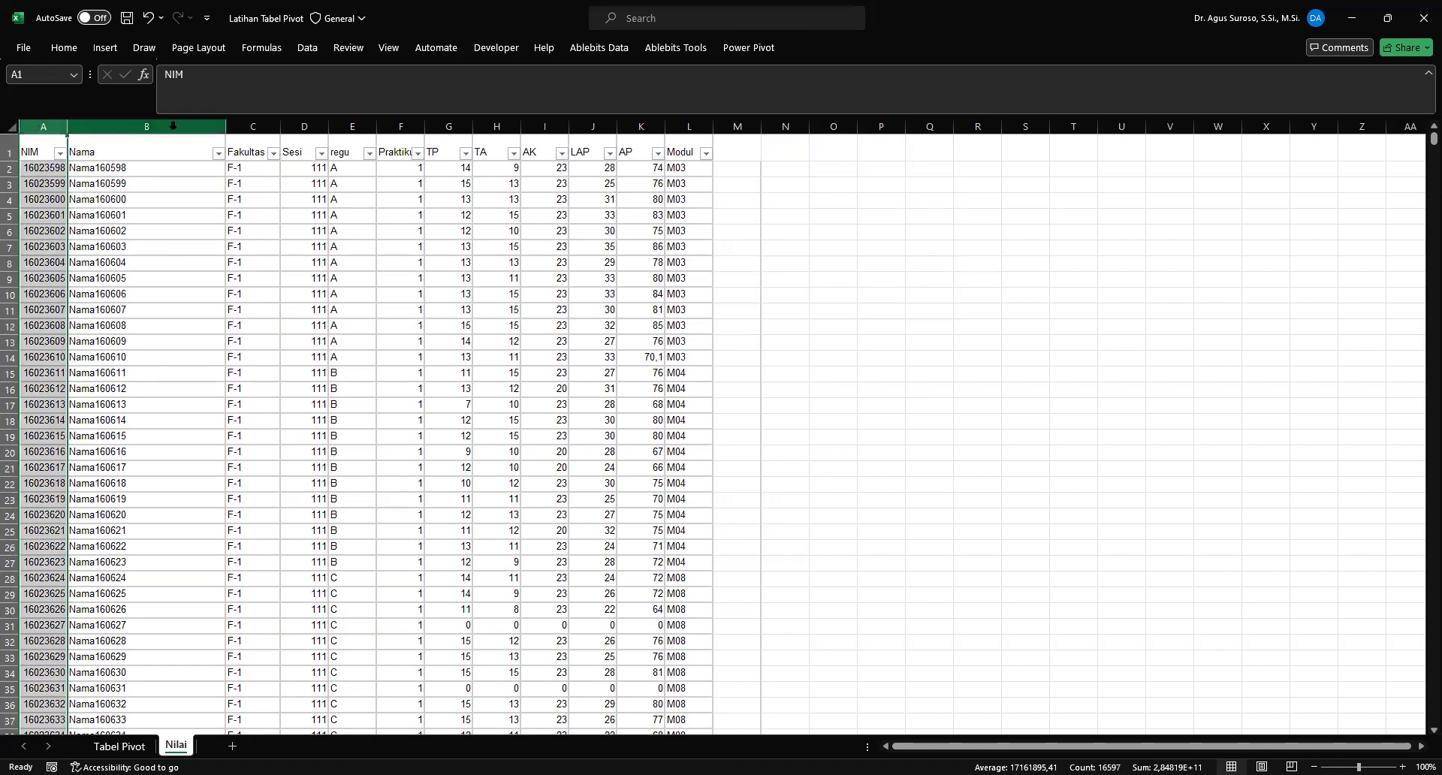
left_click(154, 126)
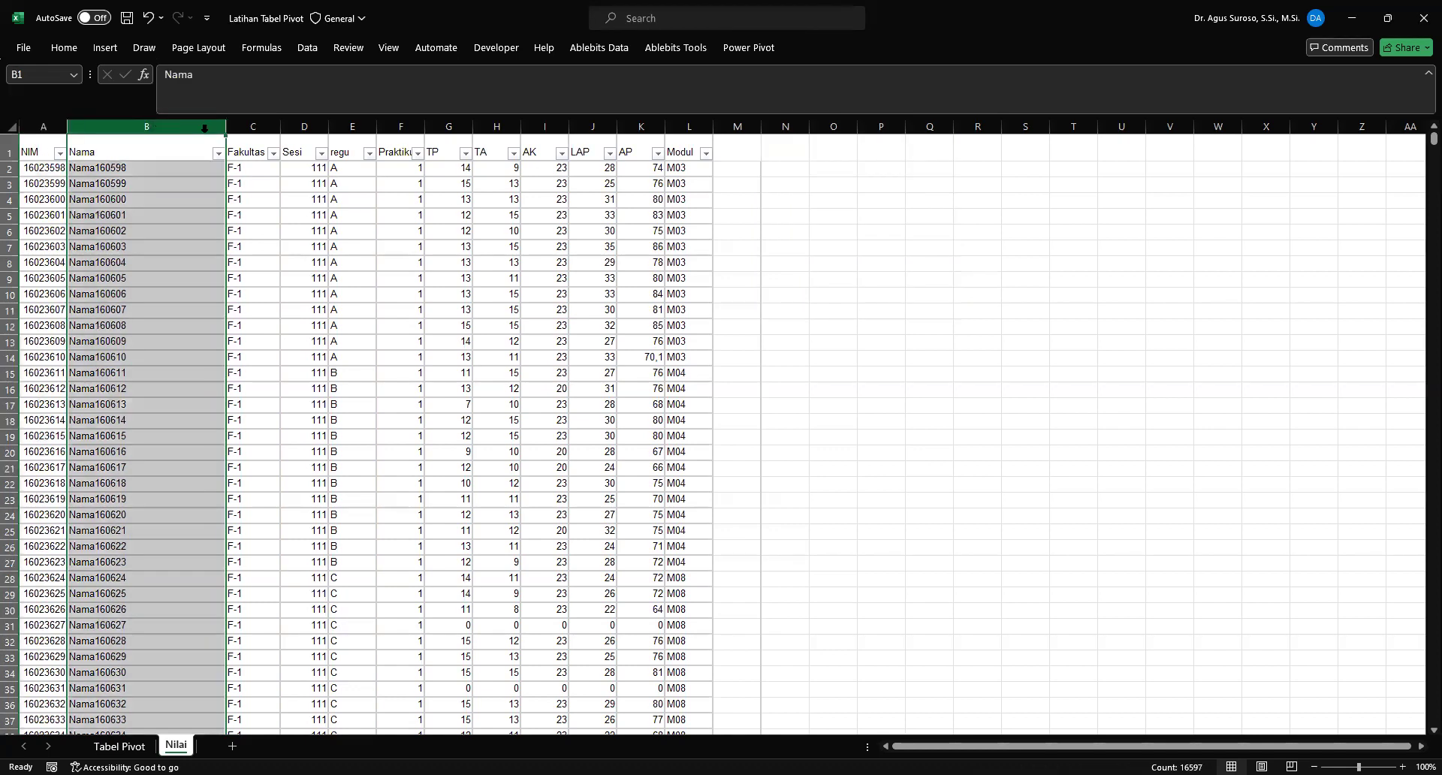
left_click(253, 127)
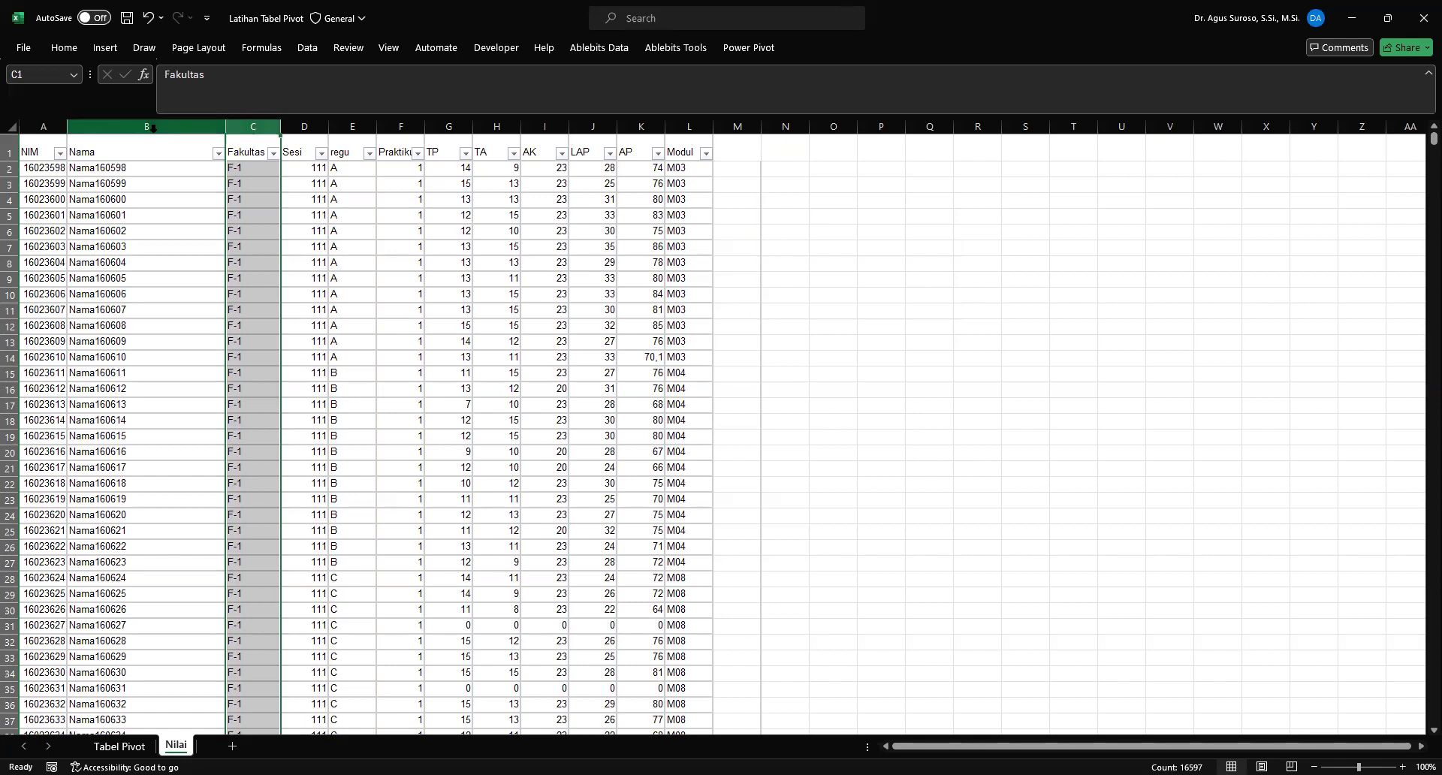
left_click(41, 126)
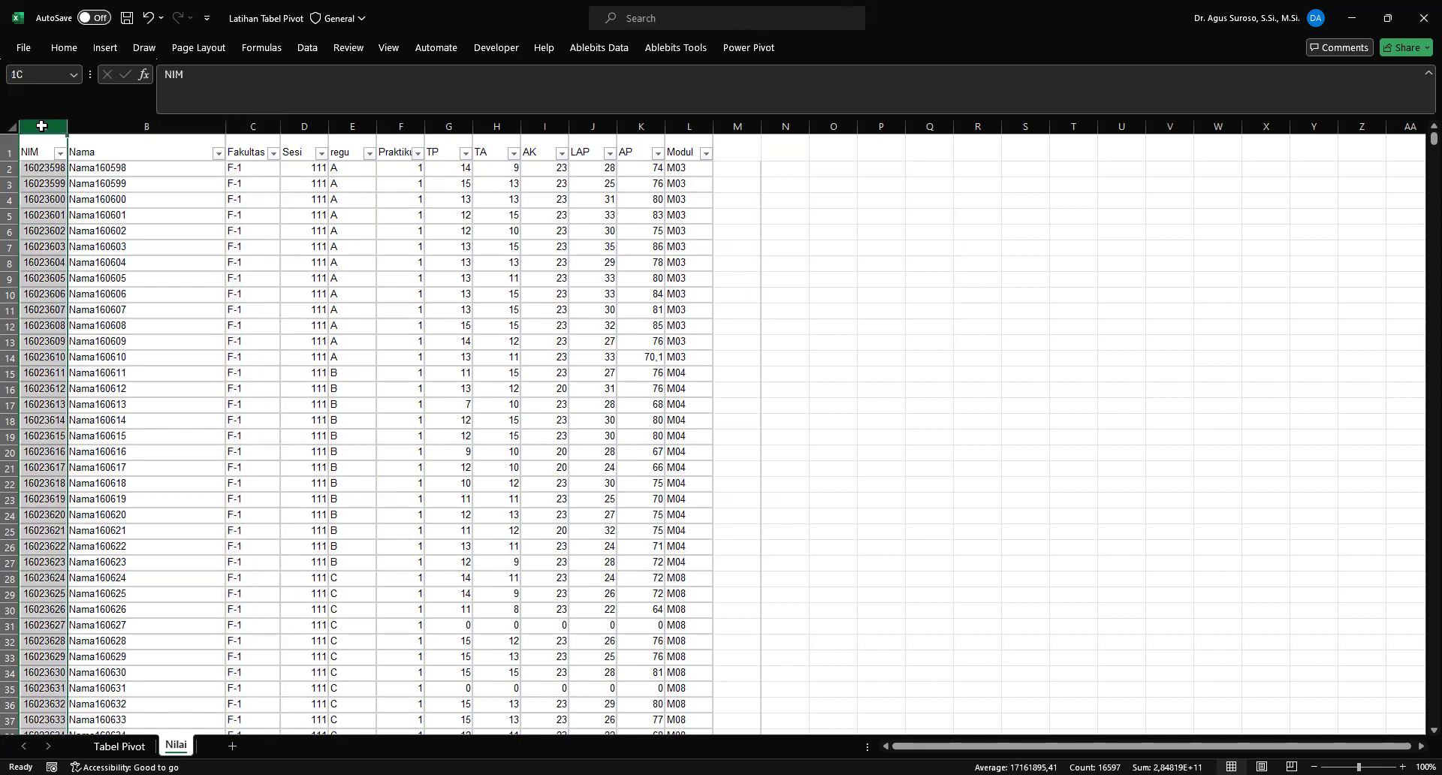
left_click(356, 127)
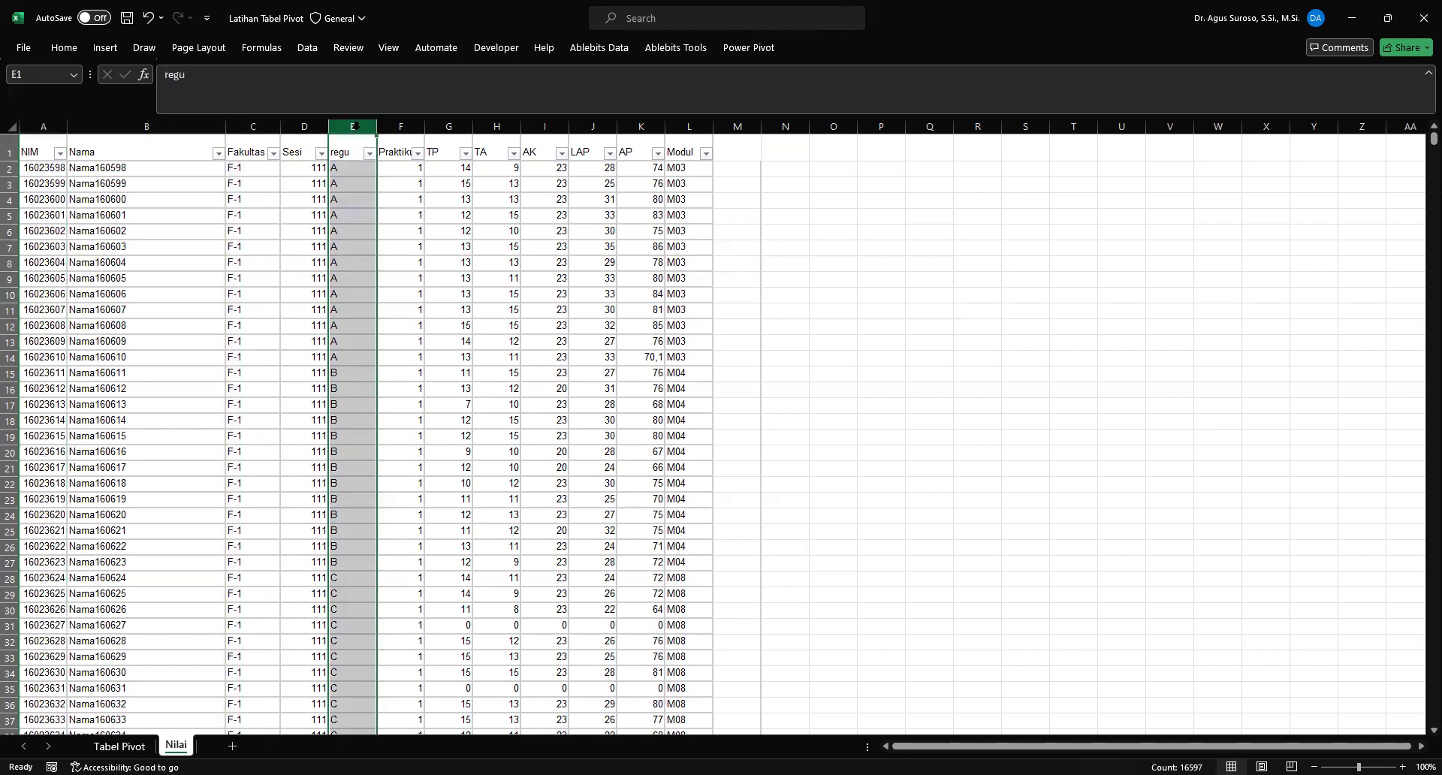
left_click(401, 125)
left_click(449, 126)
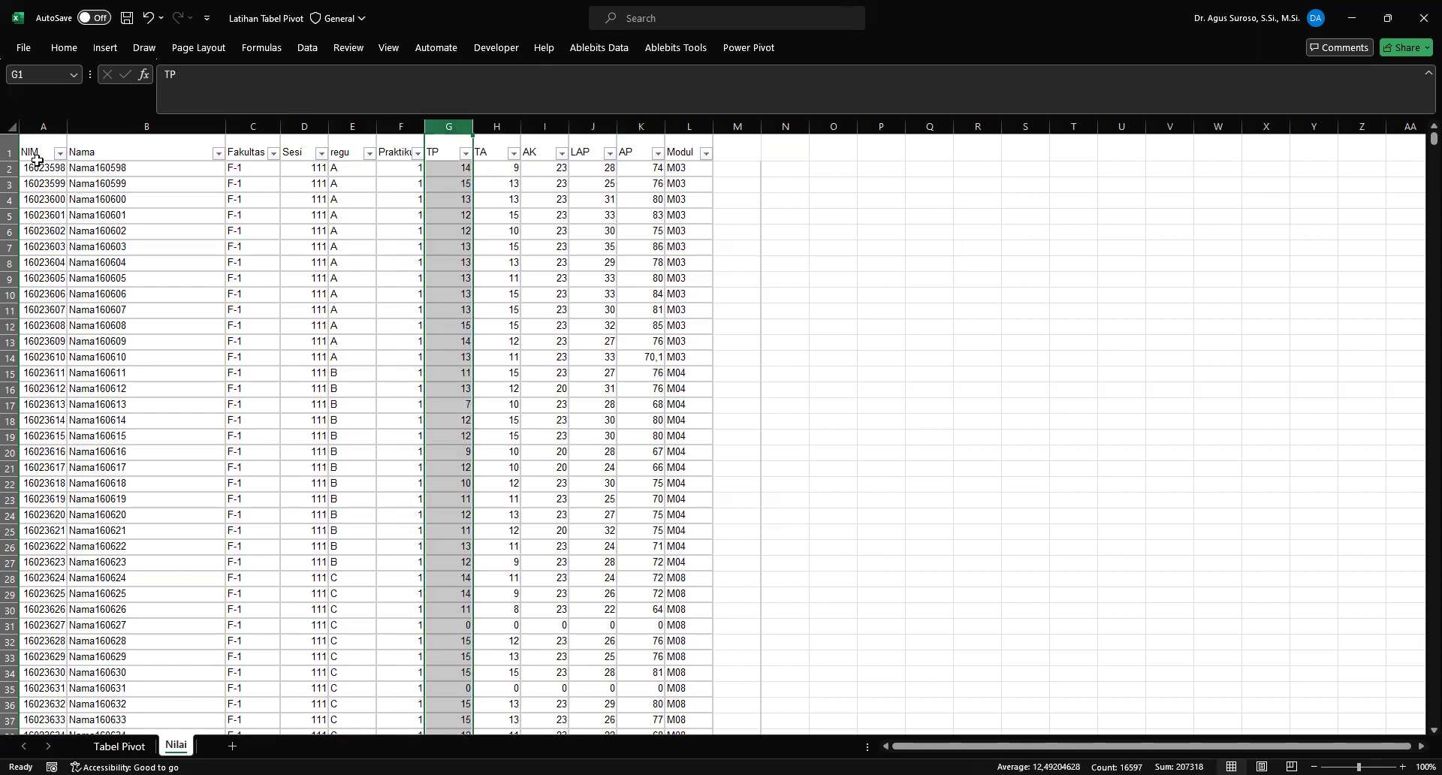
left_click(9, 151)
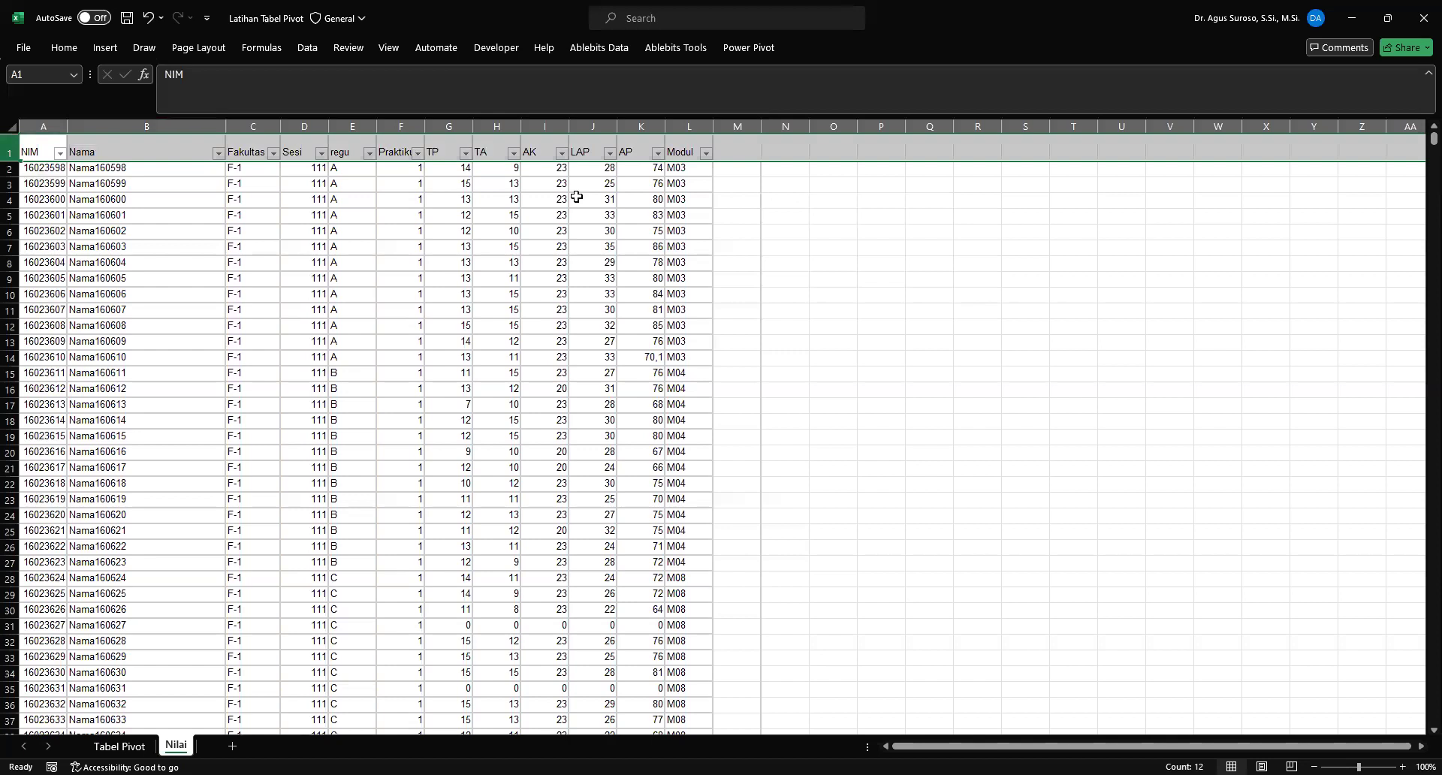
left_click(39, 127)
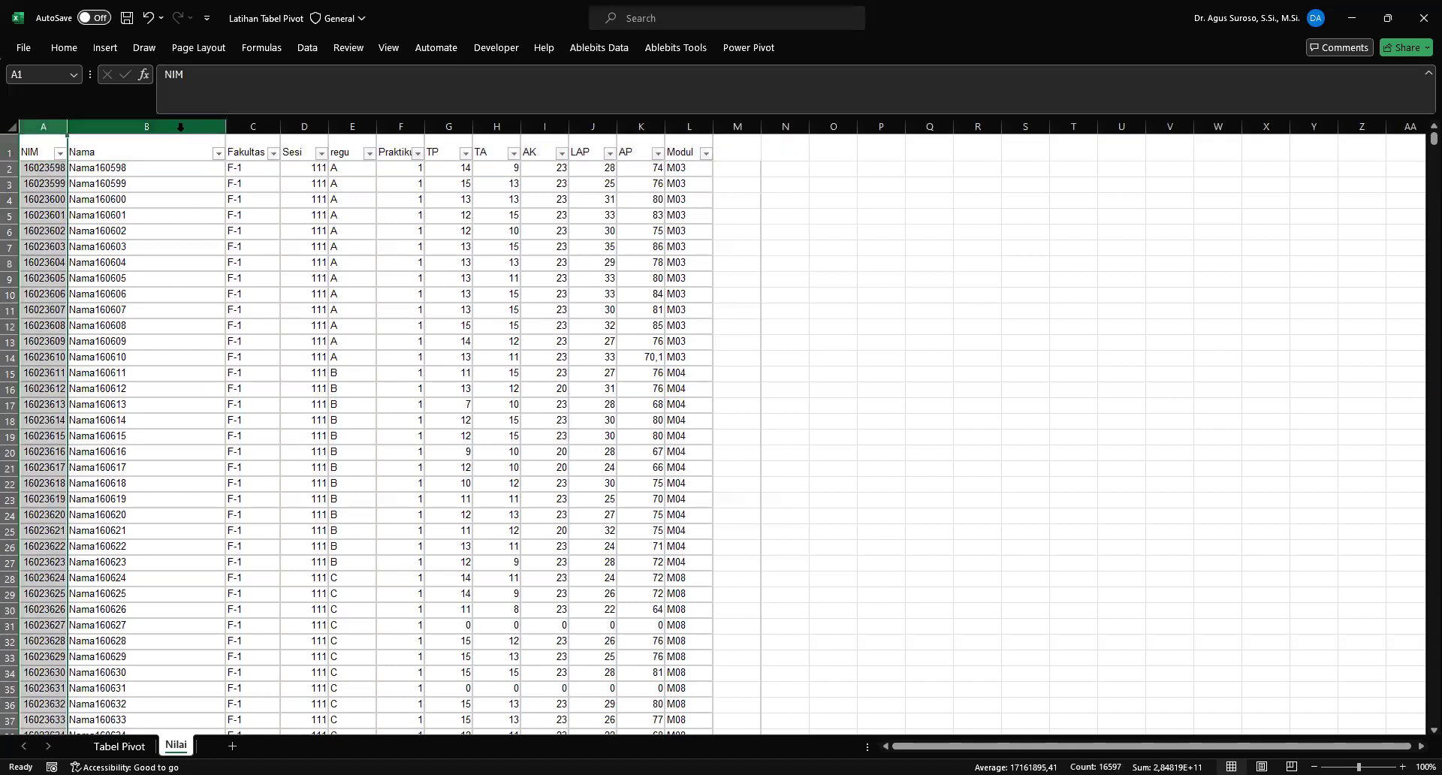
left_click(150, 127)
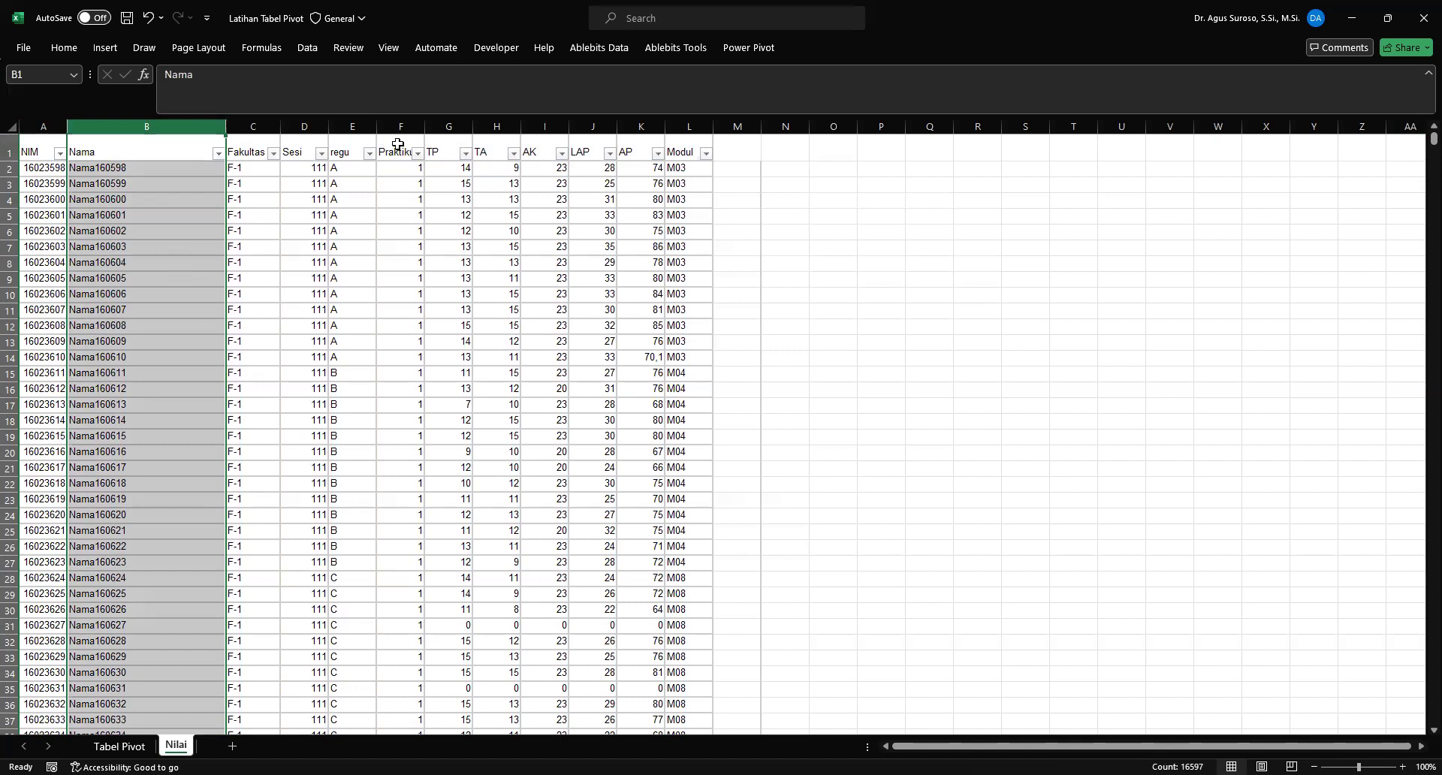
left_click(641, 127)
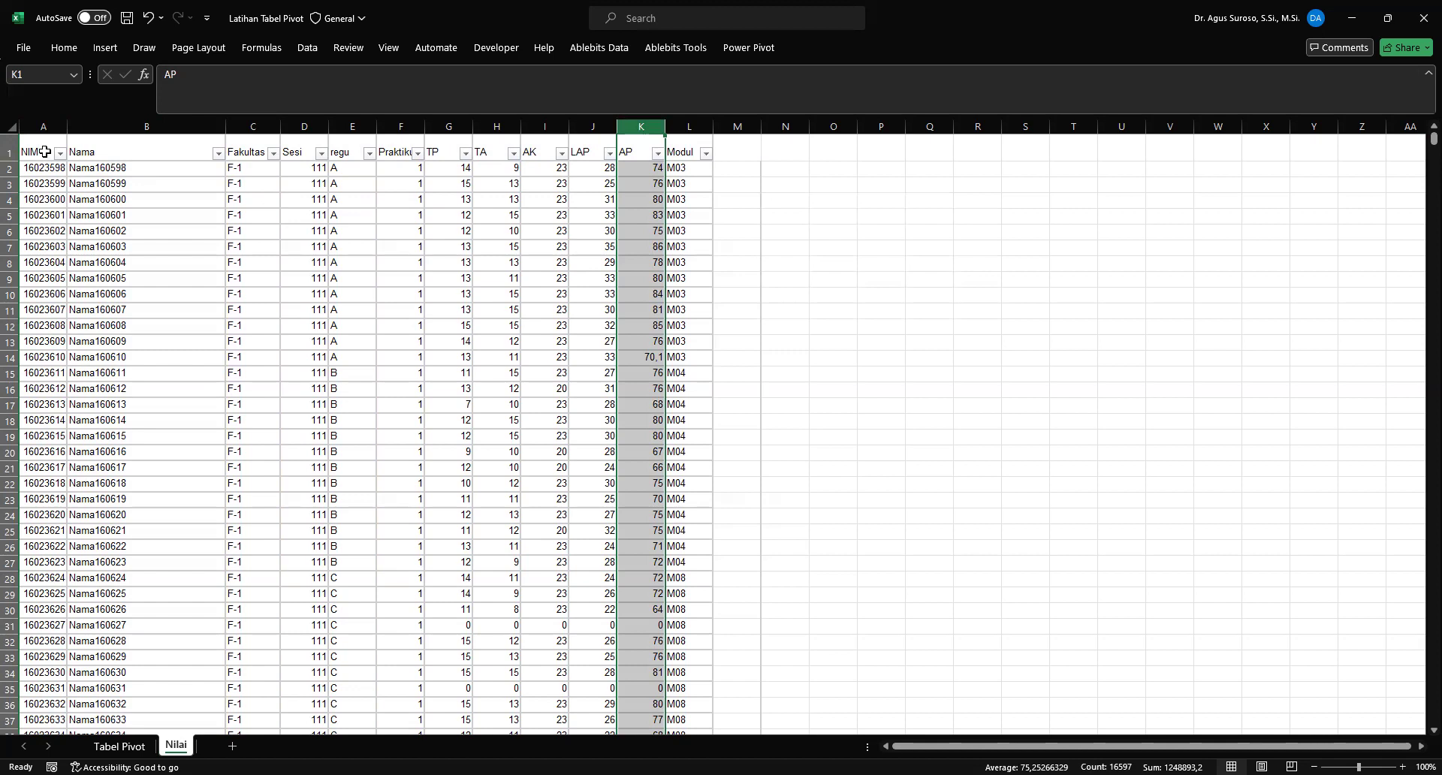
left_click(516, 355)
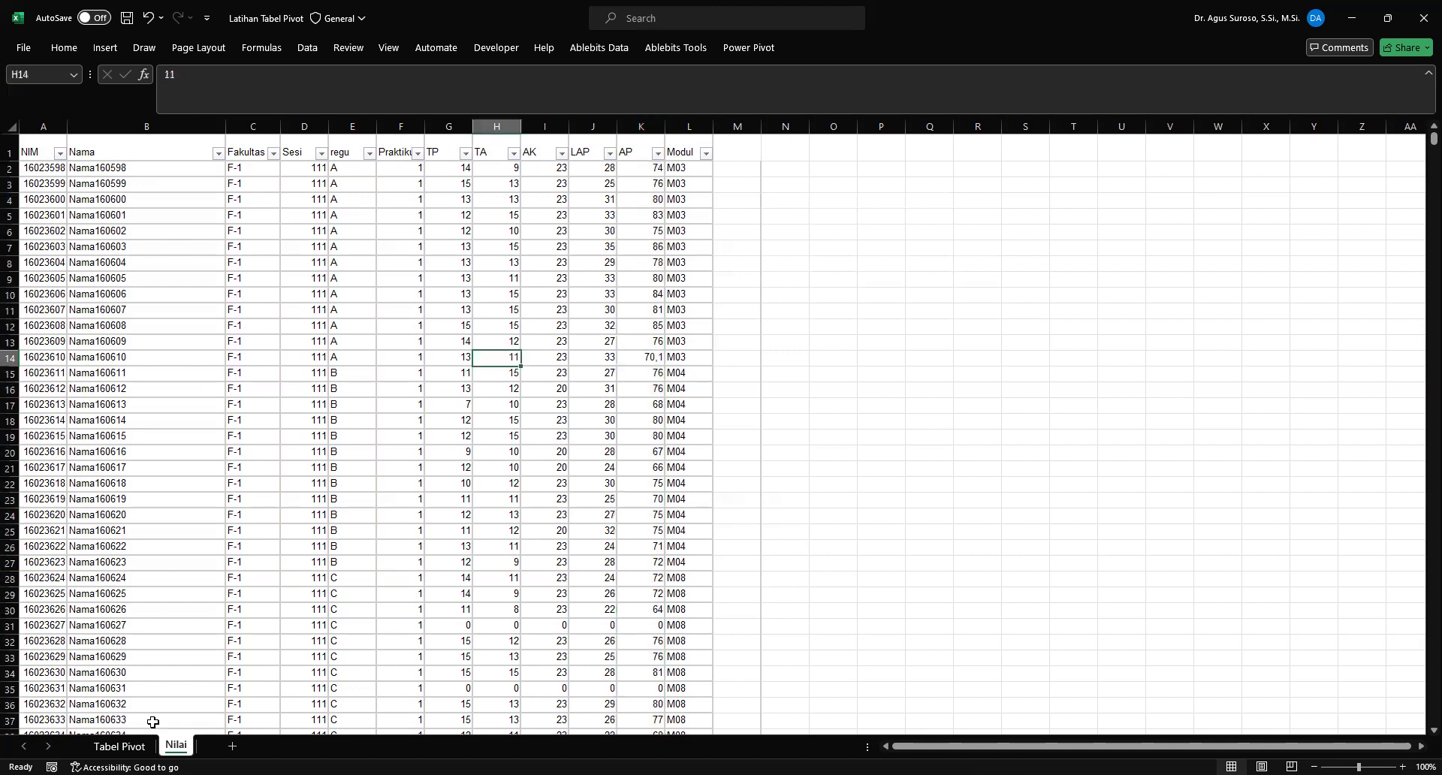
Step: Start a PivotTable on the Tabel Pivot sheet with Nilai!$A$1:$L$16597 as its source range
left_click(122, 746)
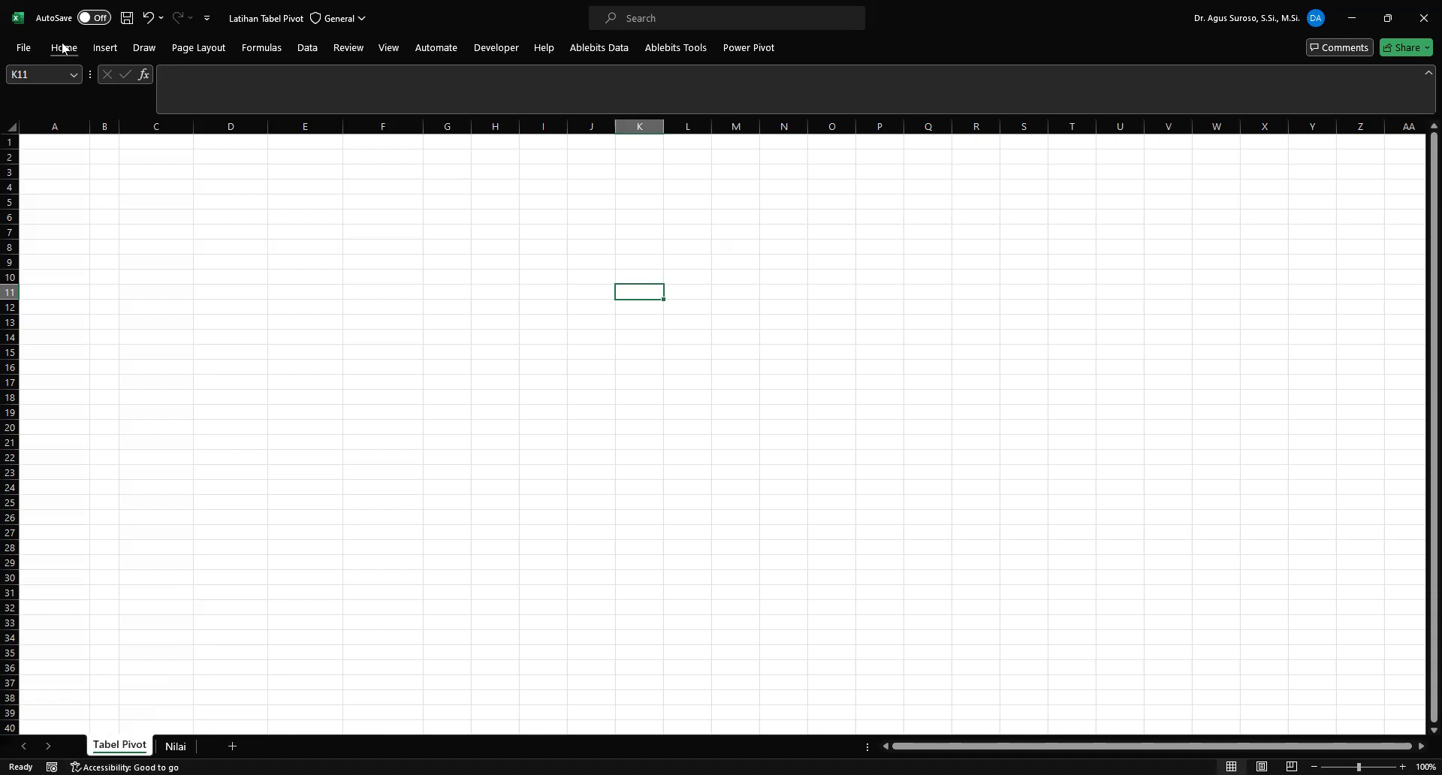
left_click(106, 48)
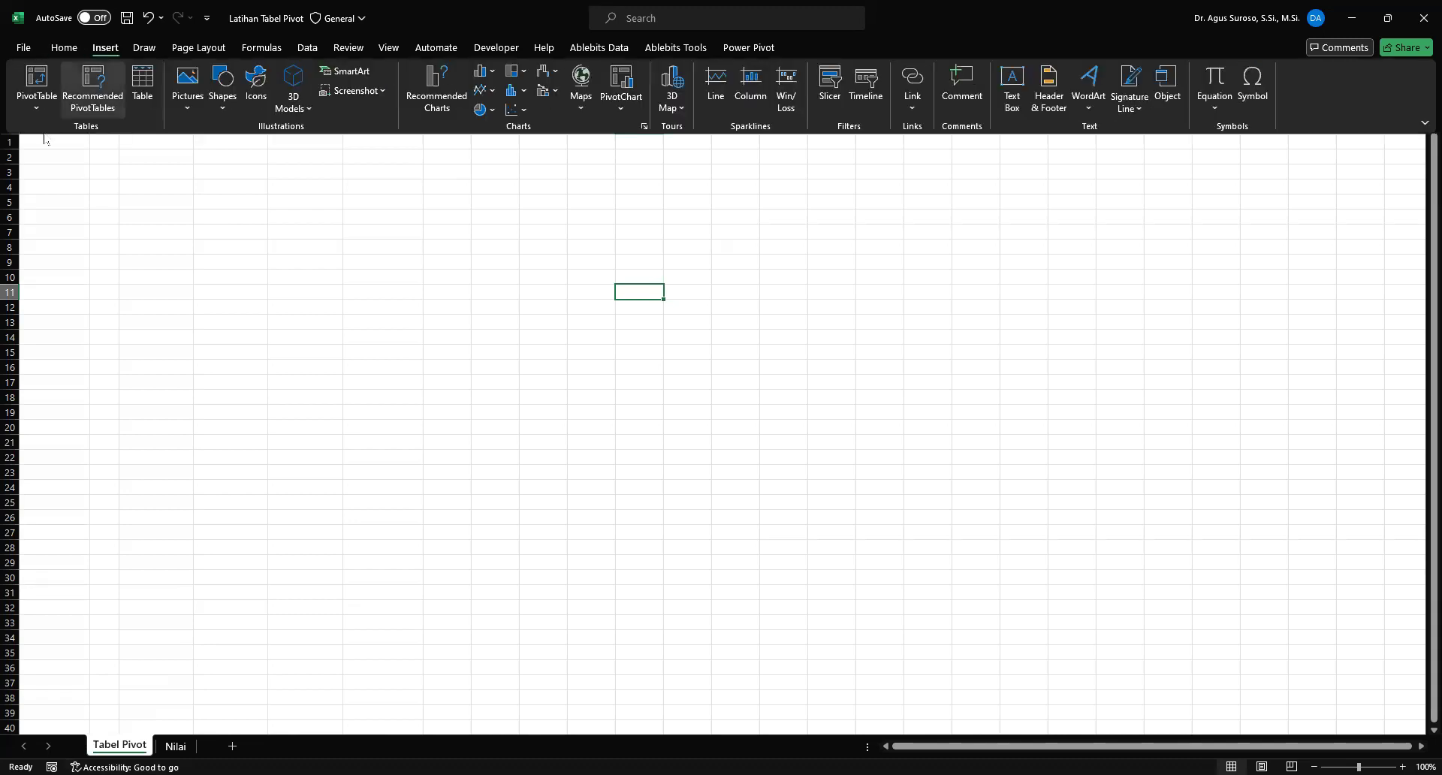
left_click(37, 78)
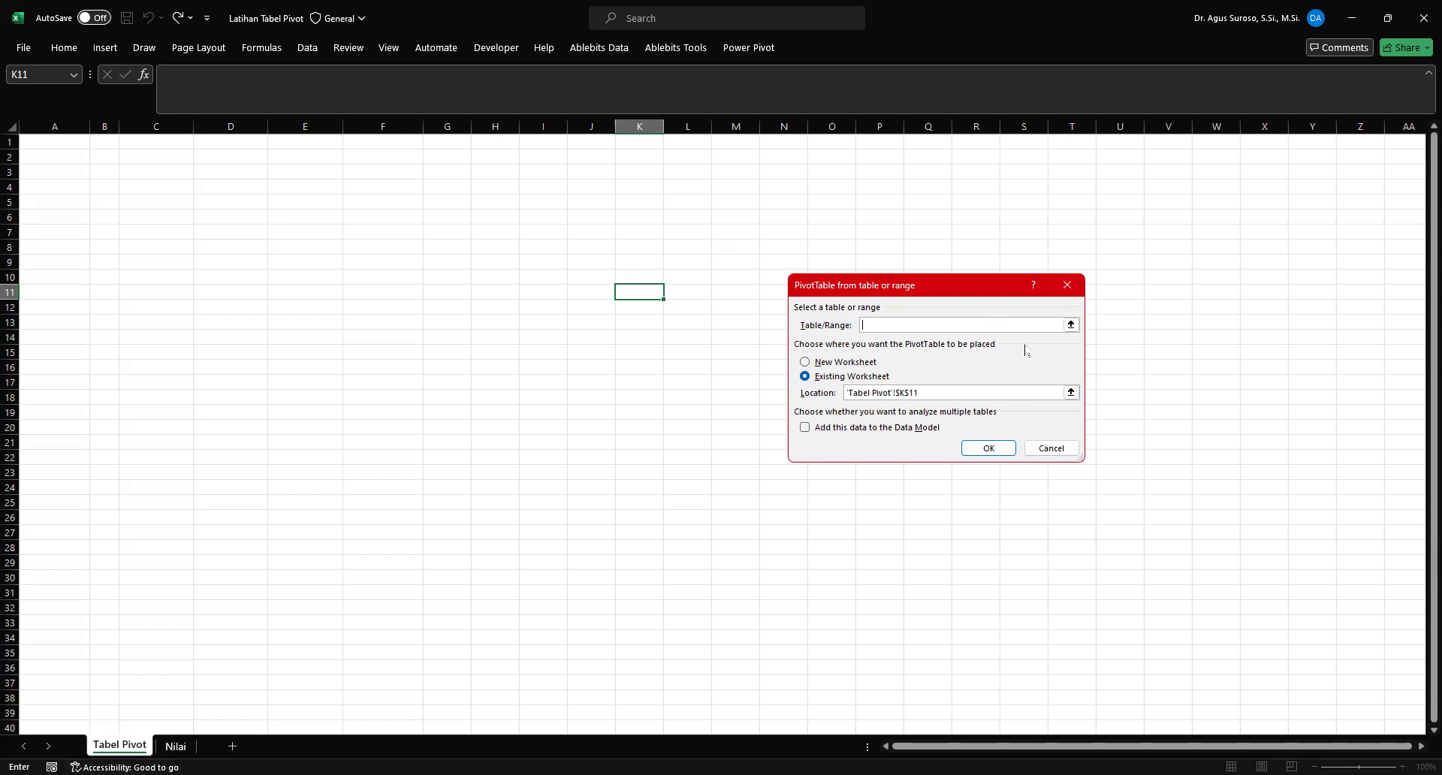
left_click(1071, 325)
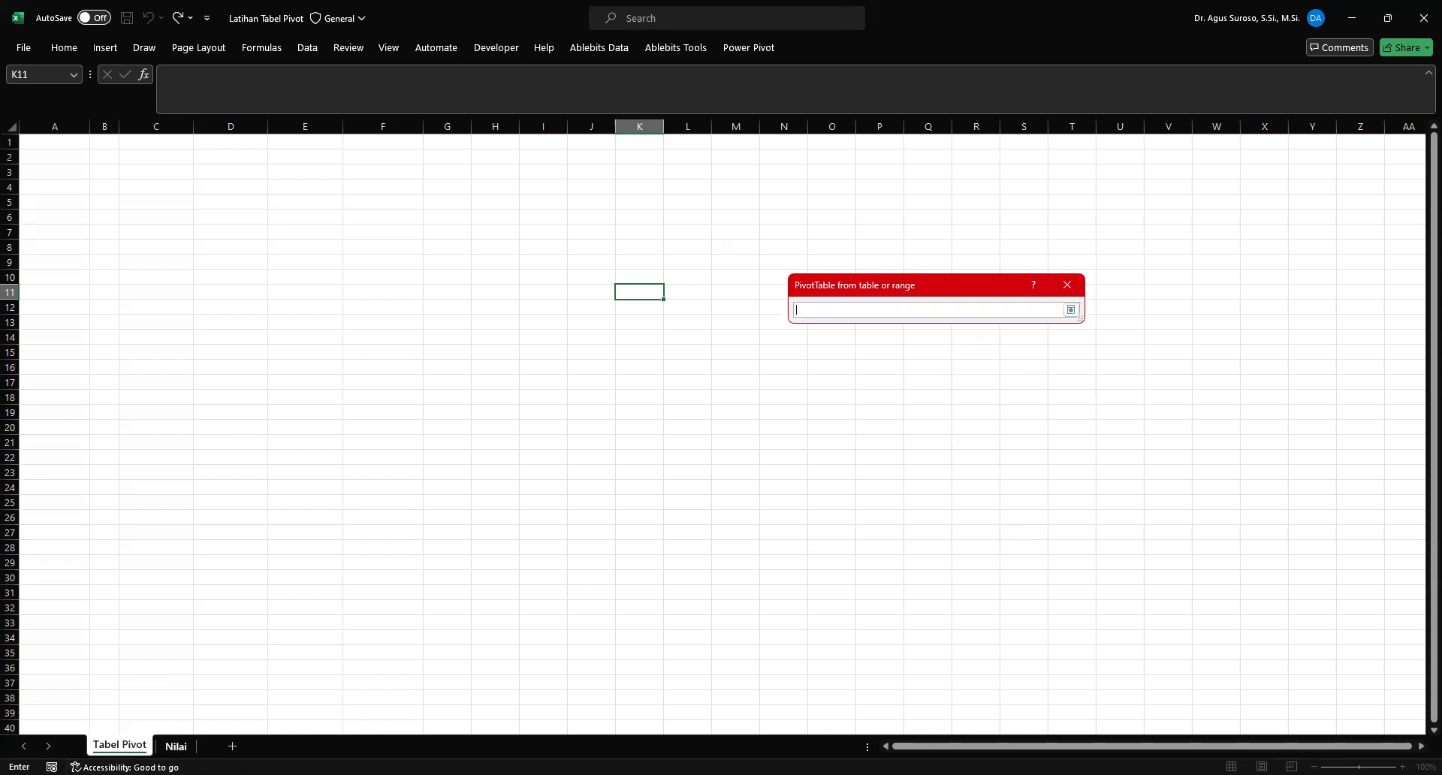
left_click(176, 745)
left_click(41, 141)
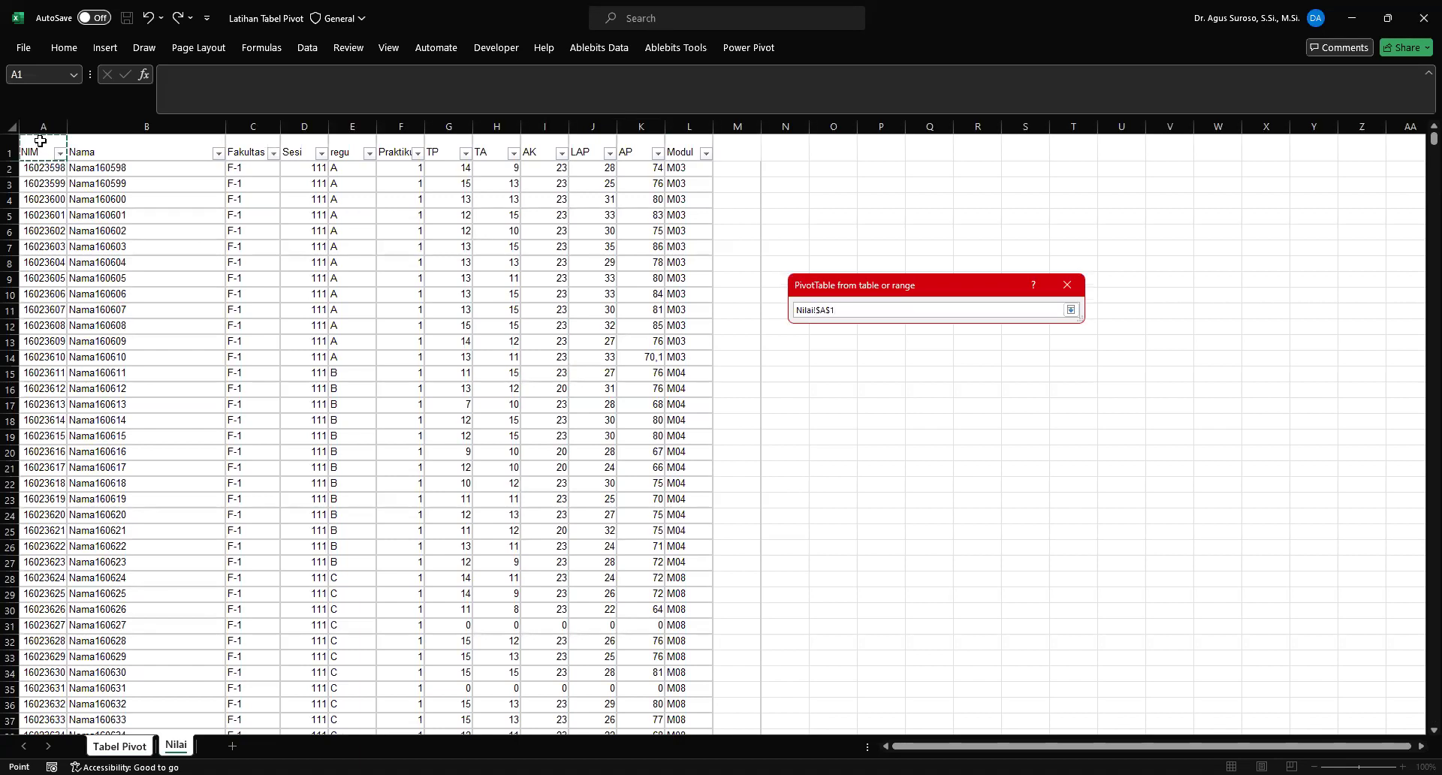
left_click(43, 169)
left_click(45, 143)
key("ctrl+shift+Right")
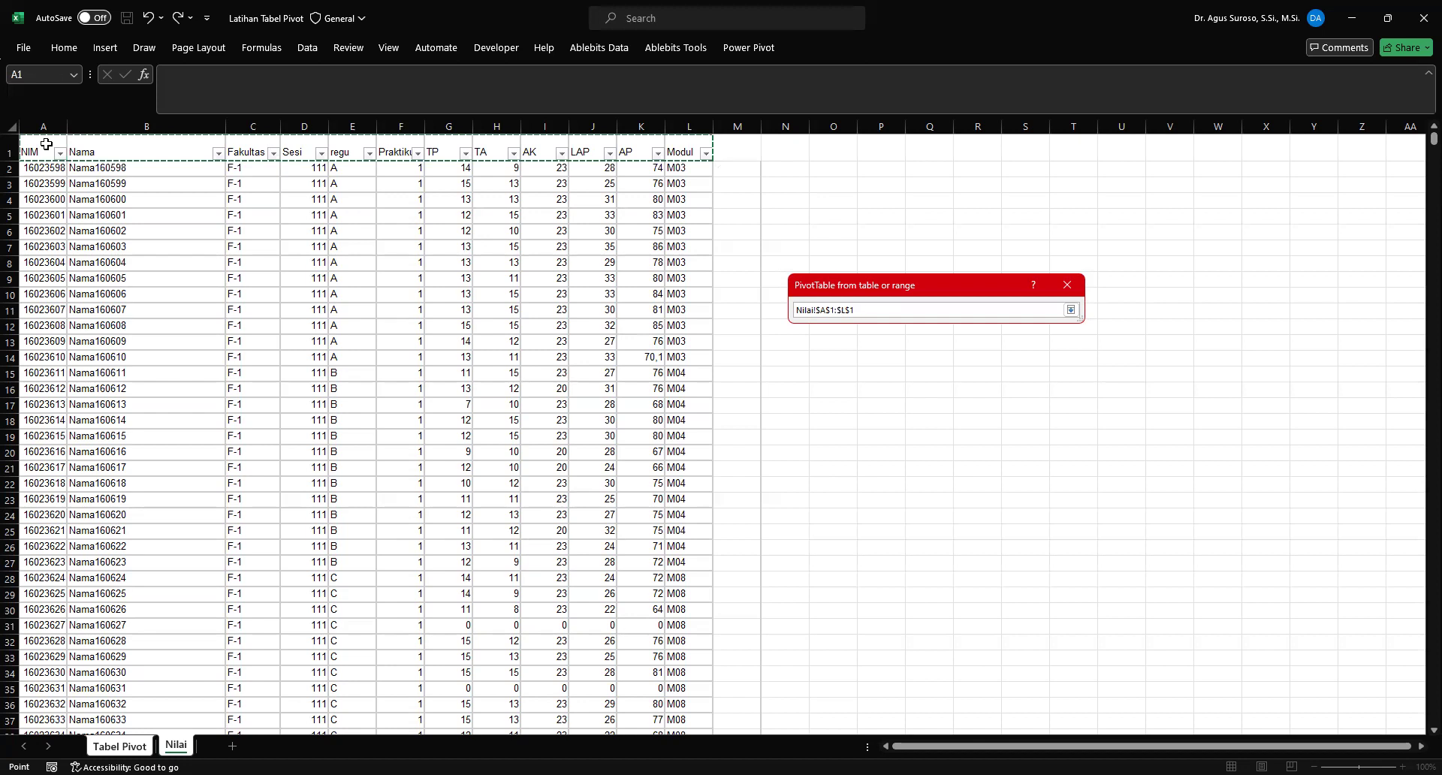
key("ctrl+shift+Down")
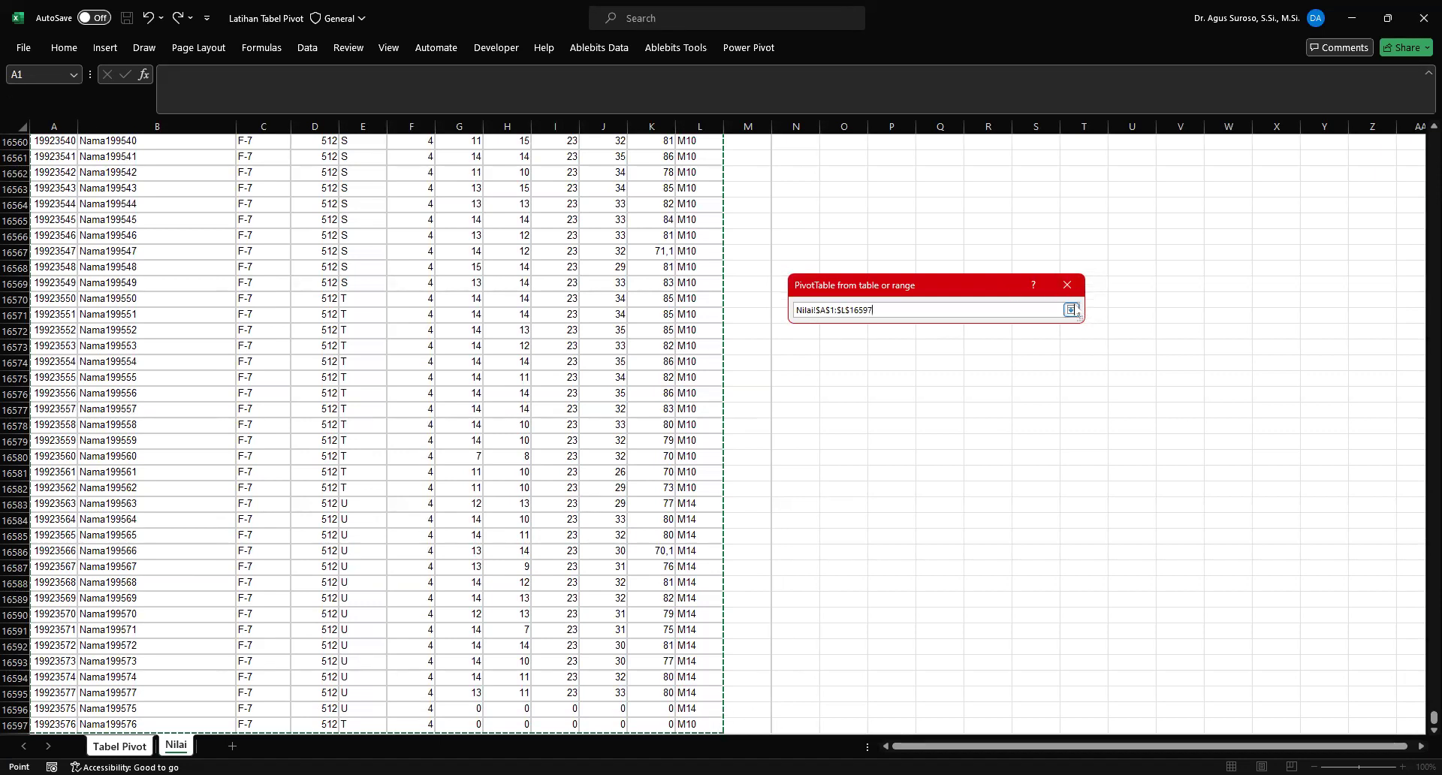
left_click(1071, 310)
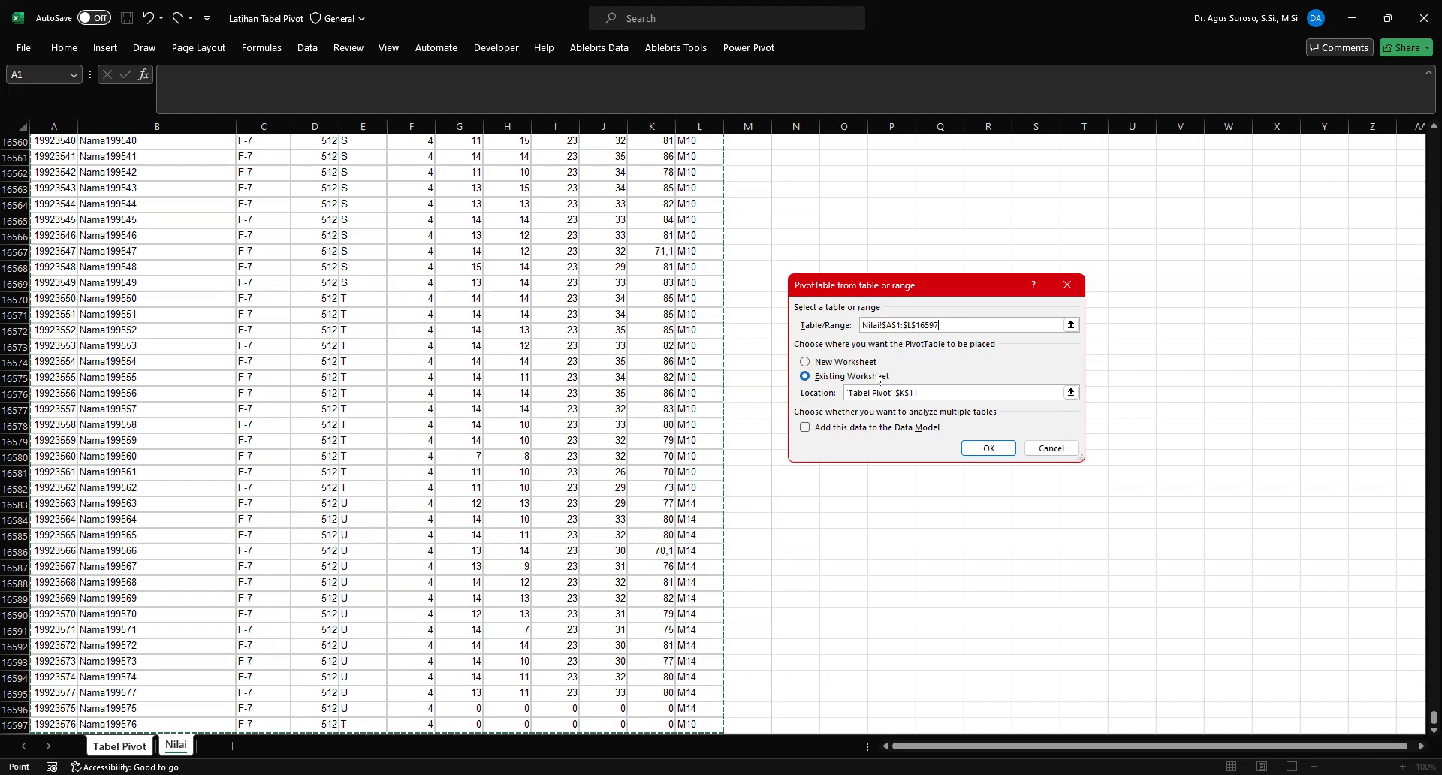
Step: Place the PivotTable in the existing worksheet at cell C7 of Tabel Pivot and create it
left_click(1071, 392)
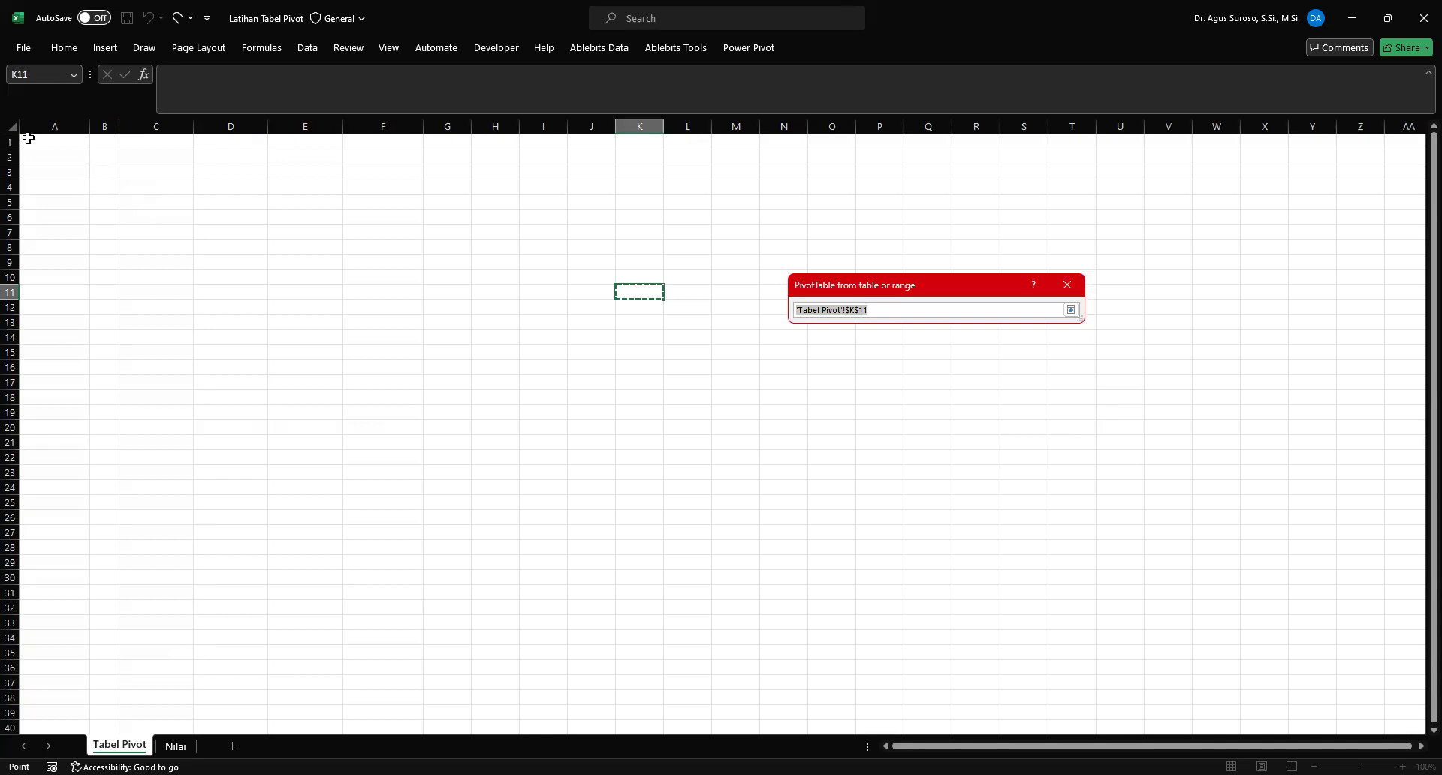
left_click(154, 233)
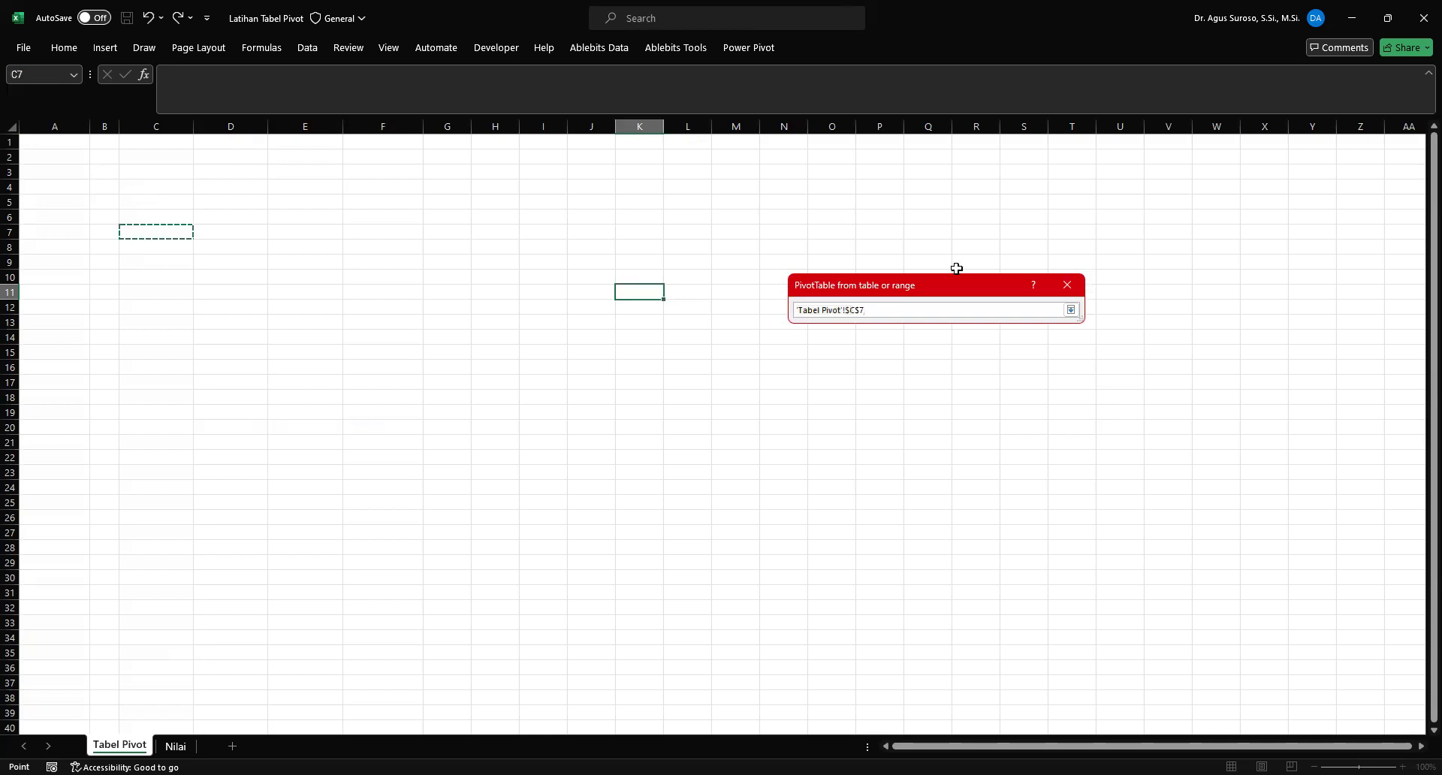
left_click(1071, 310)
left_click(995, 450)
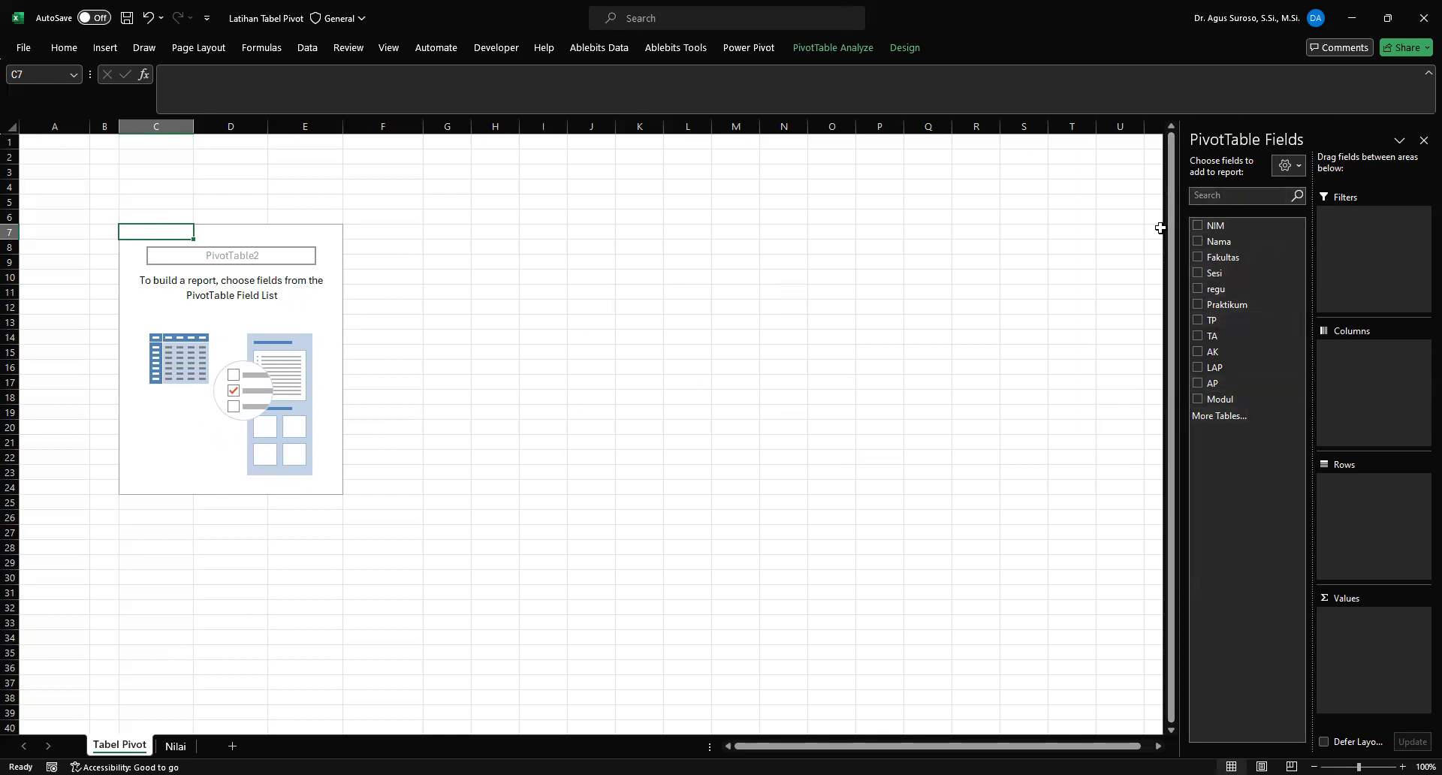
Step: Add Fakultas to the PivotTable rows and AP to the values, choosing Average as the AP calculation
left_click(1198, 258)
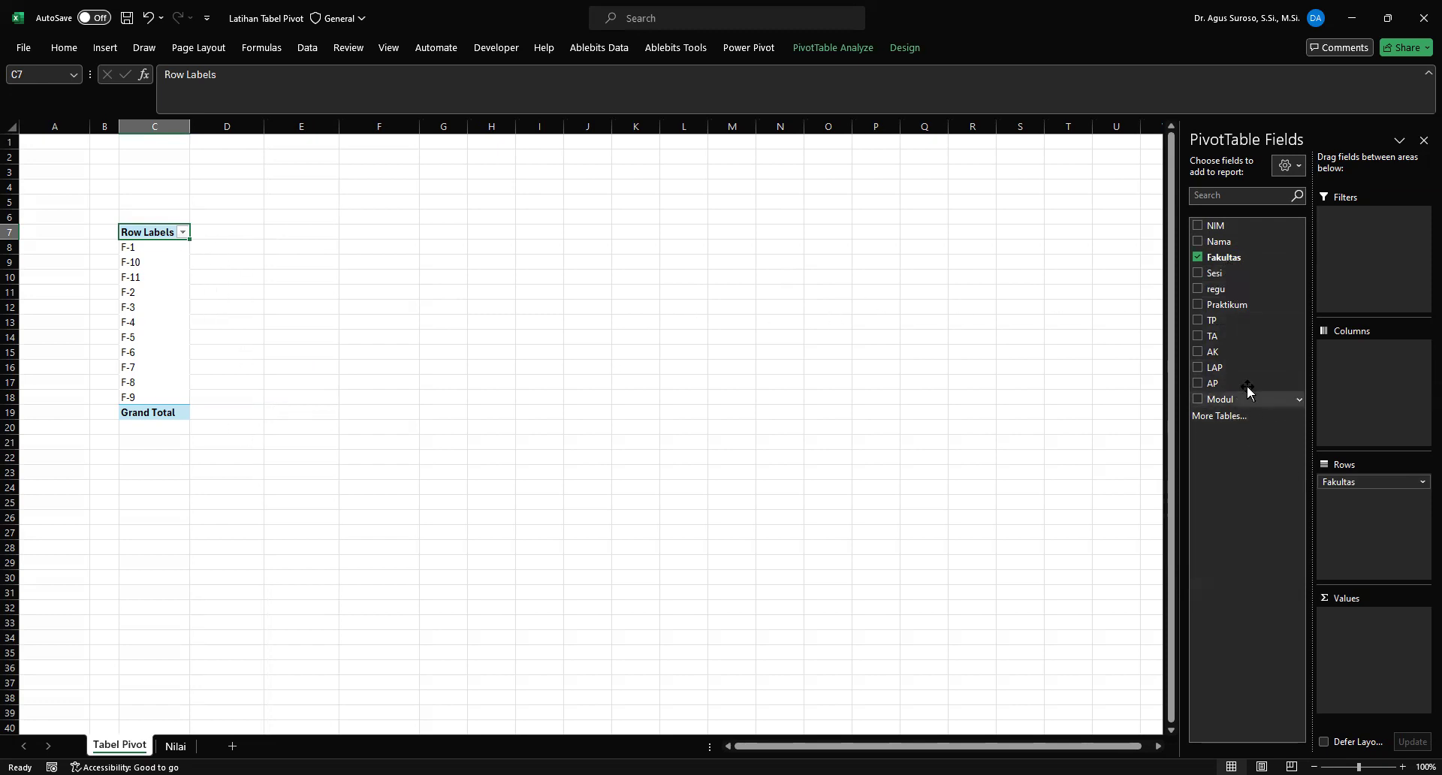
left_click(1197, 384)
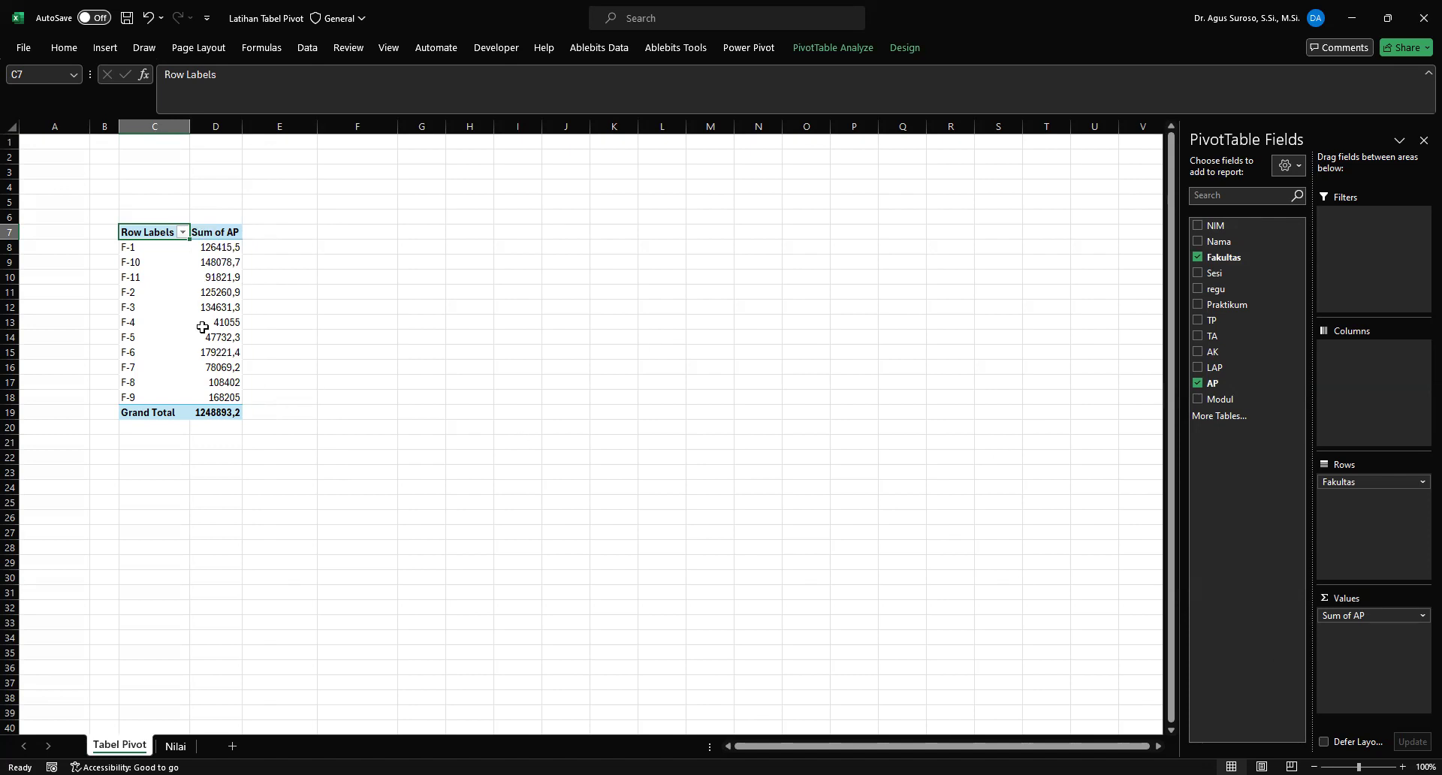
left_click(1421, 615)
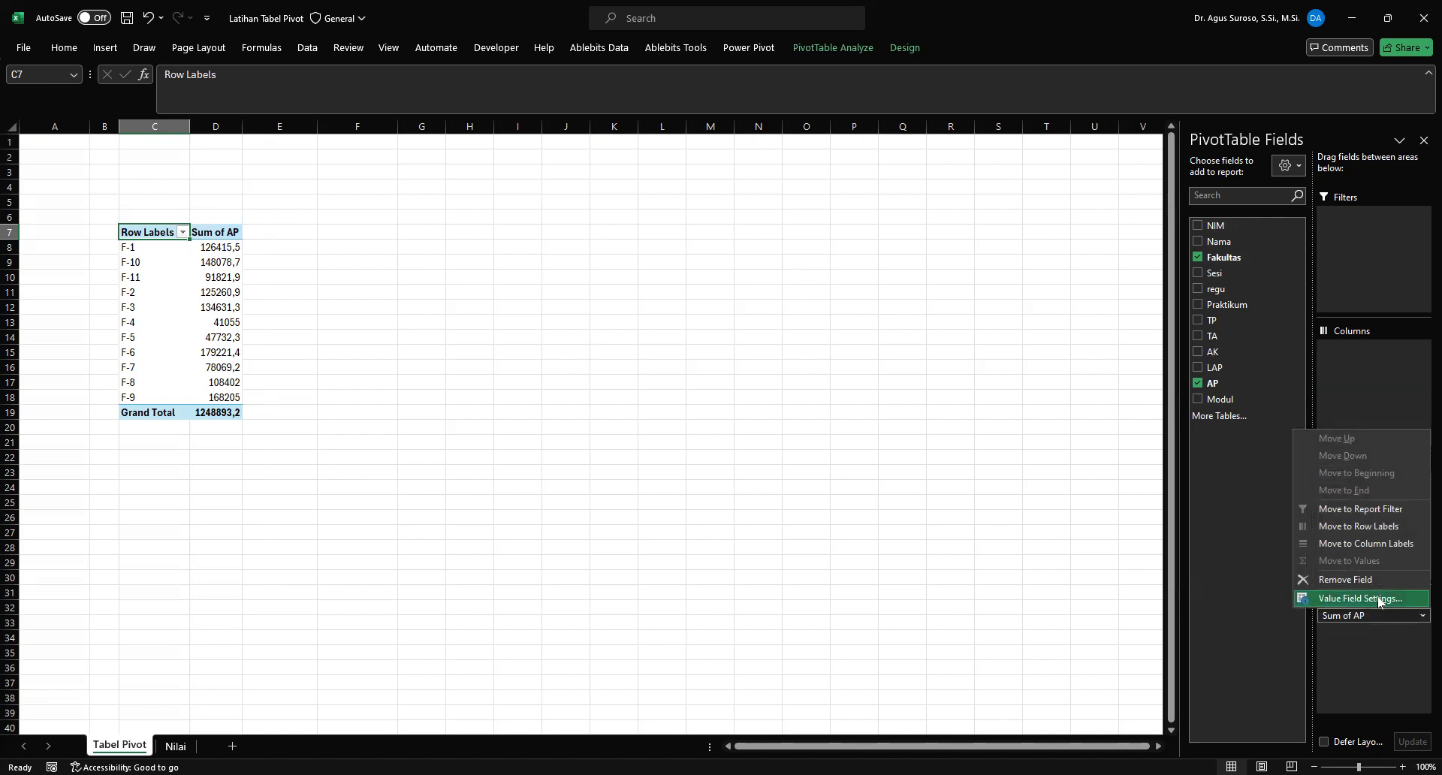
left_click(1380, 599)
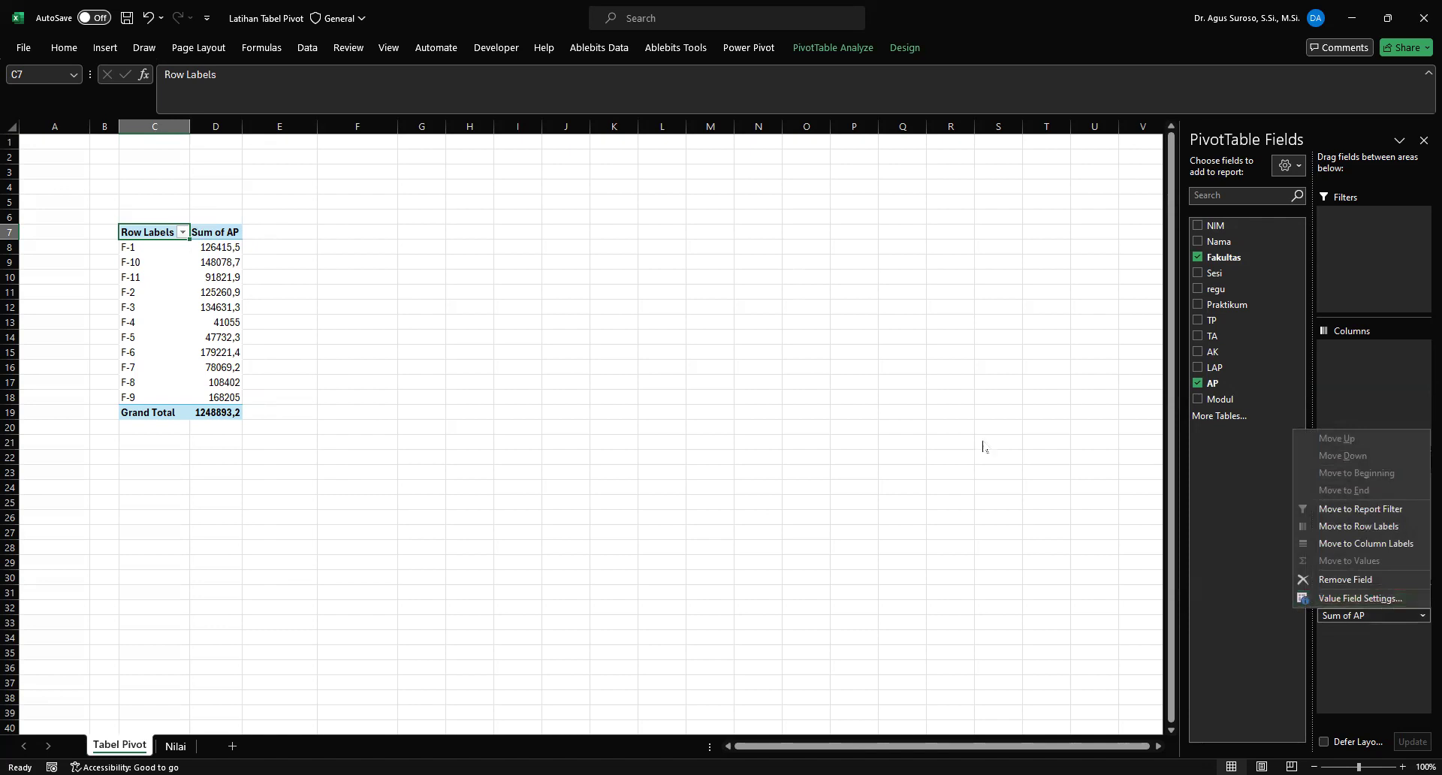
left_click(853, 377)
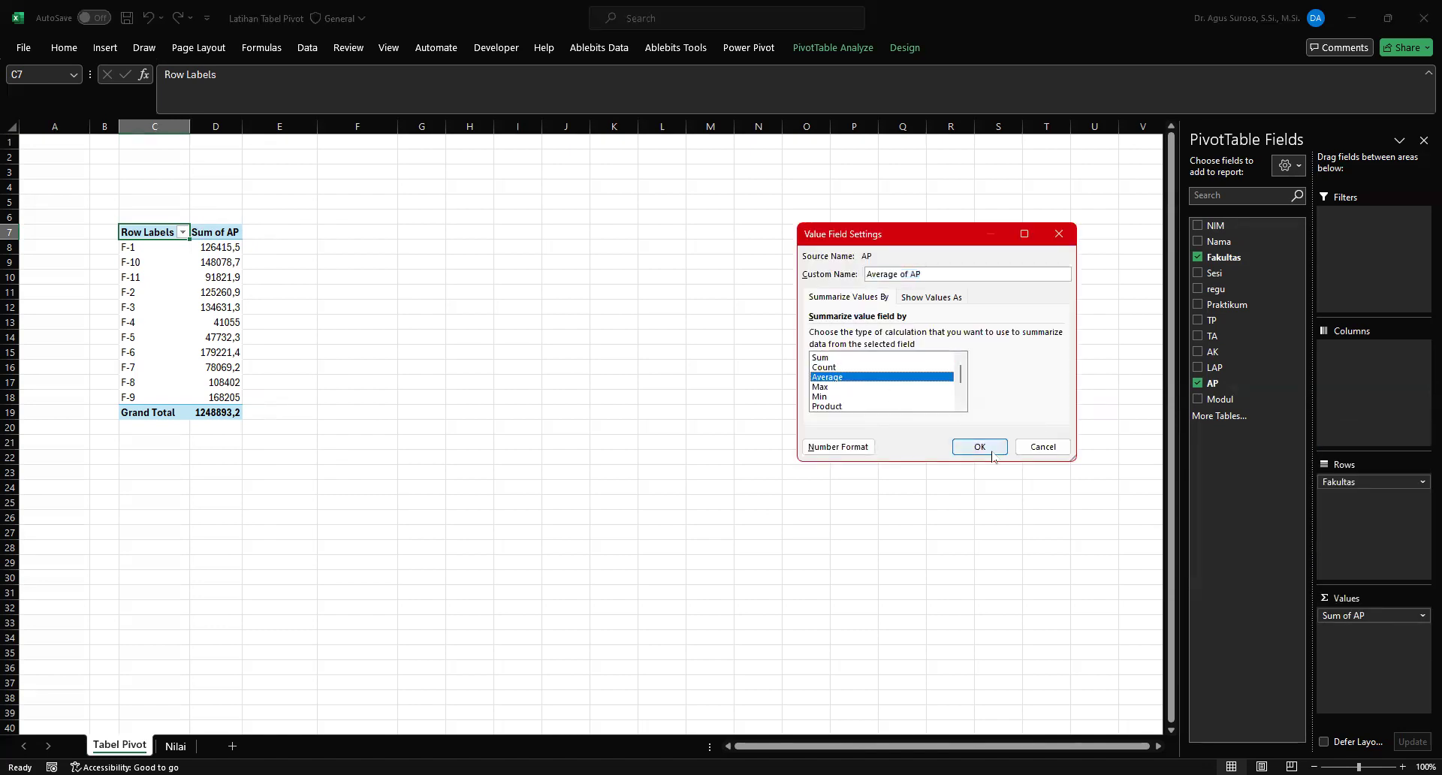
Step: Set the AP value field's custom name to Rata-rata AP and apply the field settings
left_click(950, 272)
key("Home")
key("ctrl+shift+Right")
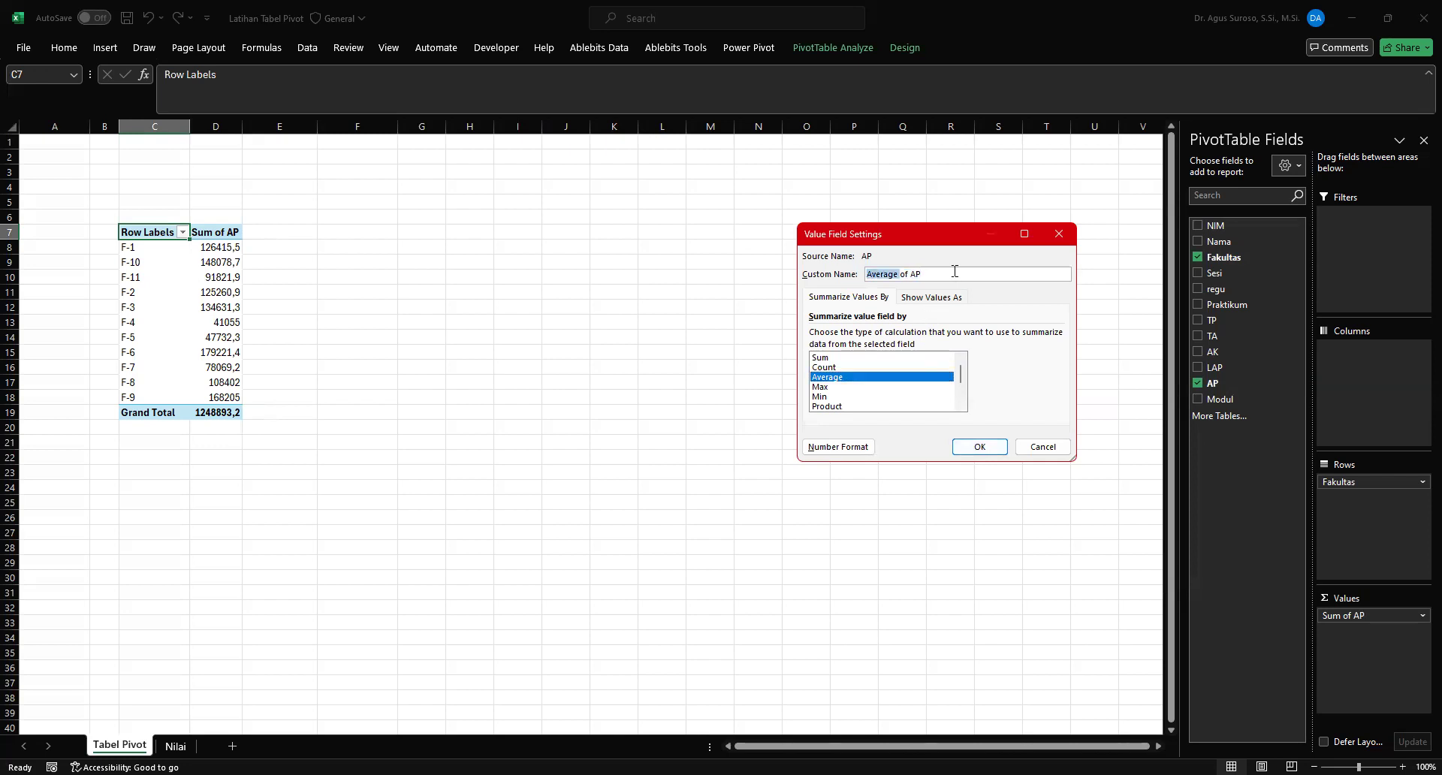
type("Rata-rata")
left_click(980, 446)
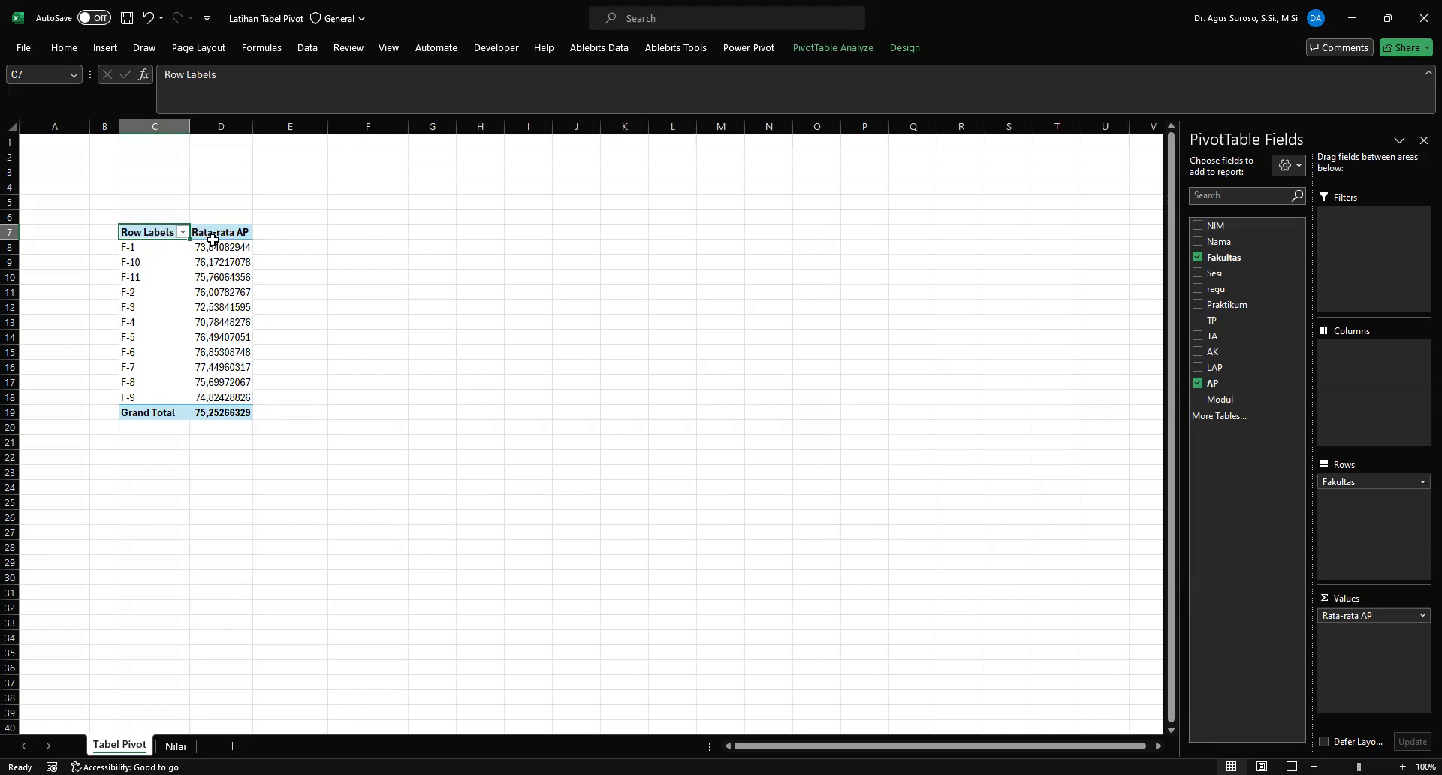
Step: Reduce the AP averages in D8:D19, including the grand total, to two decimal places
left_click_drag(214, 248, 219, 410)
left_click(336, 368)
left_click_drag(224, 247, 239, 412)
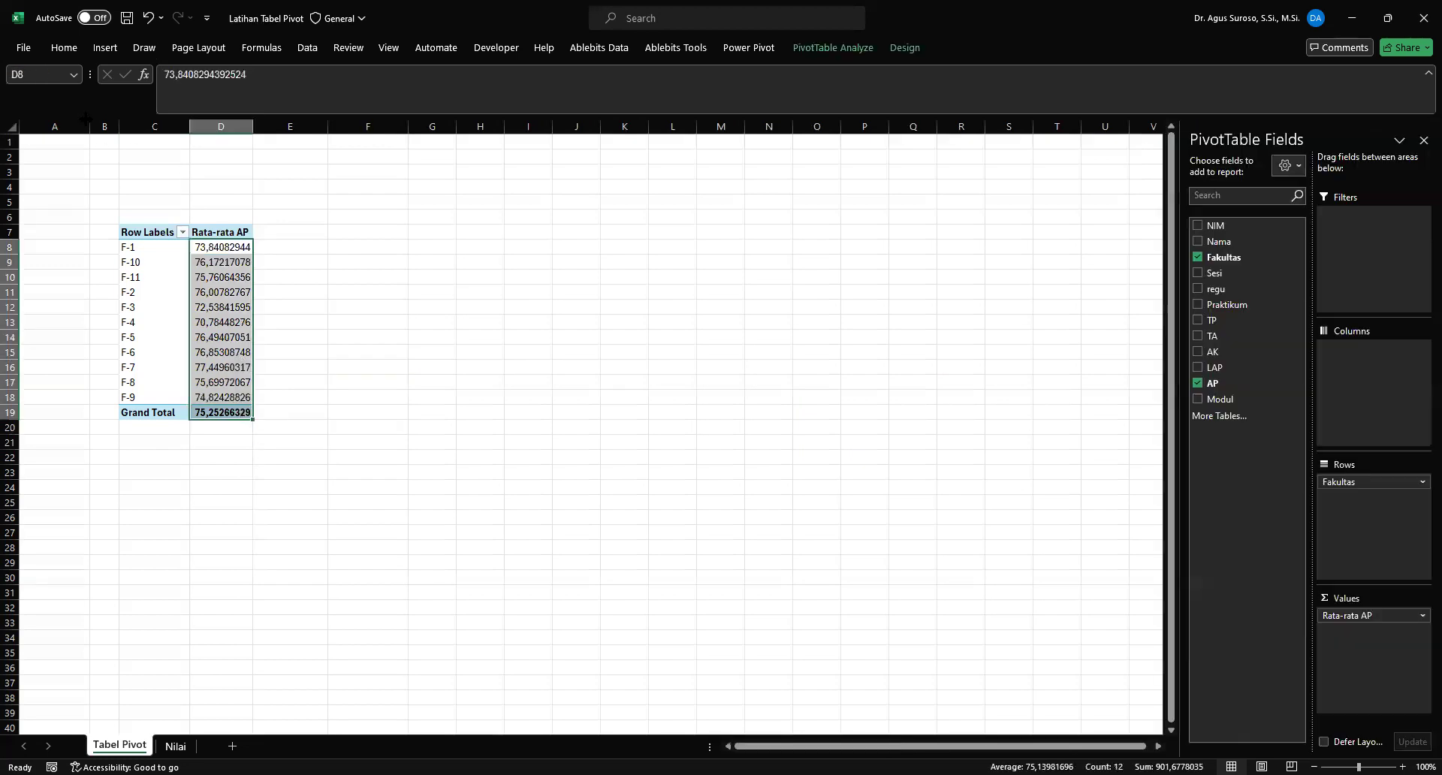
left_click(64, 48)
left_click(639, 100)
left_click(637, 99)
left_click(637, 99)
left_click(637, 100)
left_click(637, 100)
left_click(637, 98)
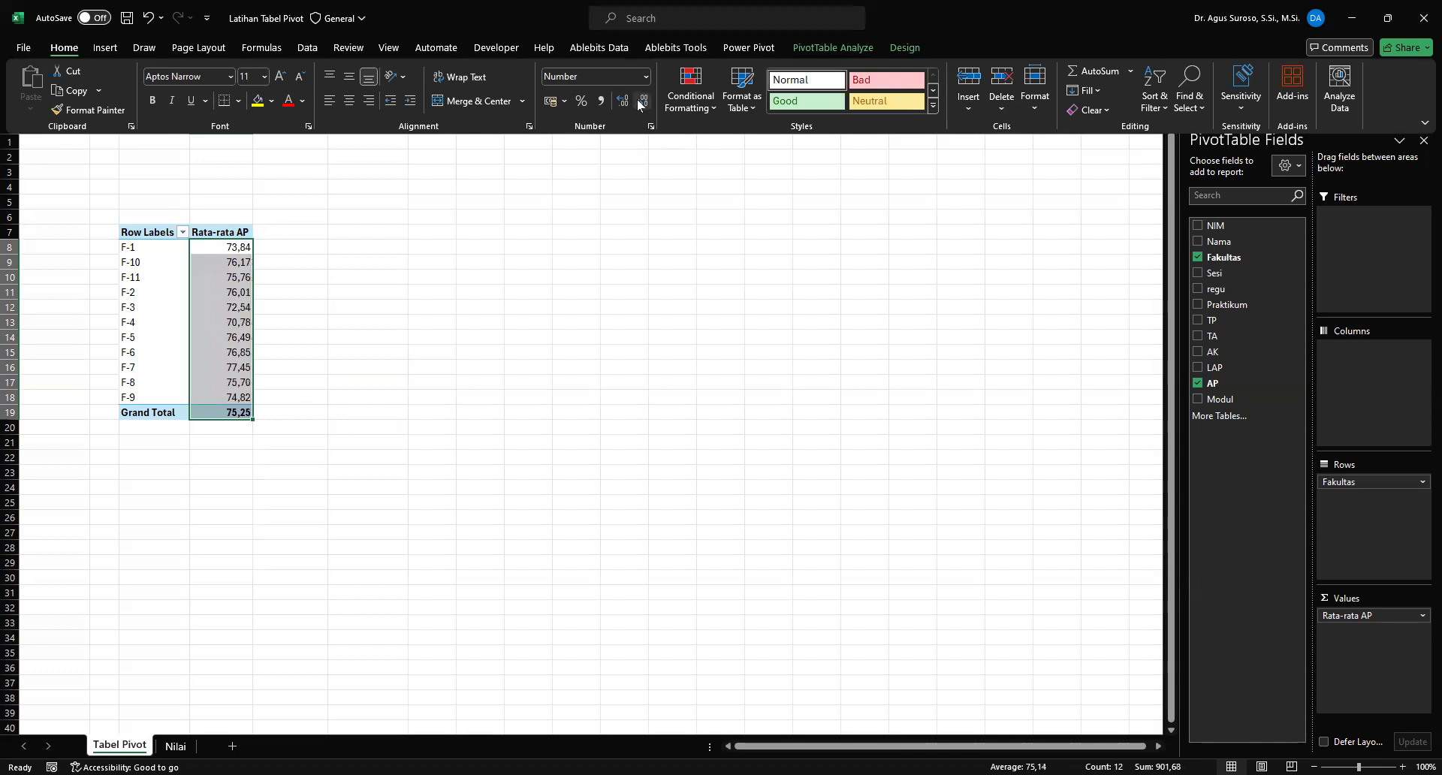
left_click(294, 248)
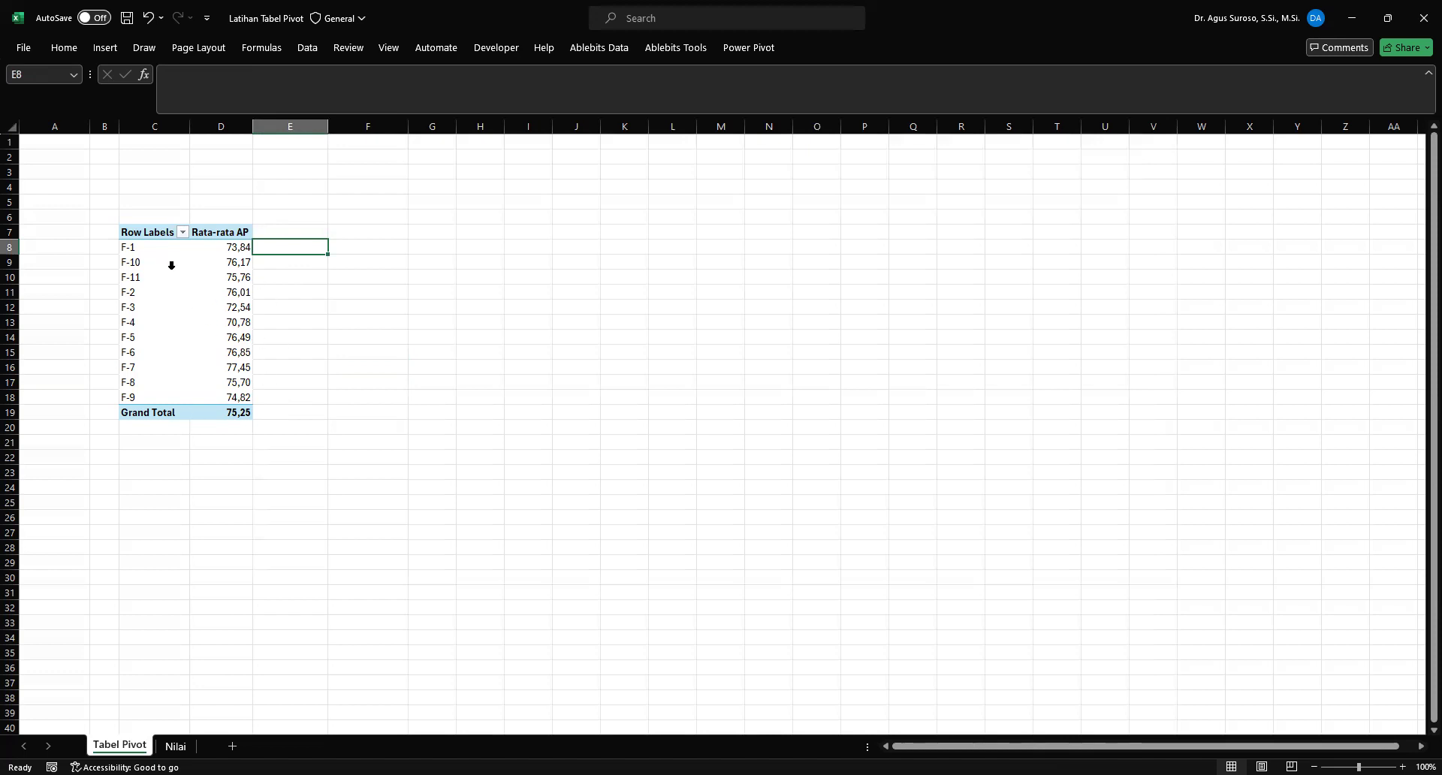
Step: Insert a 2-D clustered column chart of the faculty averages in C8:D18 and place it around columns L to R beside the PivotTable
left_click(125, 246)
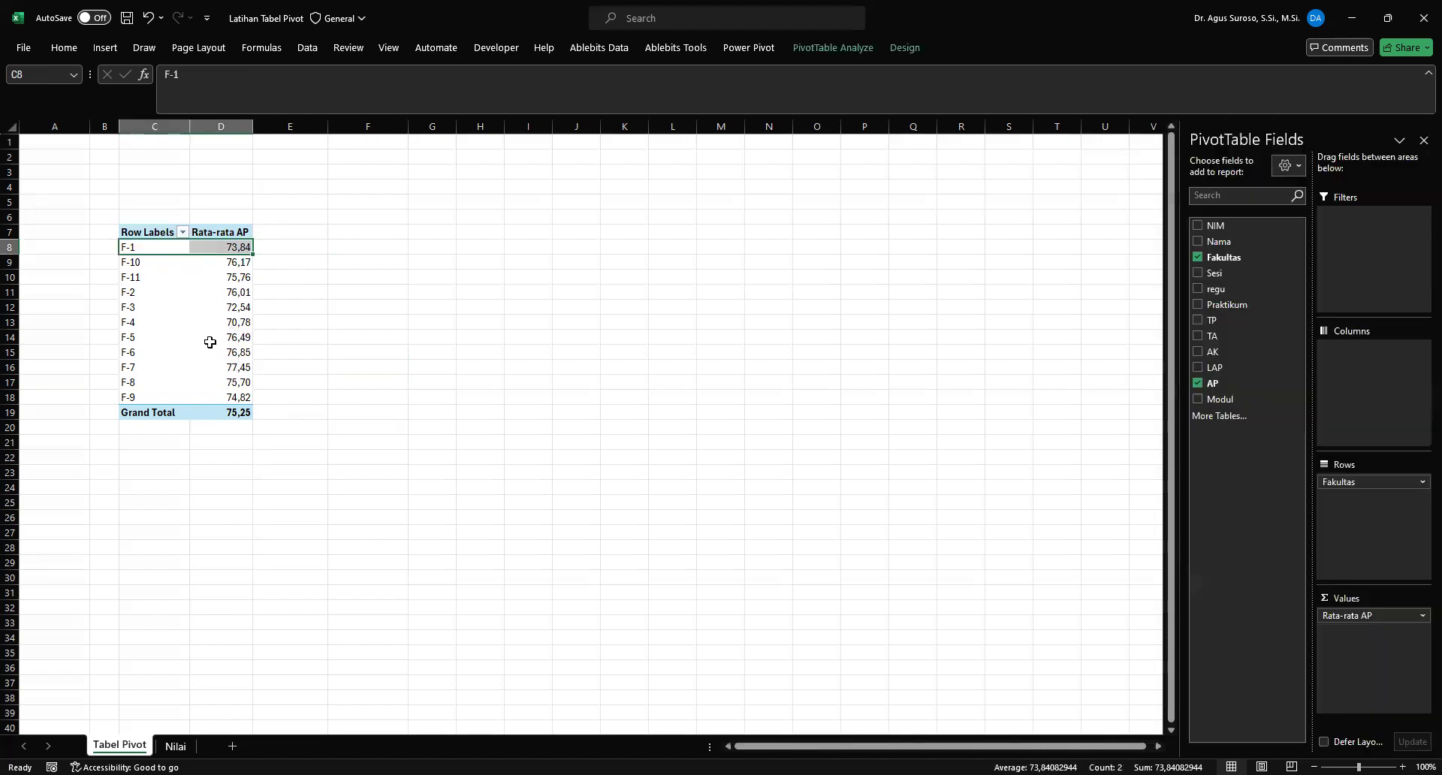
left_click(223, 397, "shift")
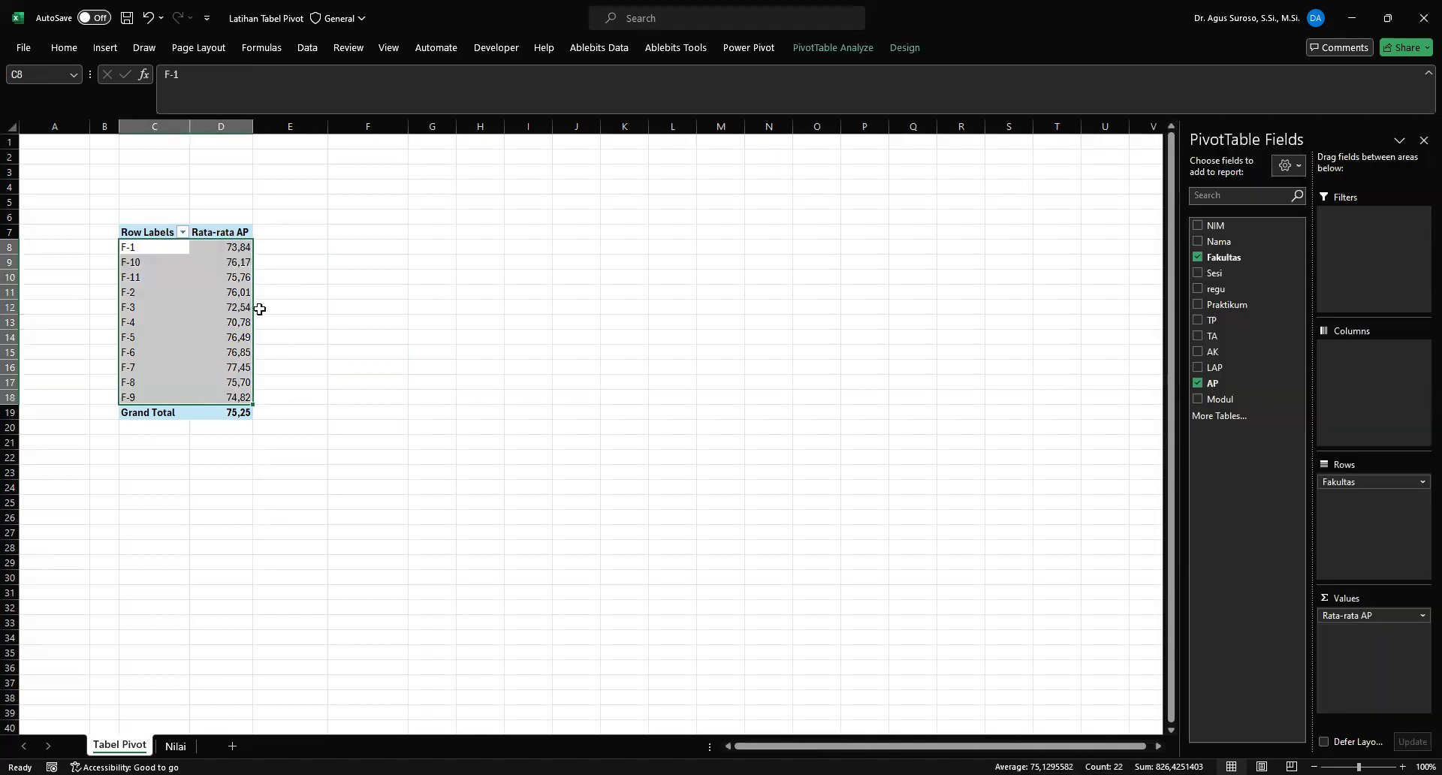
left_click(104, 47)
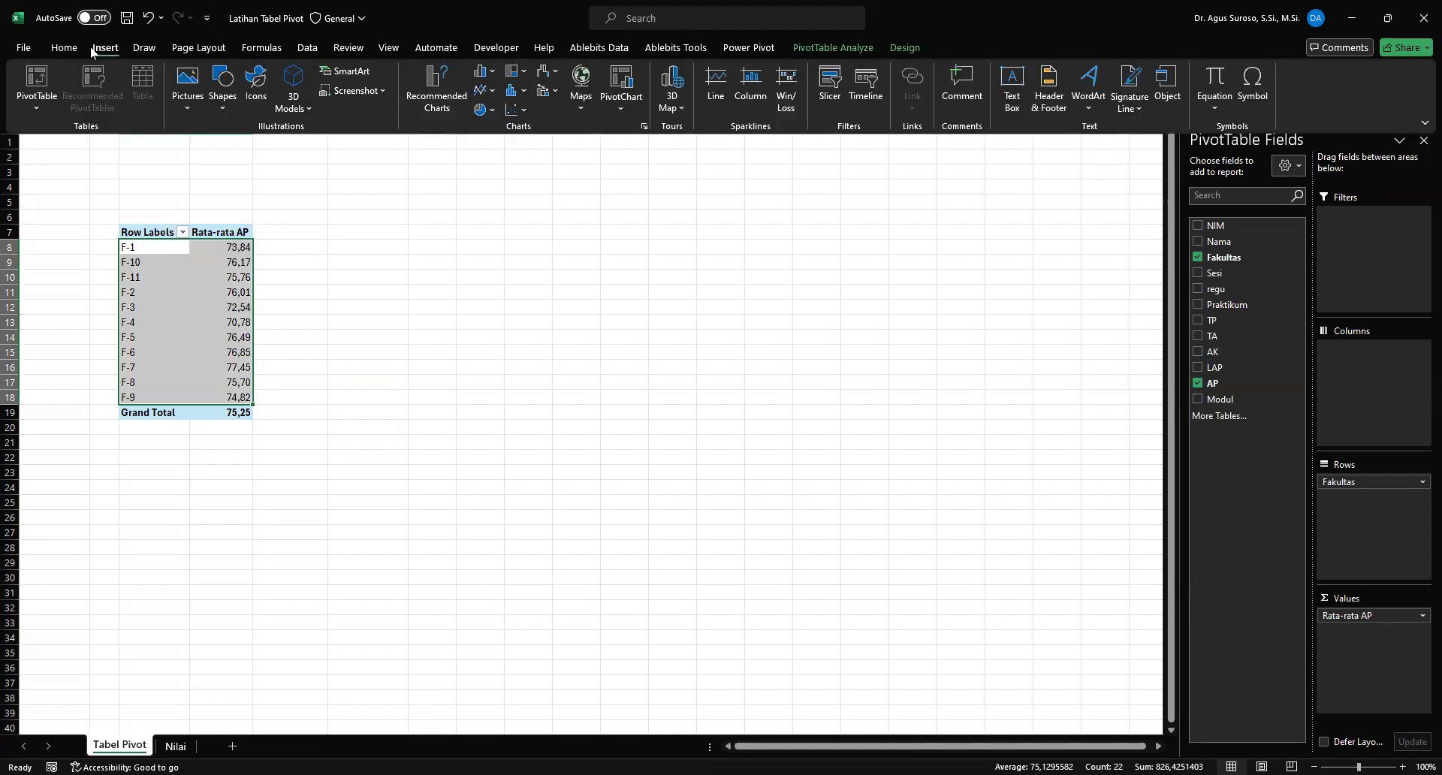
left_click(481, 71)
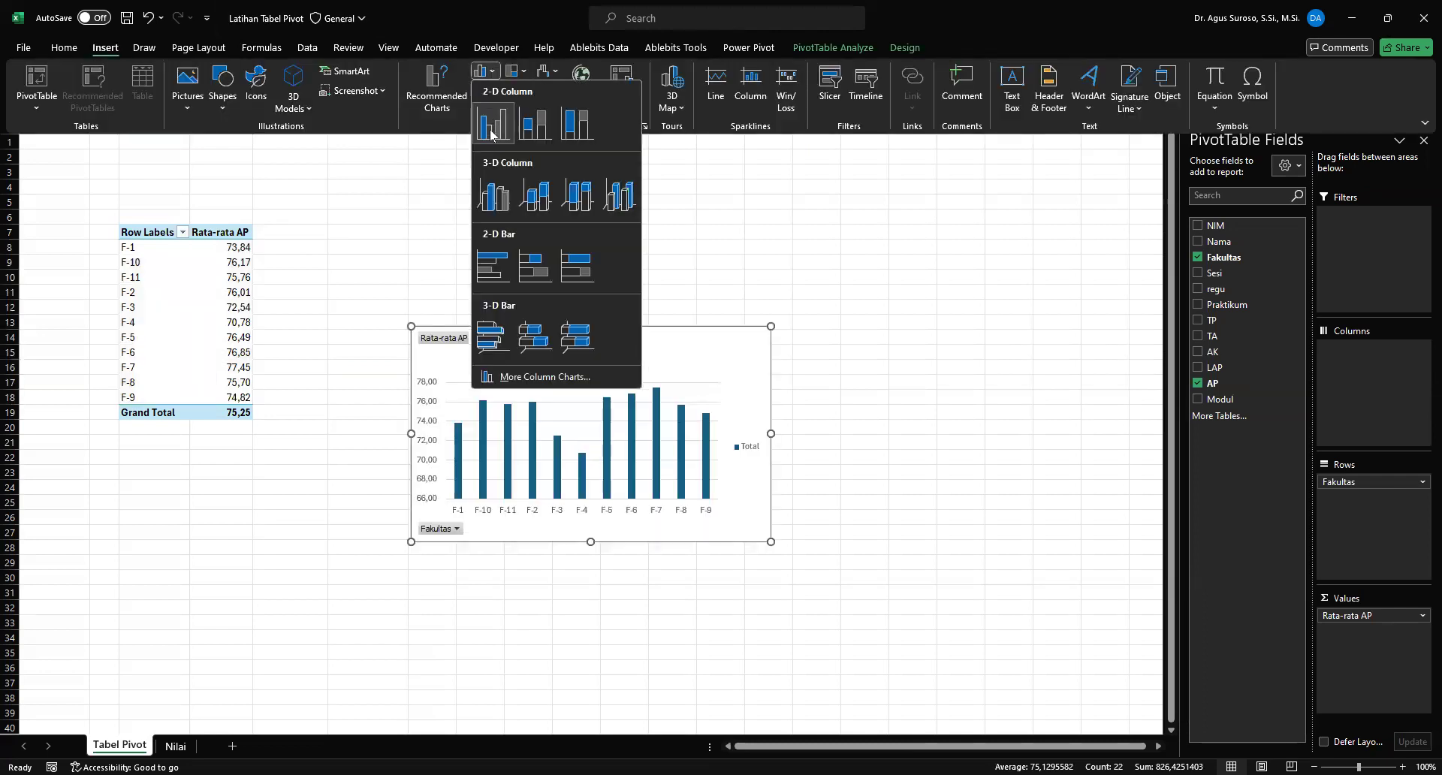
left_click(491, 132)
left_click_drag(612, 336, 843, 227)
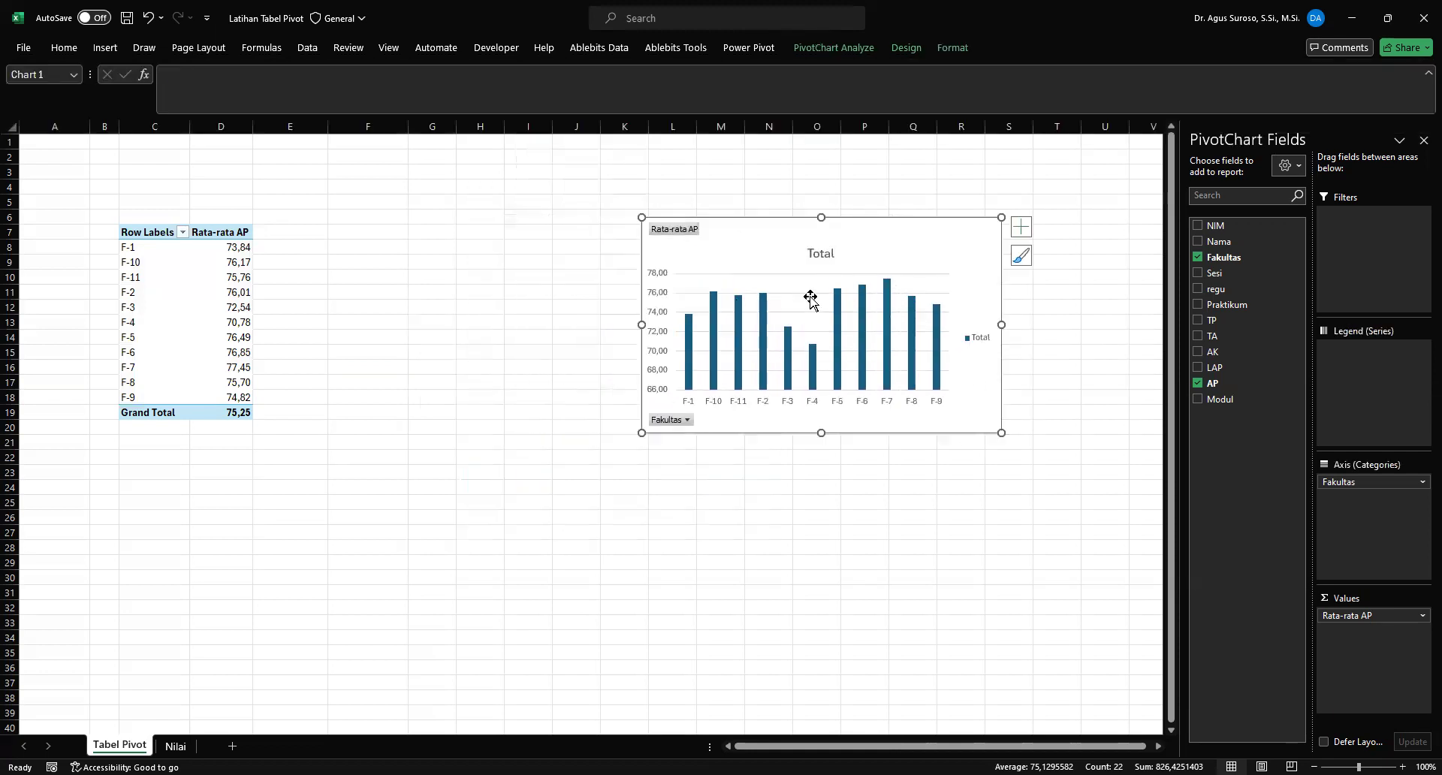
left_click(308, 295)
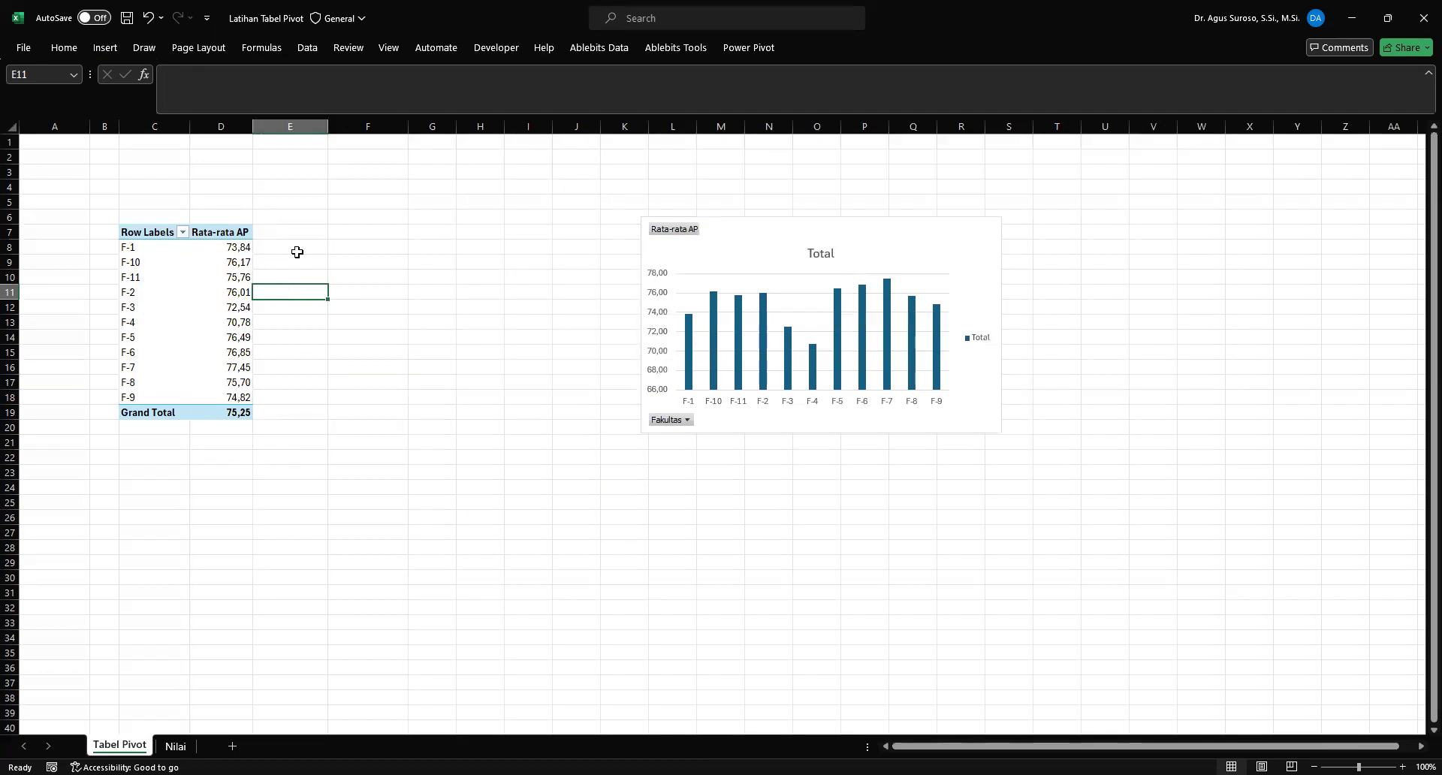
Step: Add the TP, TA, AK and LAP fields to the PivotTable values
left_click(181, 251)
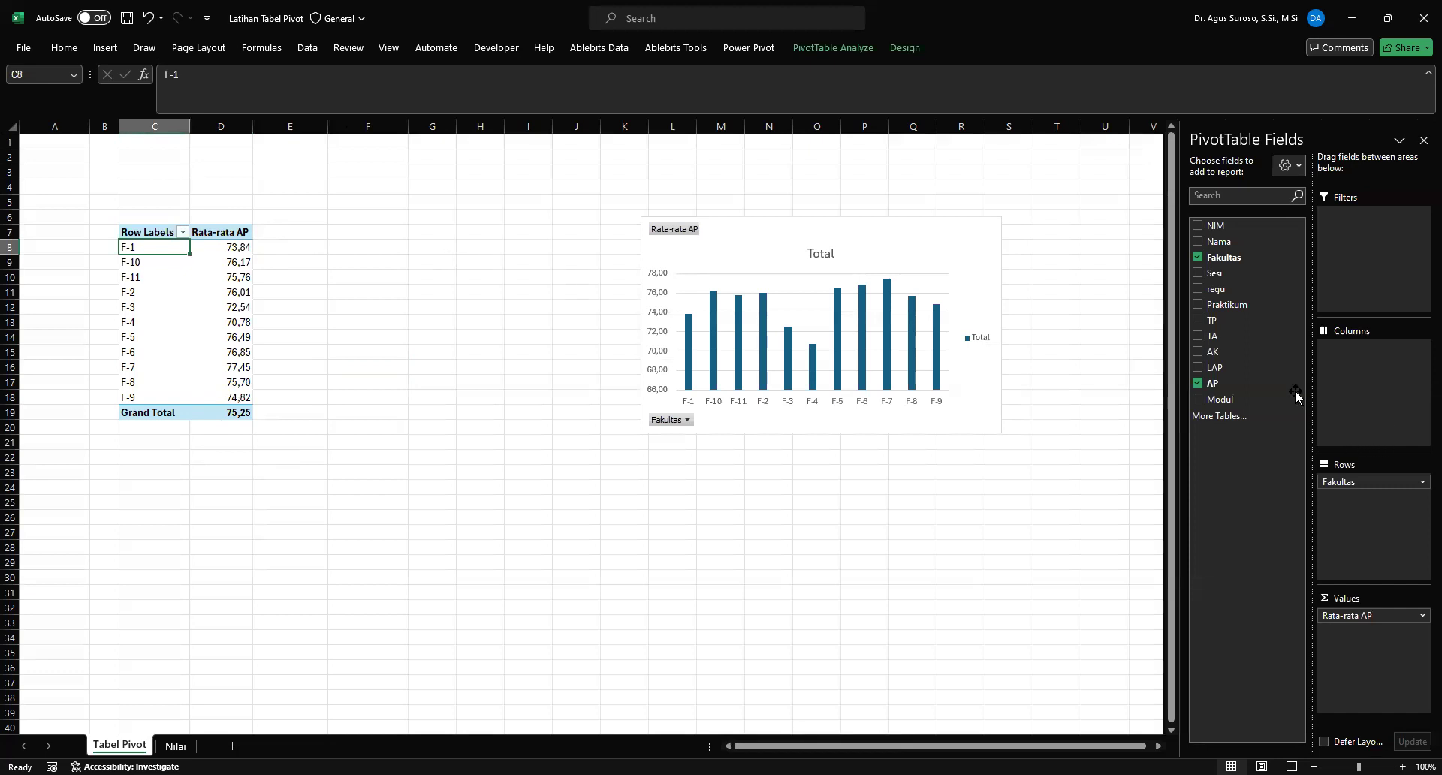
left_click(1198, 320)
left_click(1198, 336)
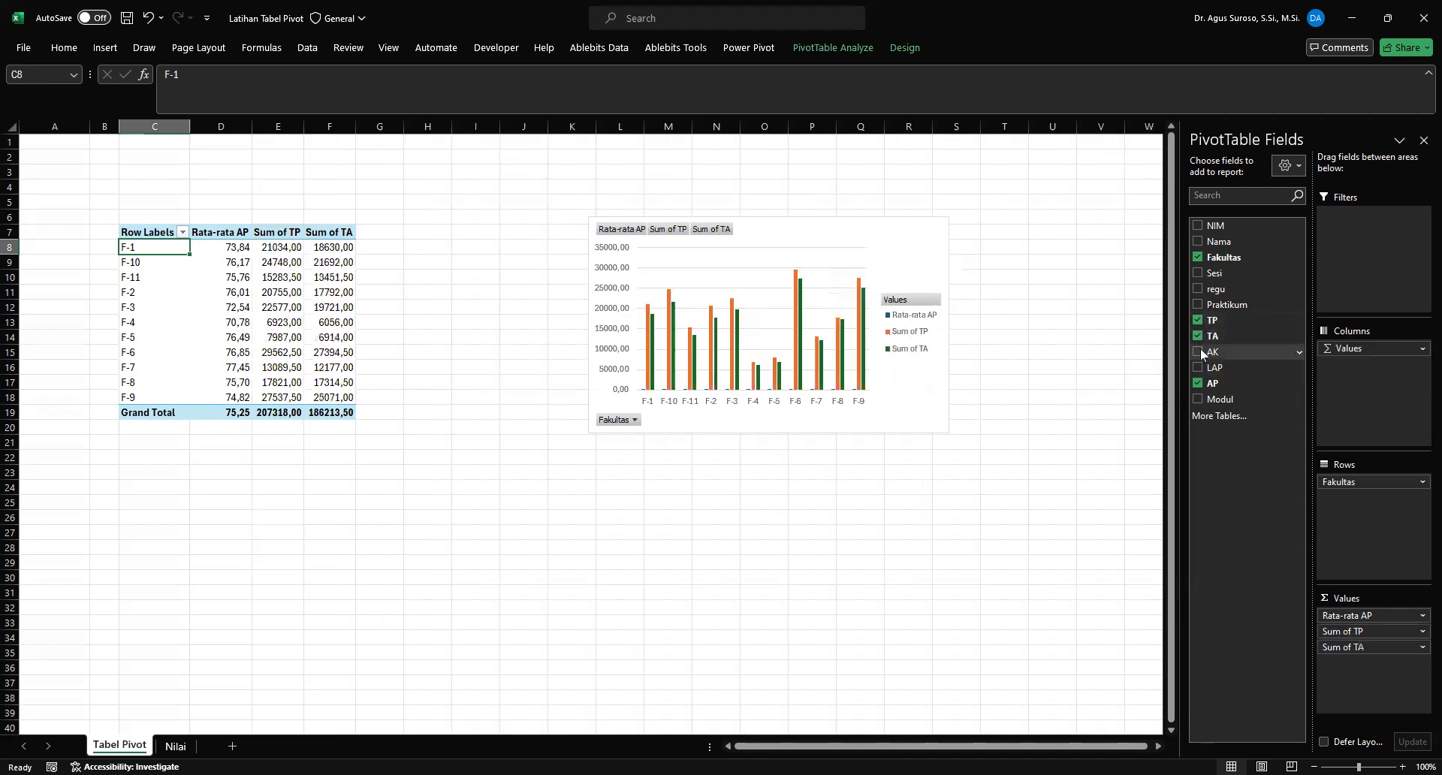
left_click(1198, 352)
left_click(1198, 367)
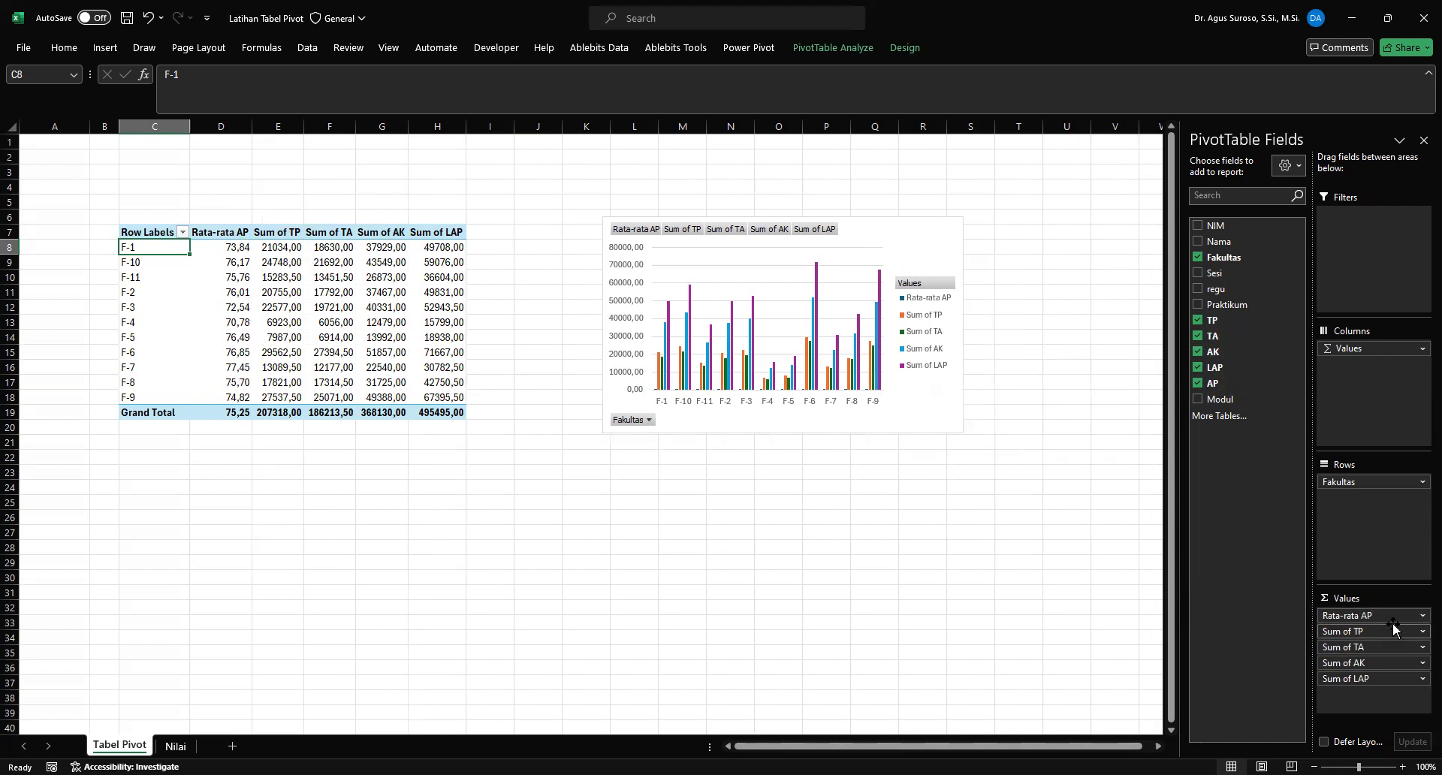
Step: Change the TP value field's calculation from a sum to Average
left_click(1420, 632)
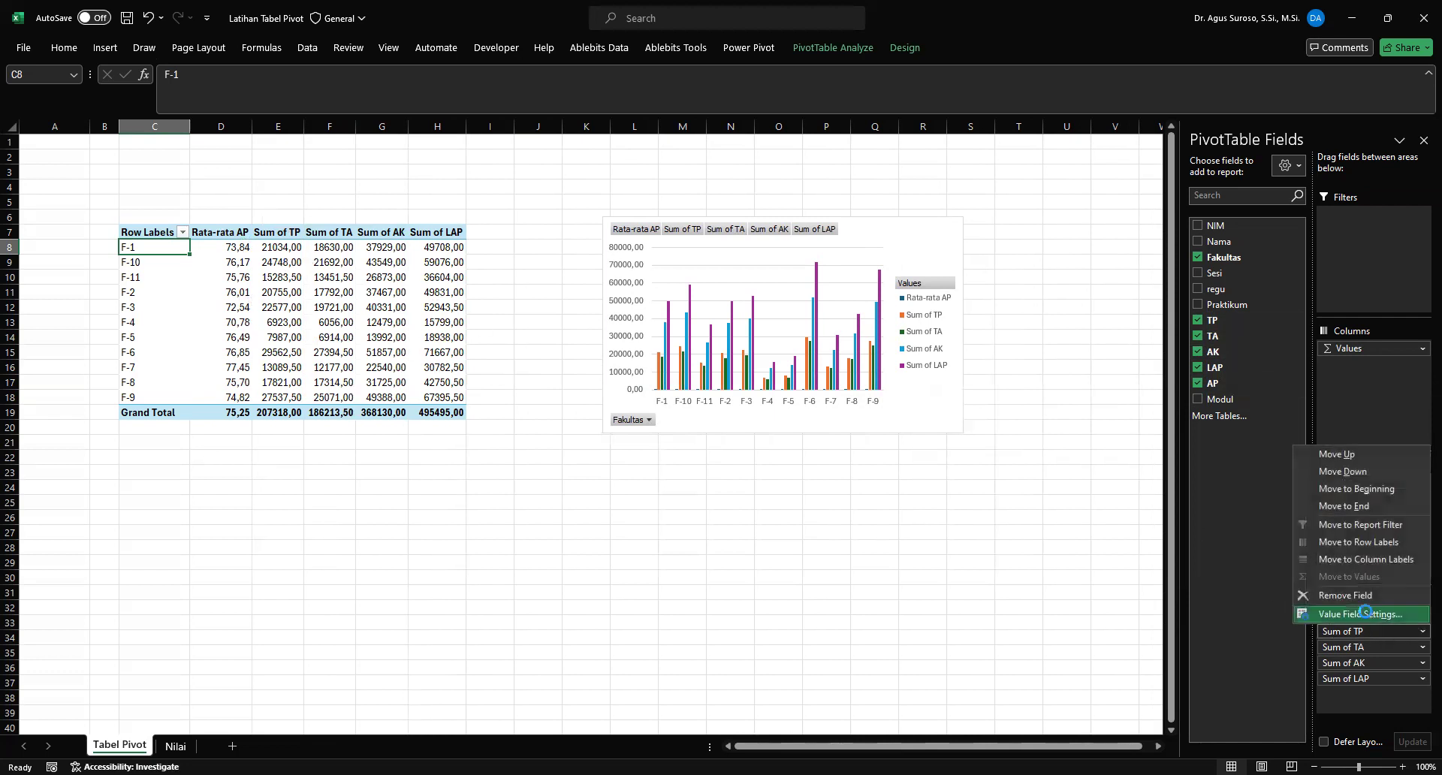
left_click(1365, 612)
left_click(860, 377)
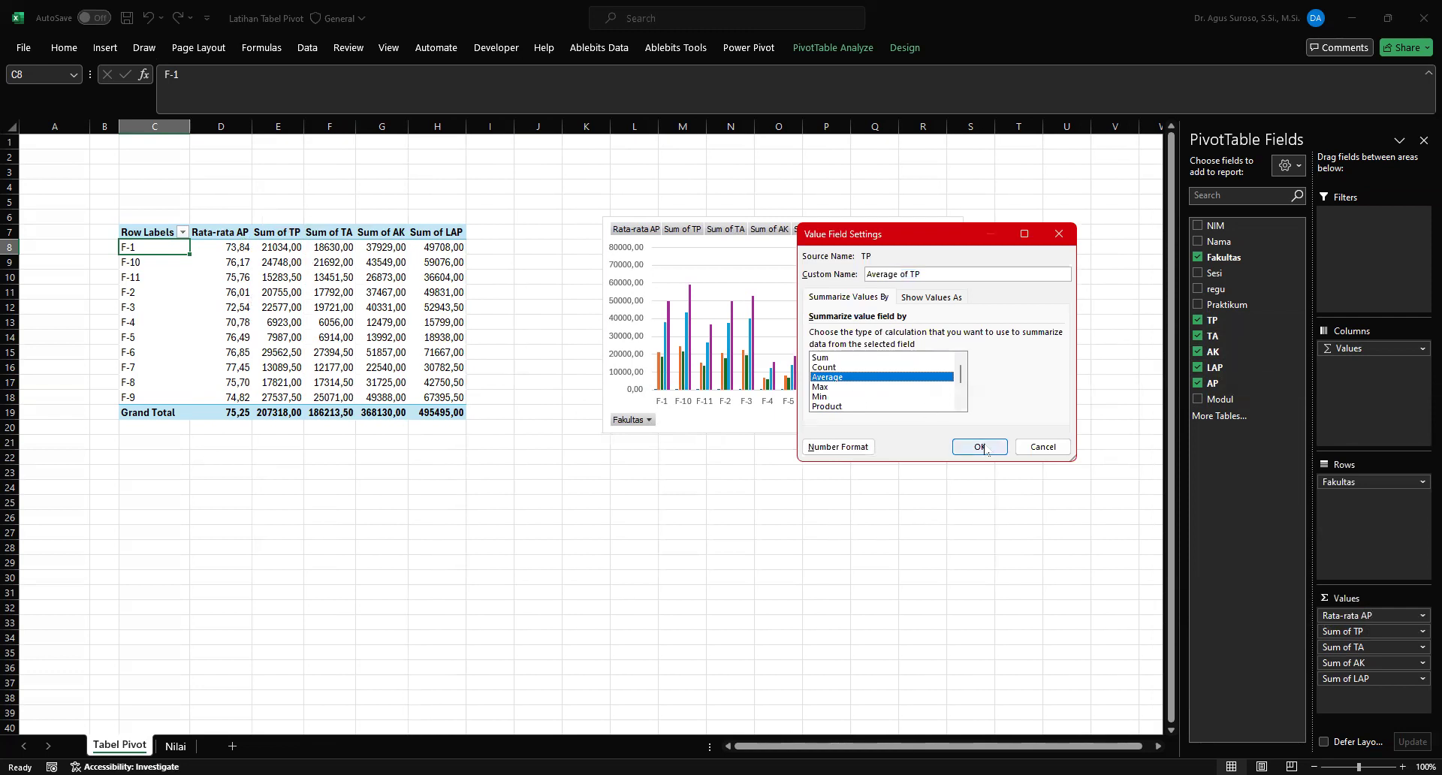
left_click(979, 447)
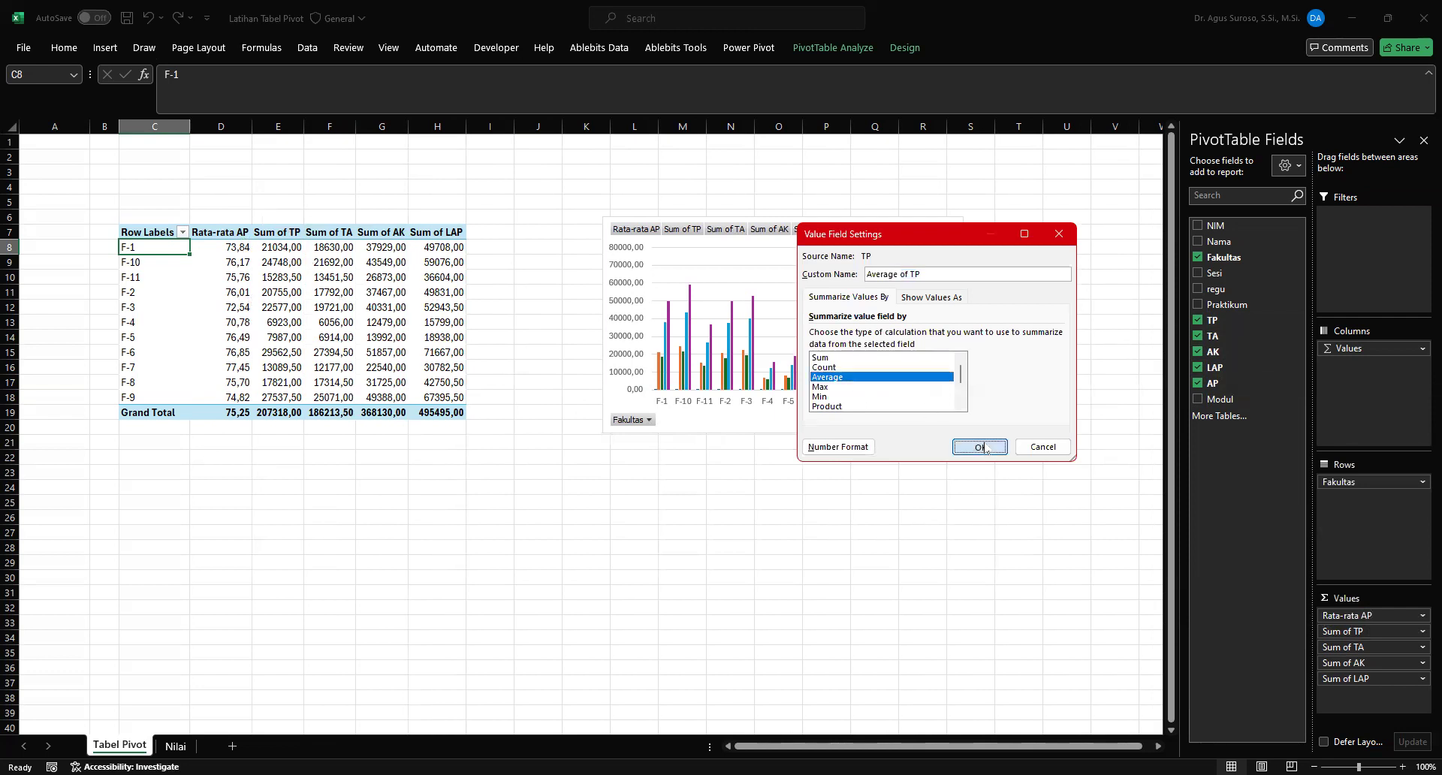
Step: Summarise the TA value field by Average and set its custom name to Rata-rata TA
left_click(1421, 648)
left_click(1388, 637)
left_click(860, 377)
left_click_drag(901, 272, 851, 270)
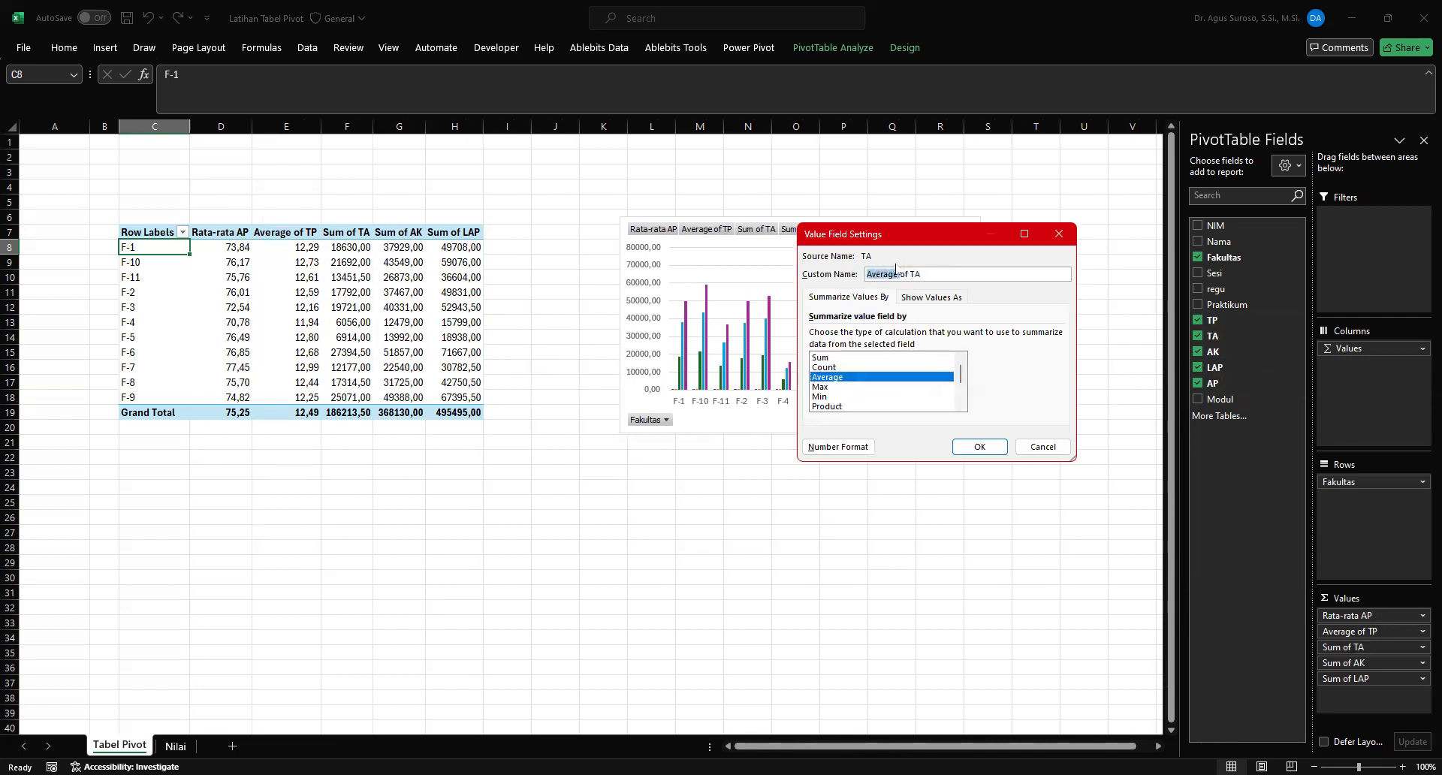
key("Delete")
key("Delete")
key("Delete")
key("Delete")
key("Delete")
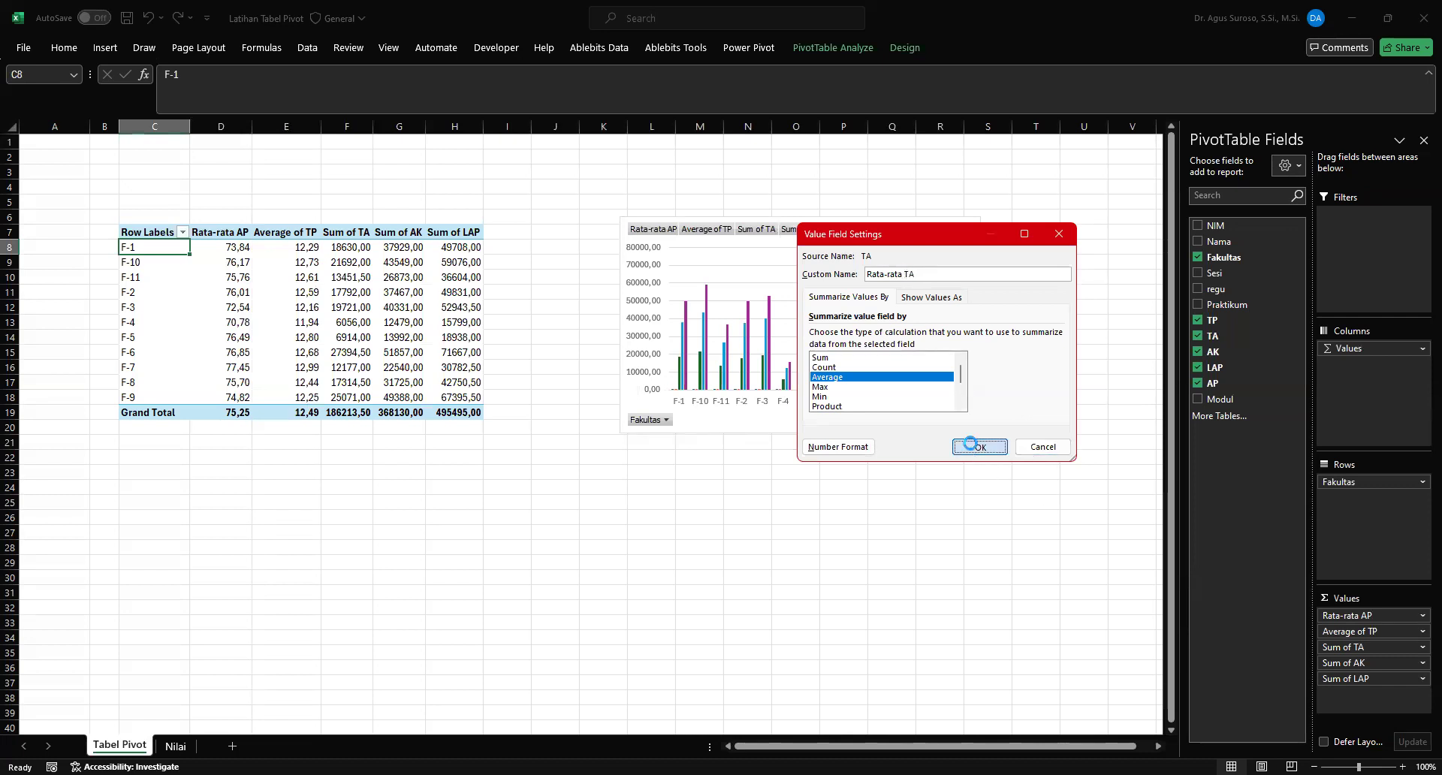
Step: Apply the Average settings to the TA value field and rename the TP average header in E7 to Rata-rata TP
left_click(979, 446)
left_click(805, 456)
left_click(279, 233)
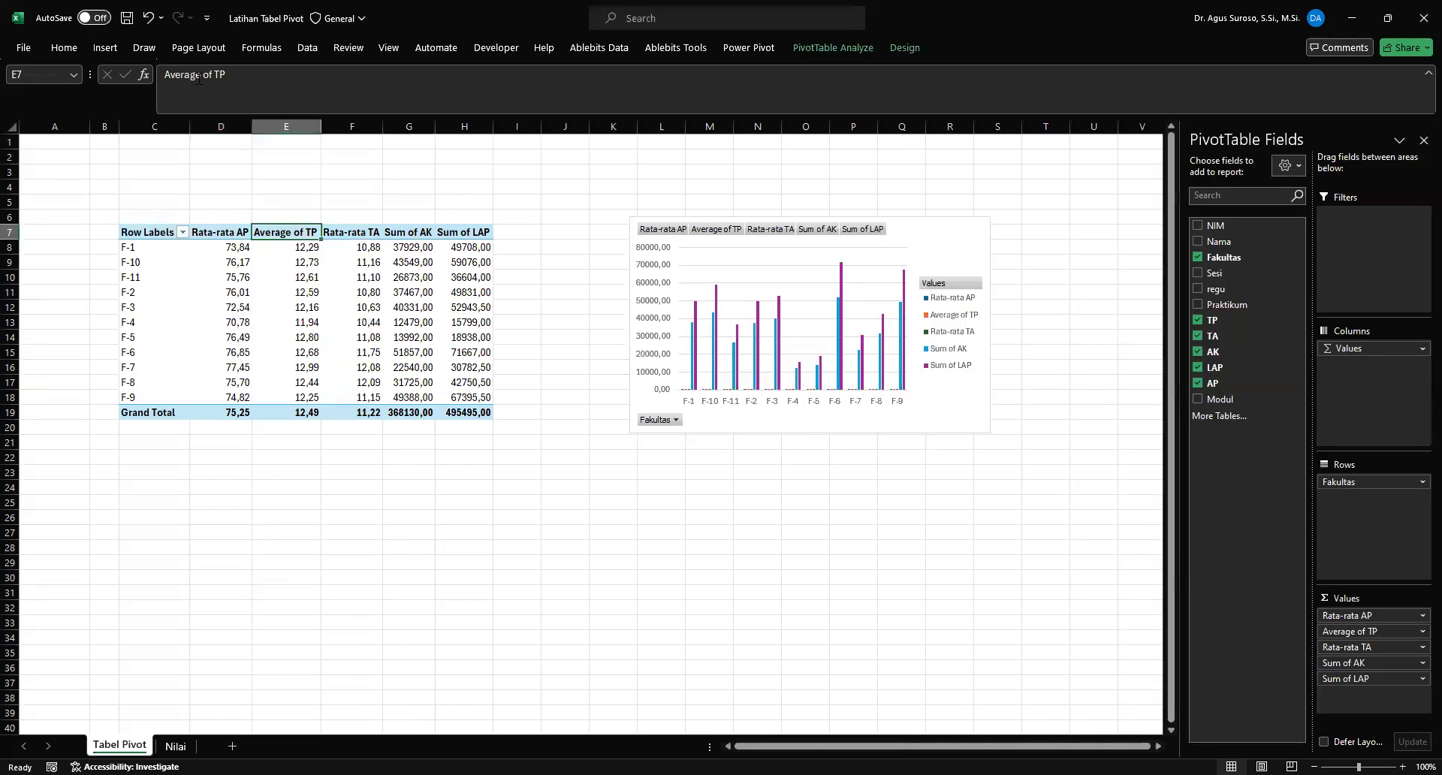
left_click_drag(210, 75, 119, 72)
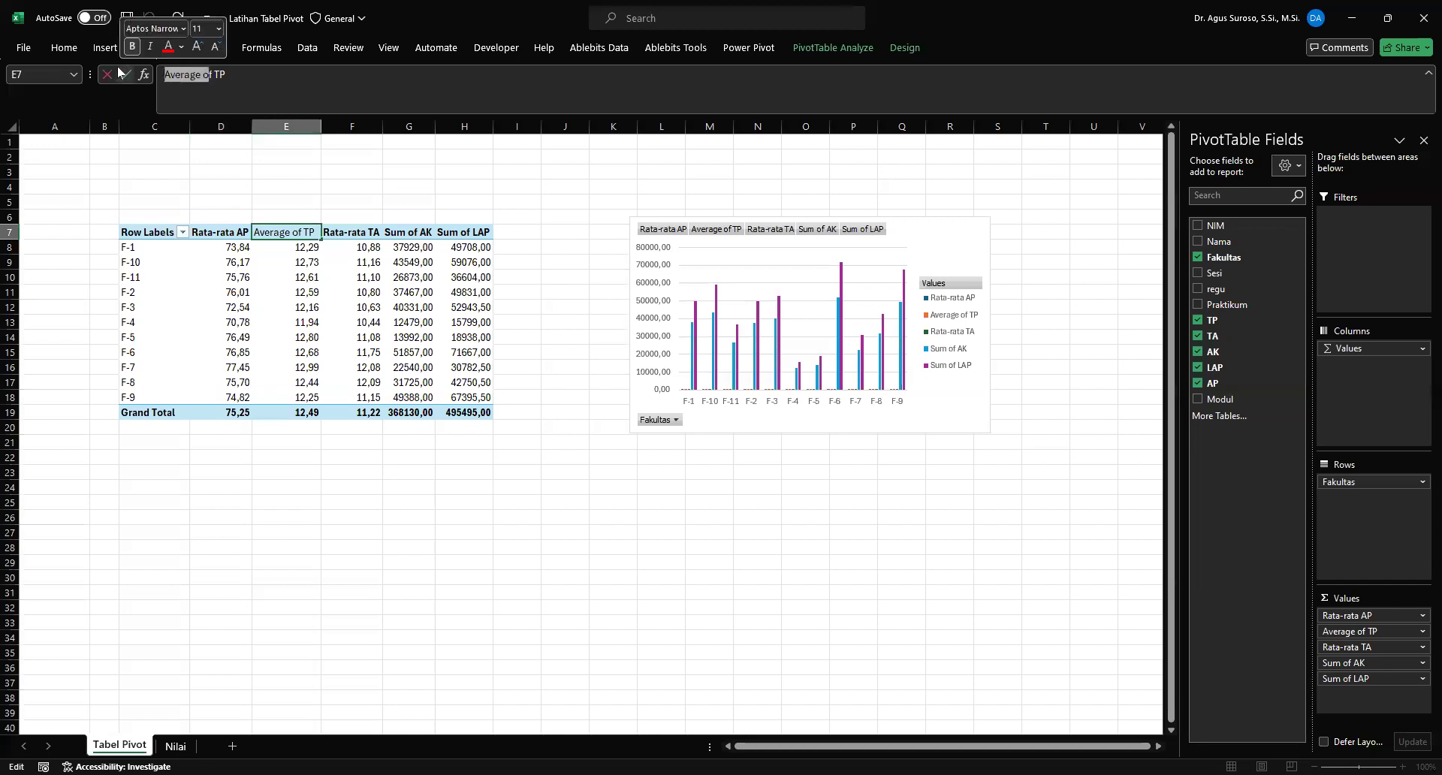
type("Rata-rata")
key("Return")
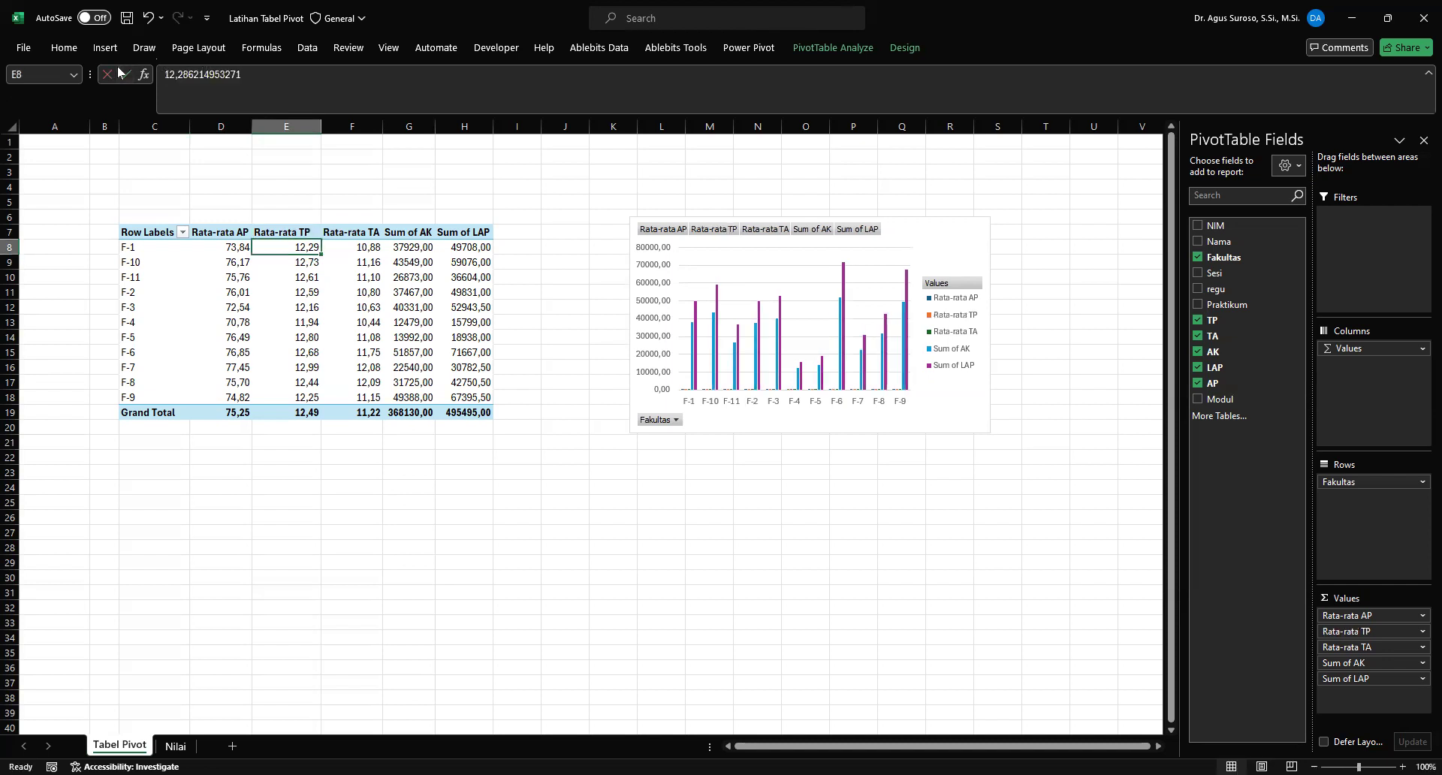
Step: Summarise the AK value field by Average and set its custom name to Rata-rata AK
left_click(1400, 678)
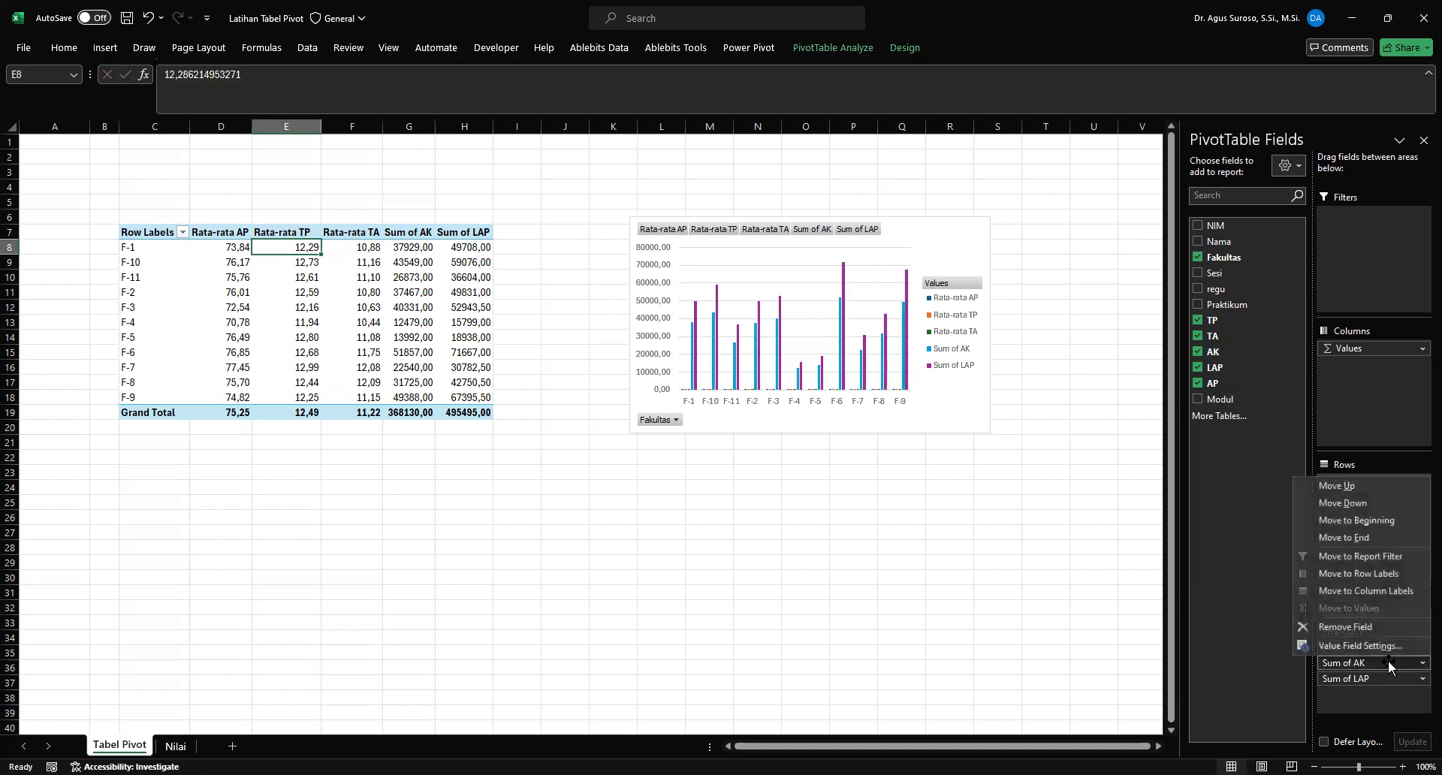
left_click(1348, 647)
left_click(840, 377)
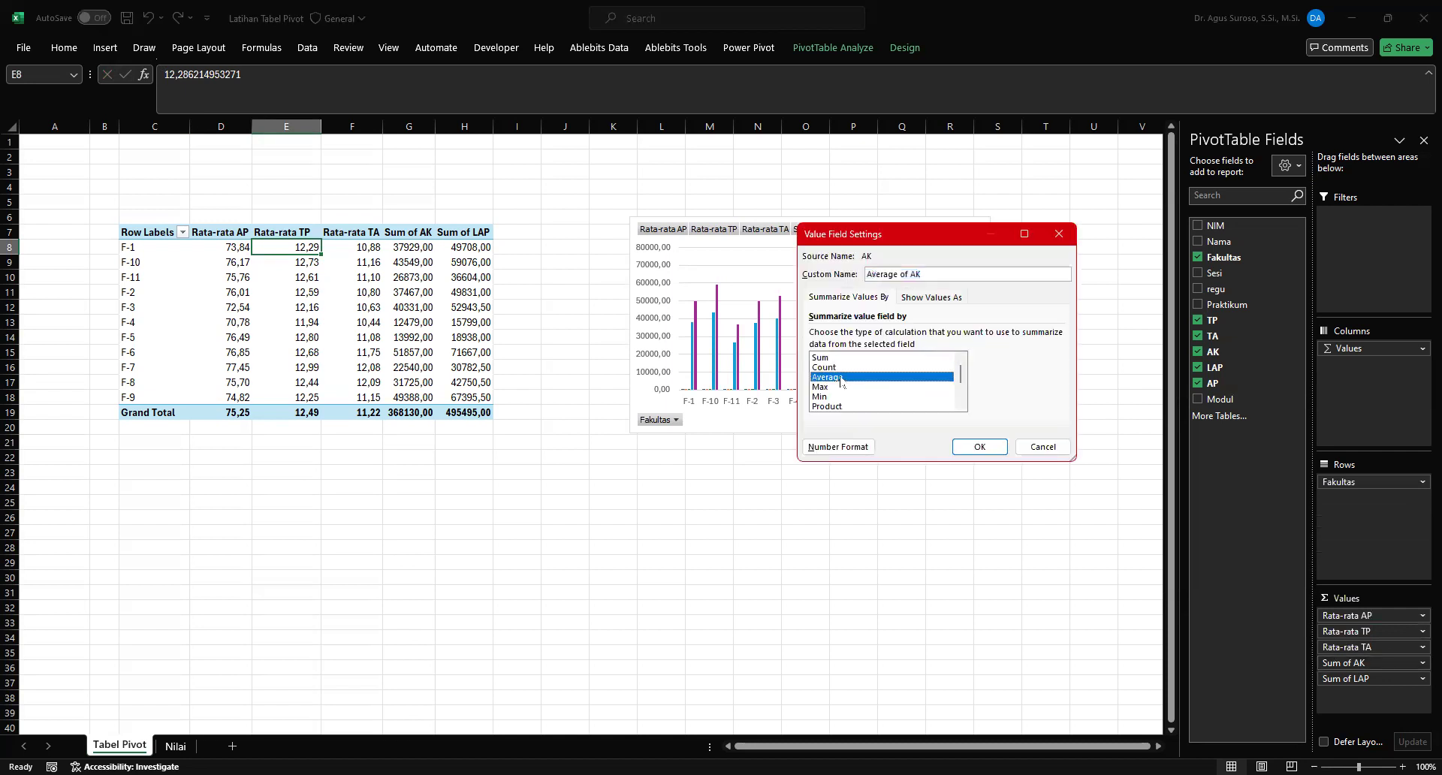
left_click_drag(905, 276, 829, 275)
type("Rata-rata")
key("Home")
key("shift+Right")
key("shift+Right")
key("shift+Right")
key("shift+Right")
key("shift+Right")
key("shift+Right")
key("shift+Right")
key("shift+Right")
key("shift+Right")
key("shift+Right")
key("ctrl+c")
left_click(984, 447)
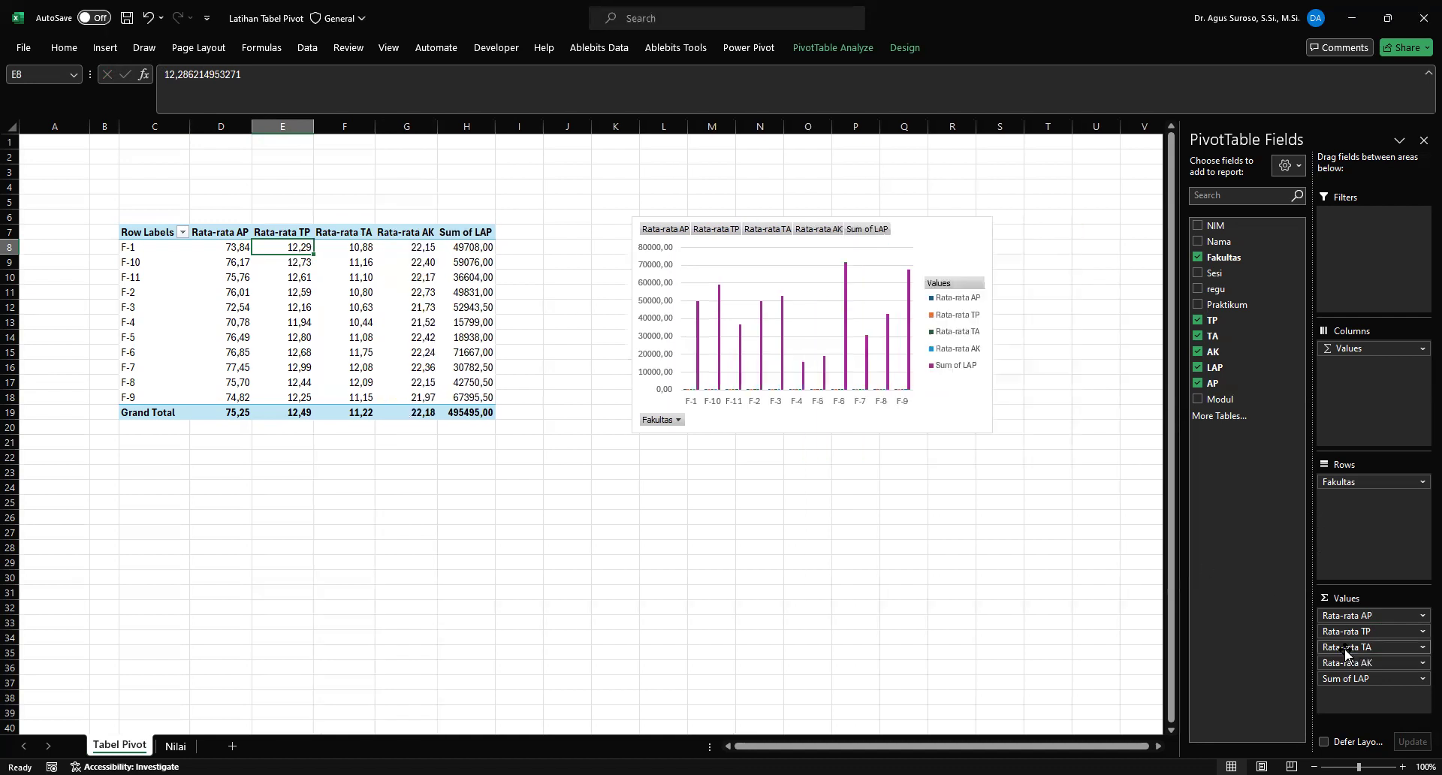
Step: Replace the Sum of prefix in the LAP value field's custom name with Rata-rata
left_click(1371, 679)
left_click(1324, 659)
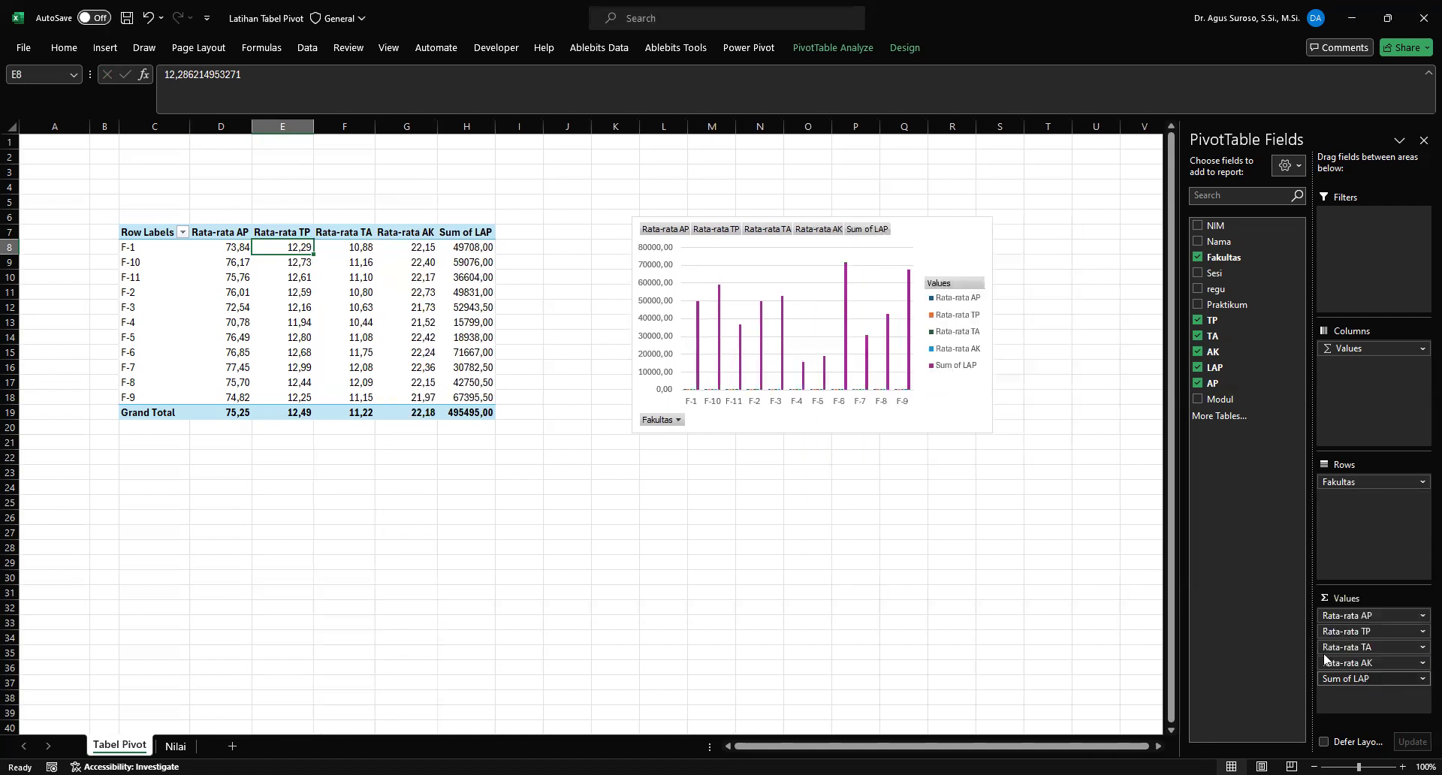
left_click(891, 275)
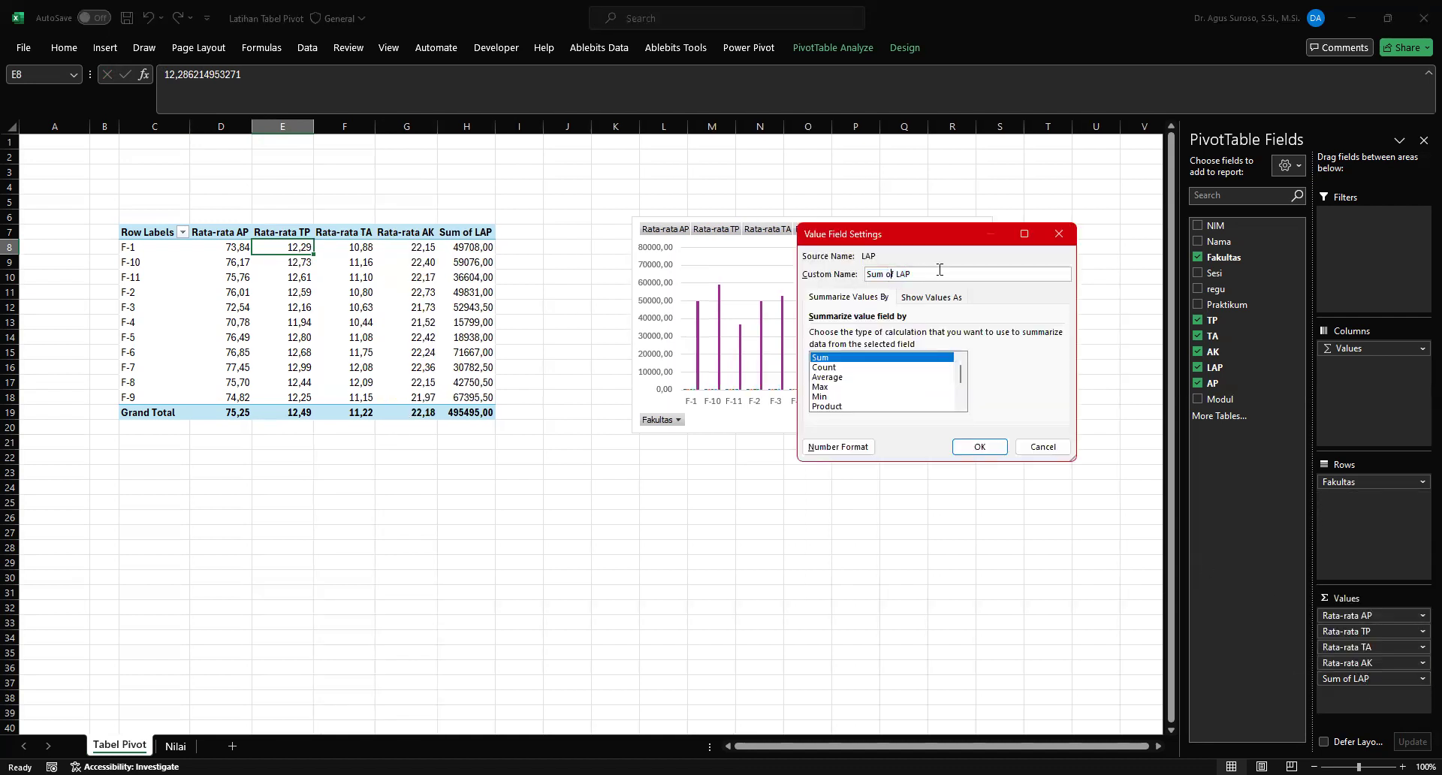
key("BackSpace")
key("BackSpace")
key("BackSpace")
key("BackSpace")
key("BackSpace")
key("BackSpace")
key("BackSpace")
key("ctrl+v")
key("Return")
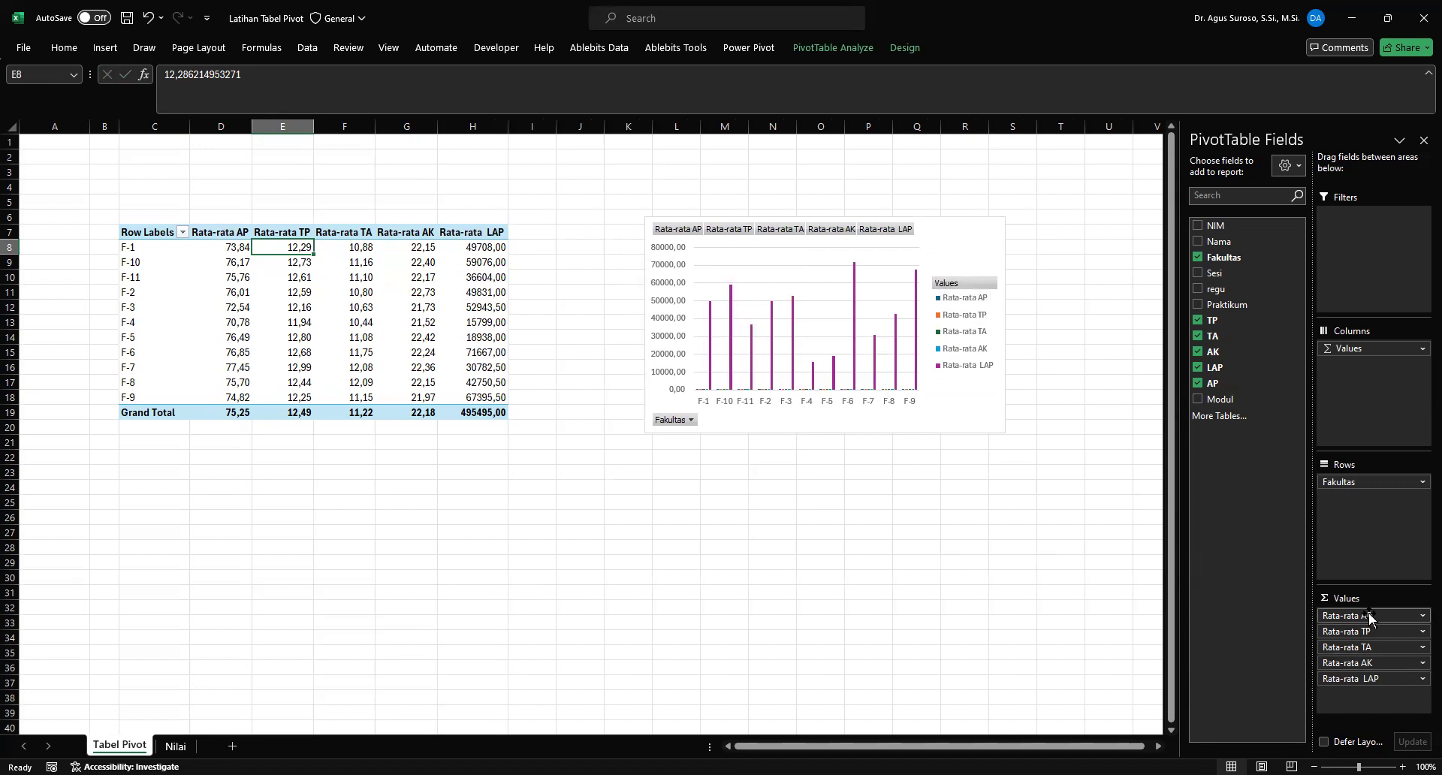
Step: Move Rata-rata AP to the end of the PivotTable values and summarise the LAP value field by Average
left_click_drag(1369, 617, 1347, 689)
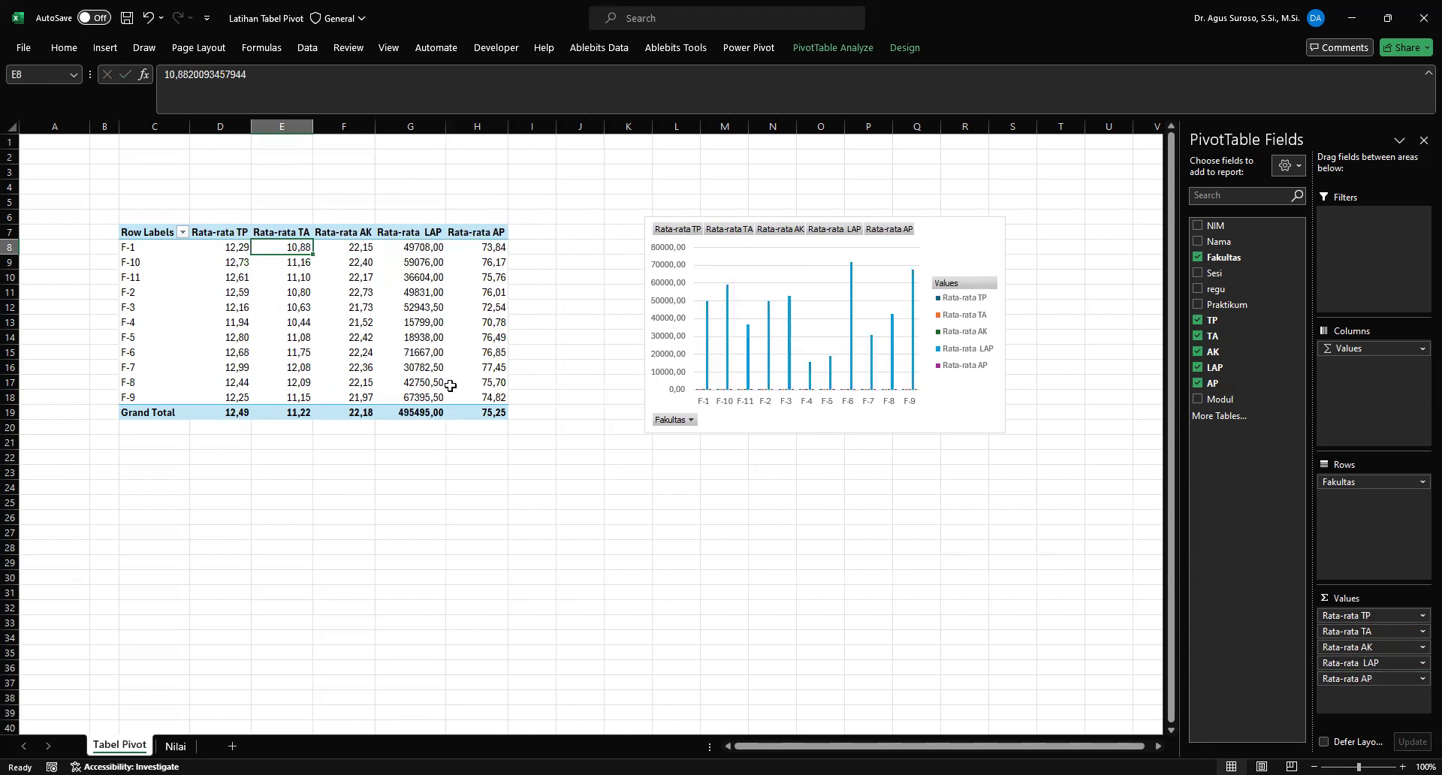
left_click(408, 238)
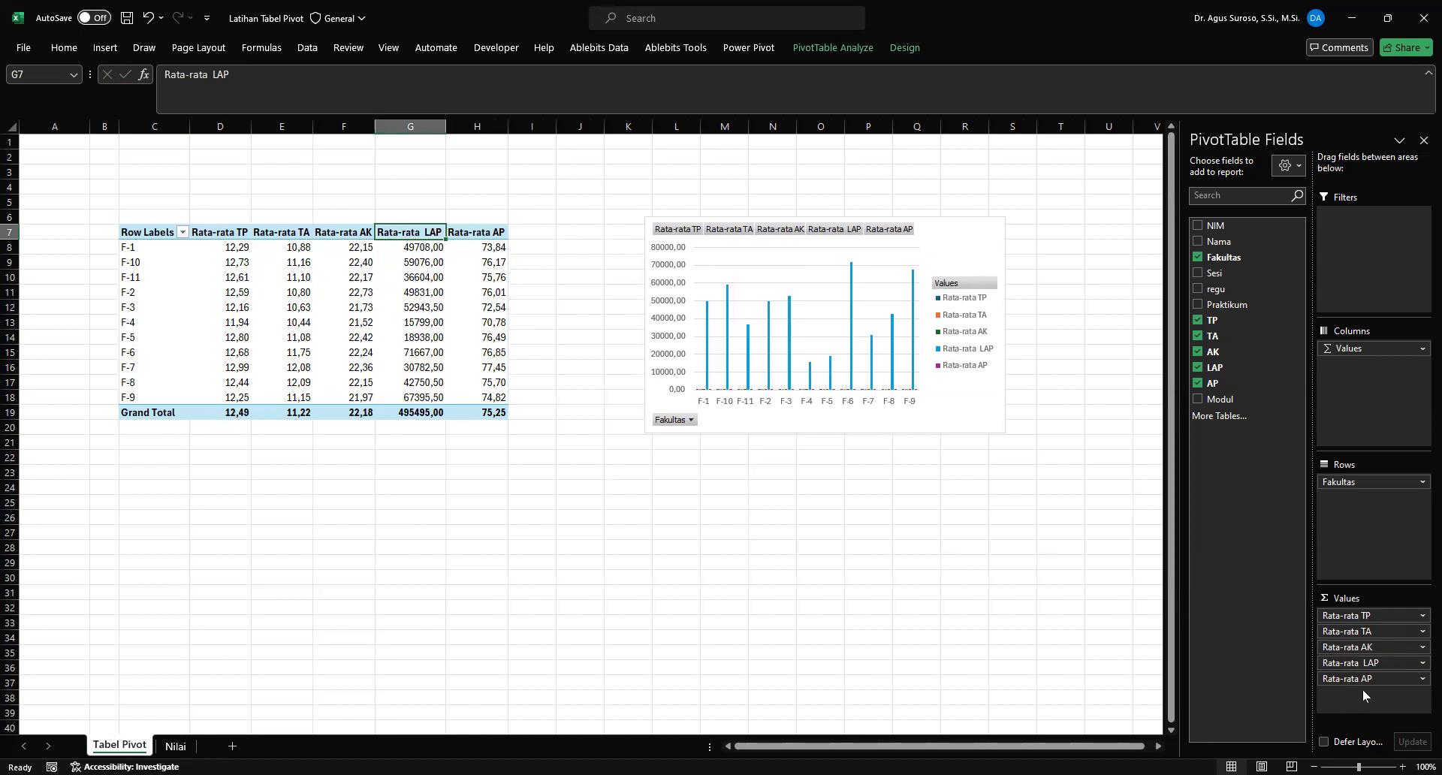
left_click(1421, 662)
left_click(1384, 649)
left_click(835, 378)
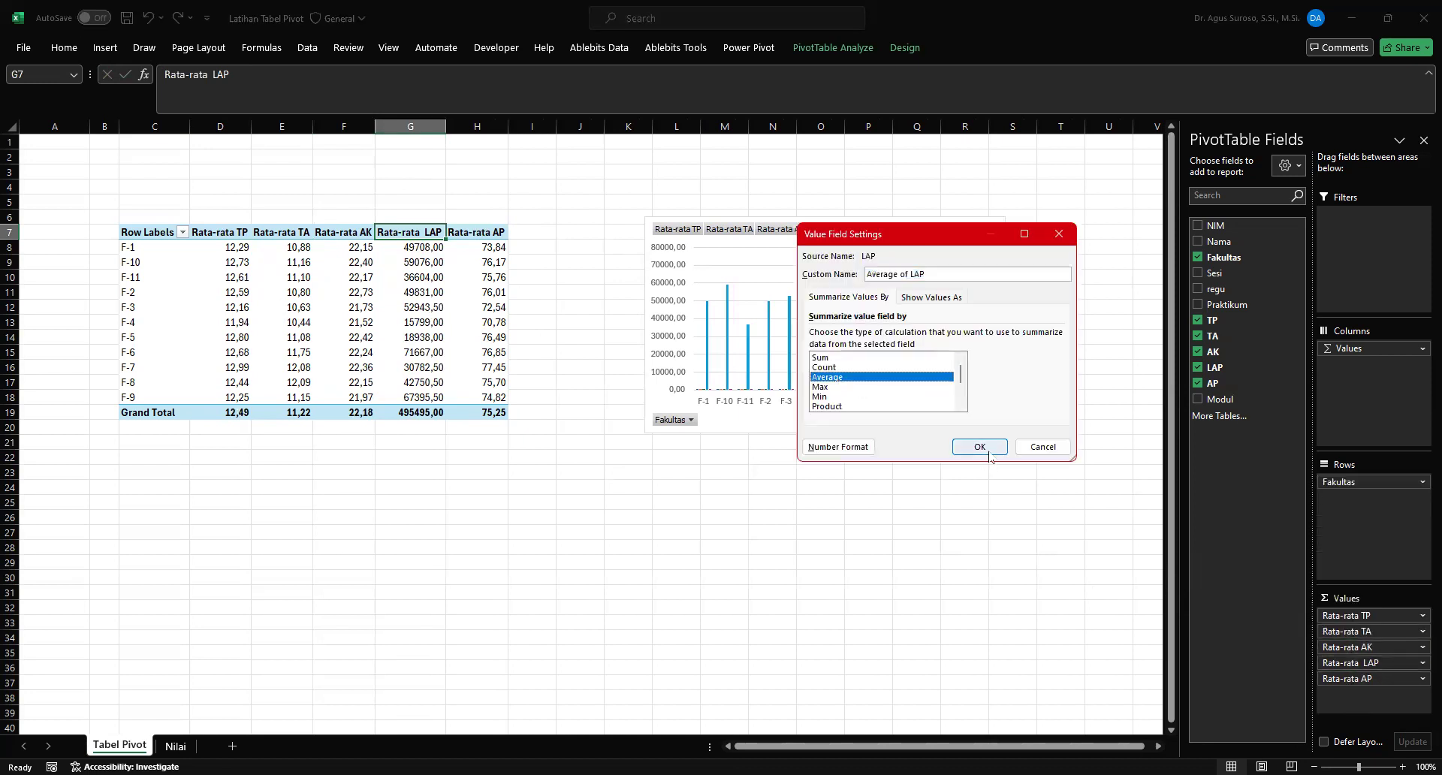
left_click(980, 447)
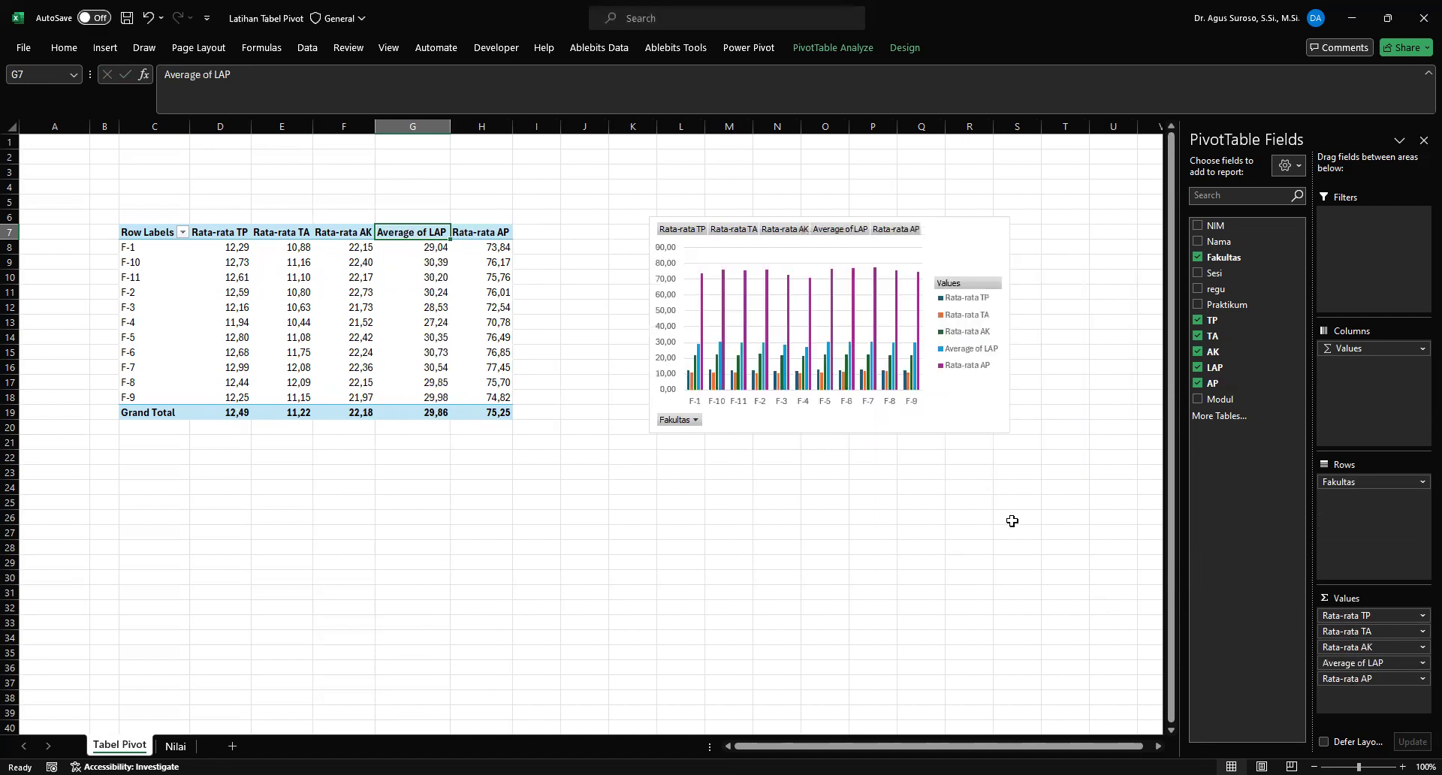
left_click(1013, 517)
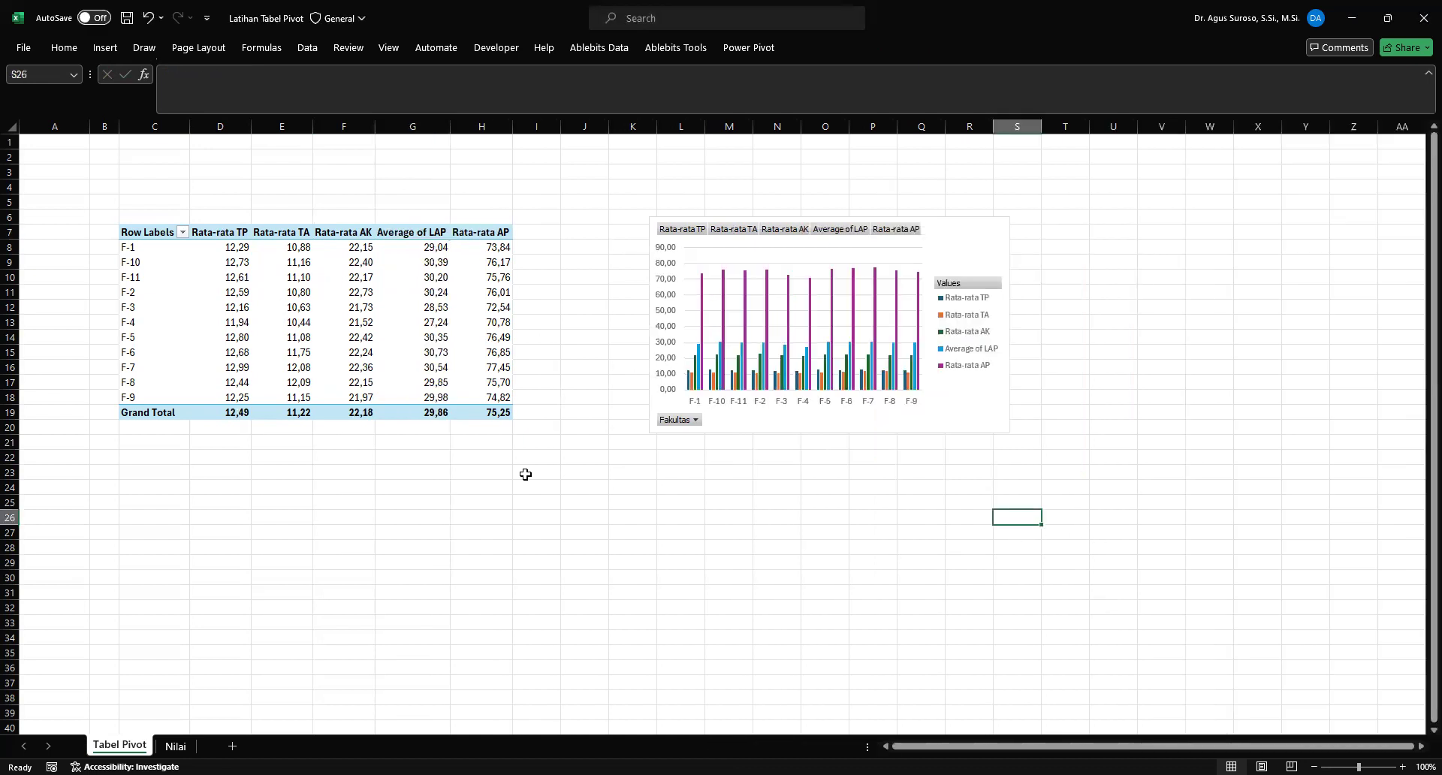
Step: Set the custom name of the averaged LAP value field to Rata-rata LAP
left_click(410, 238)
left_click(1420, 665)
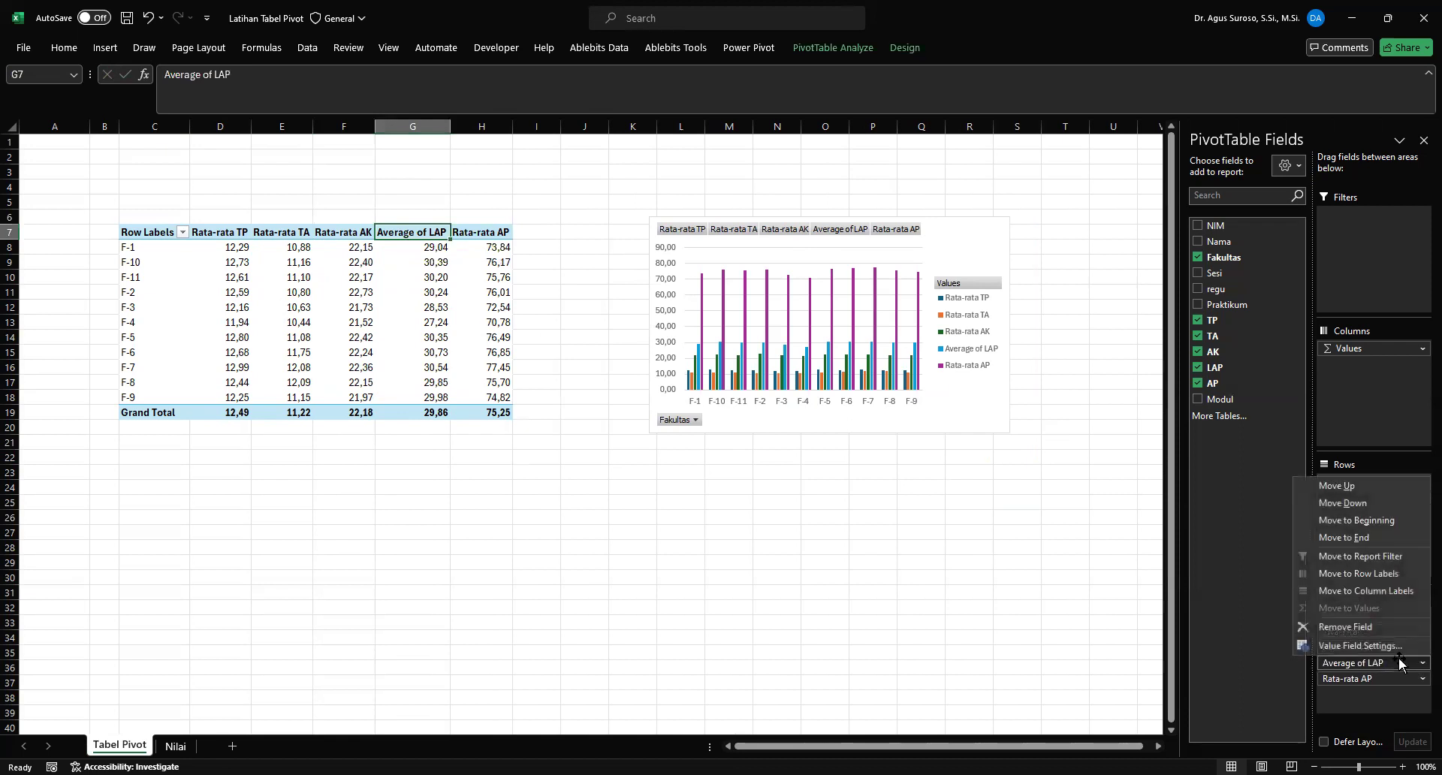
left_click(1389, 649)
left_click(943, 272)
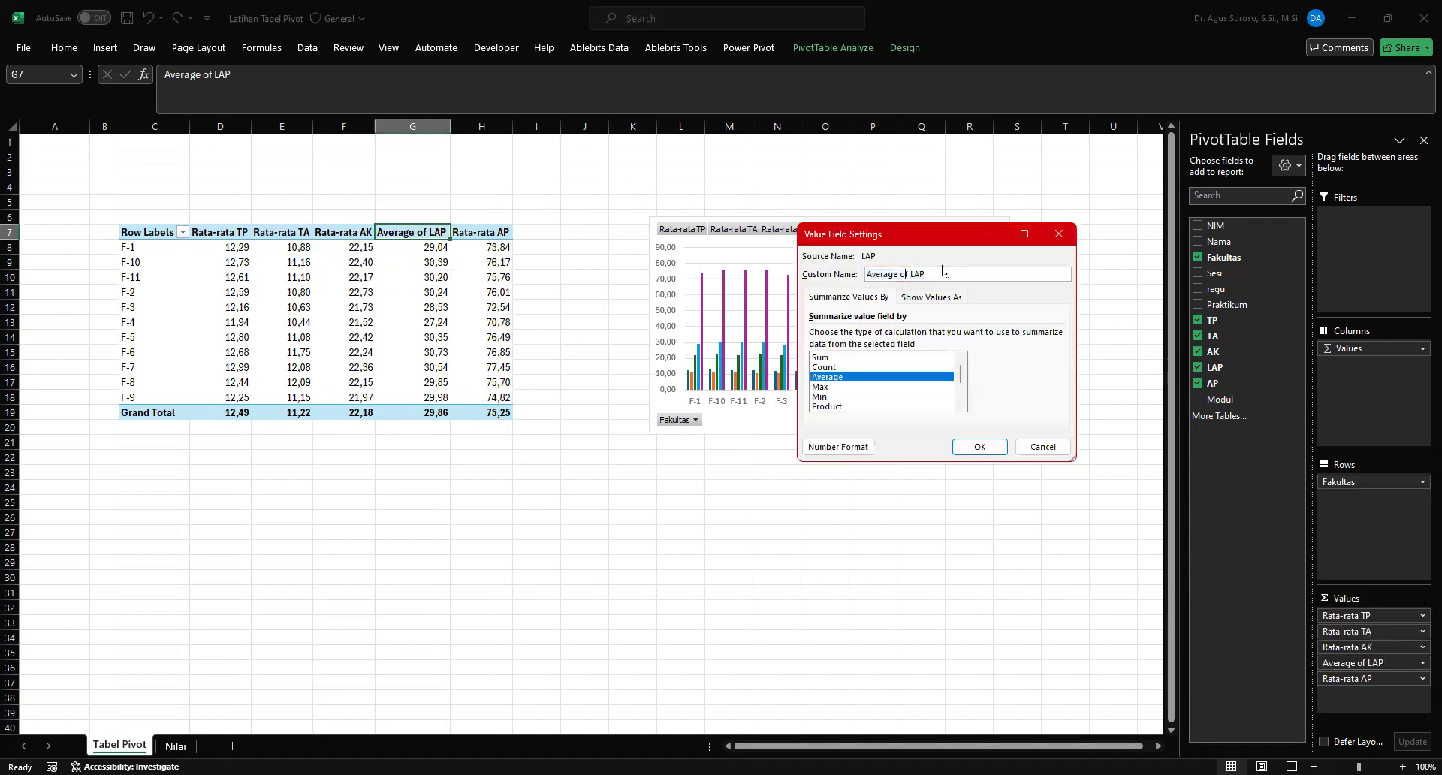
key("ctrl+shift+Right")
key("ctrl+shift+Right")
type("Rata-rata")
left_click(980, 446)
left_click(1018, 412)
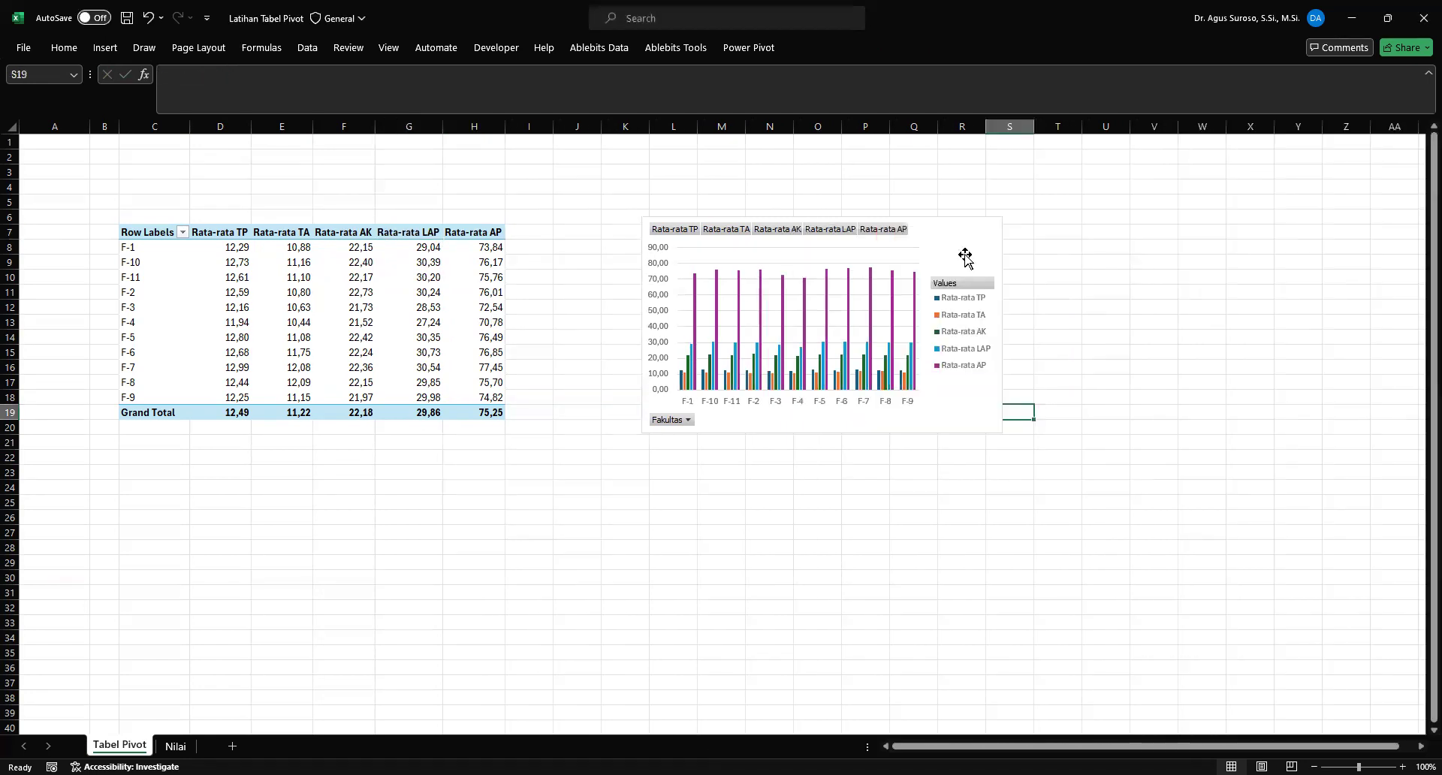
Step: Delete the clustered column PivotChart beside the PivotTable
left_click_drag(934, 238, 889, 278)
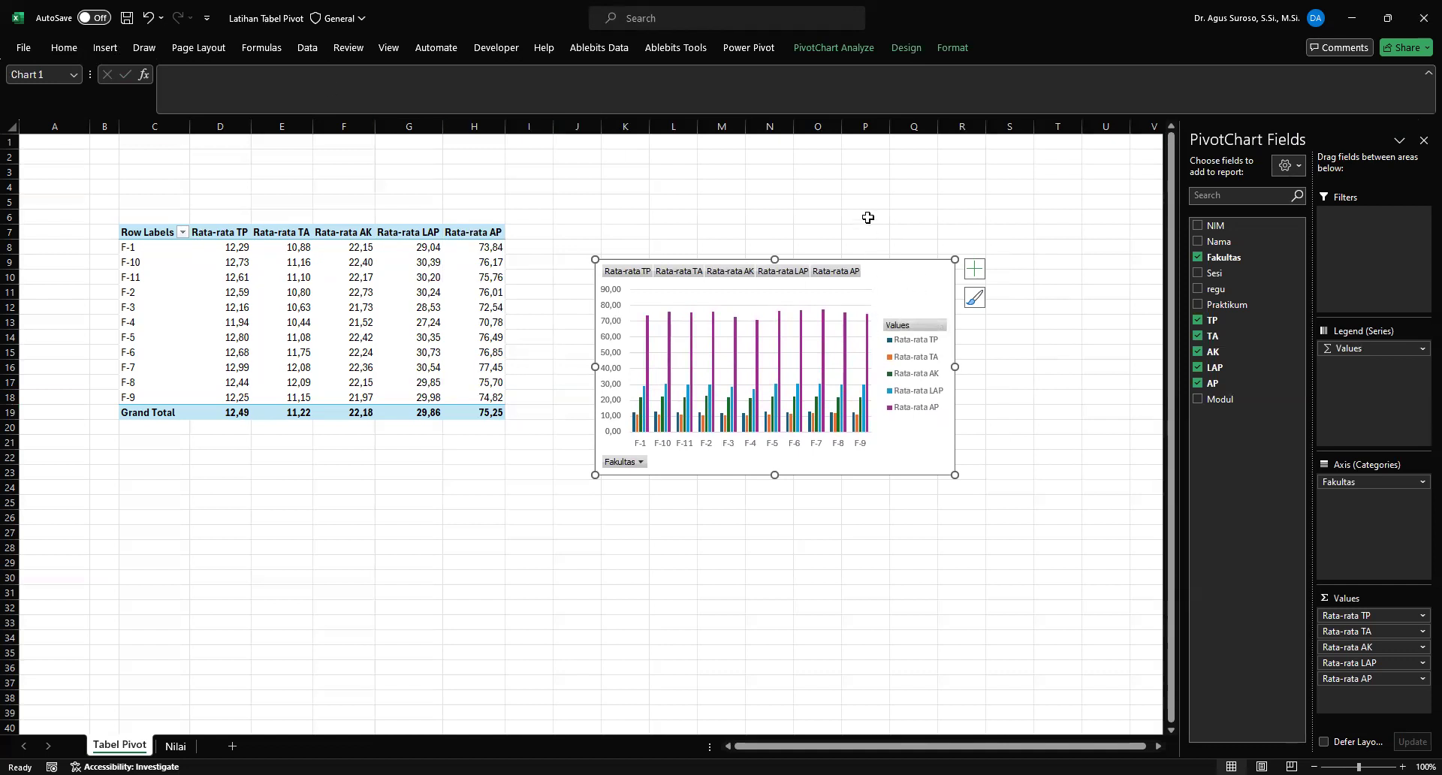
left_click(846, 47)
left_click(906, 47)
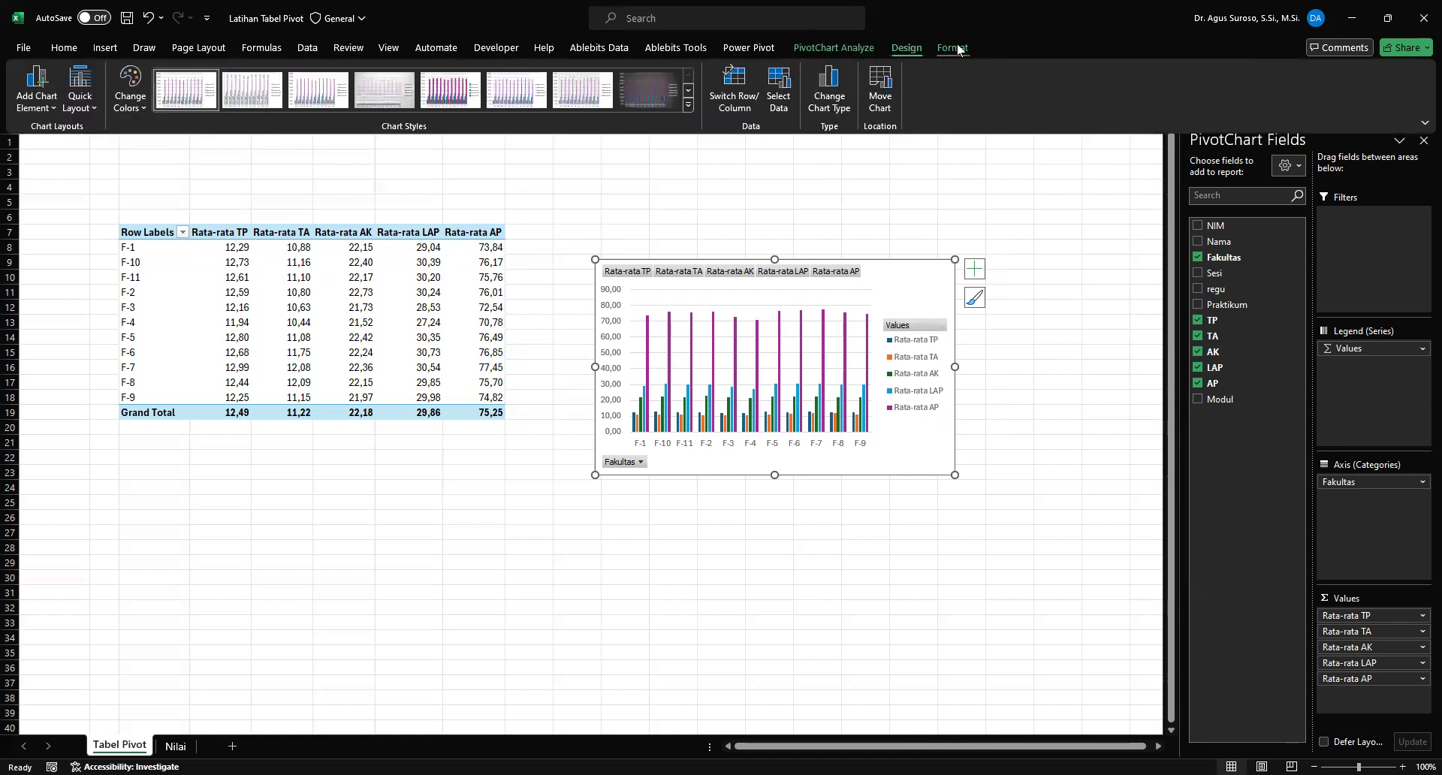
left_click(955, 47)
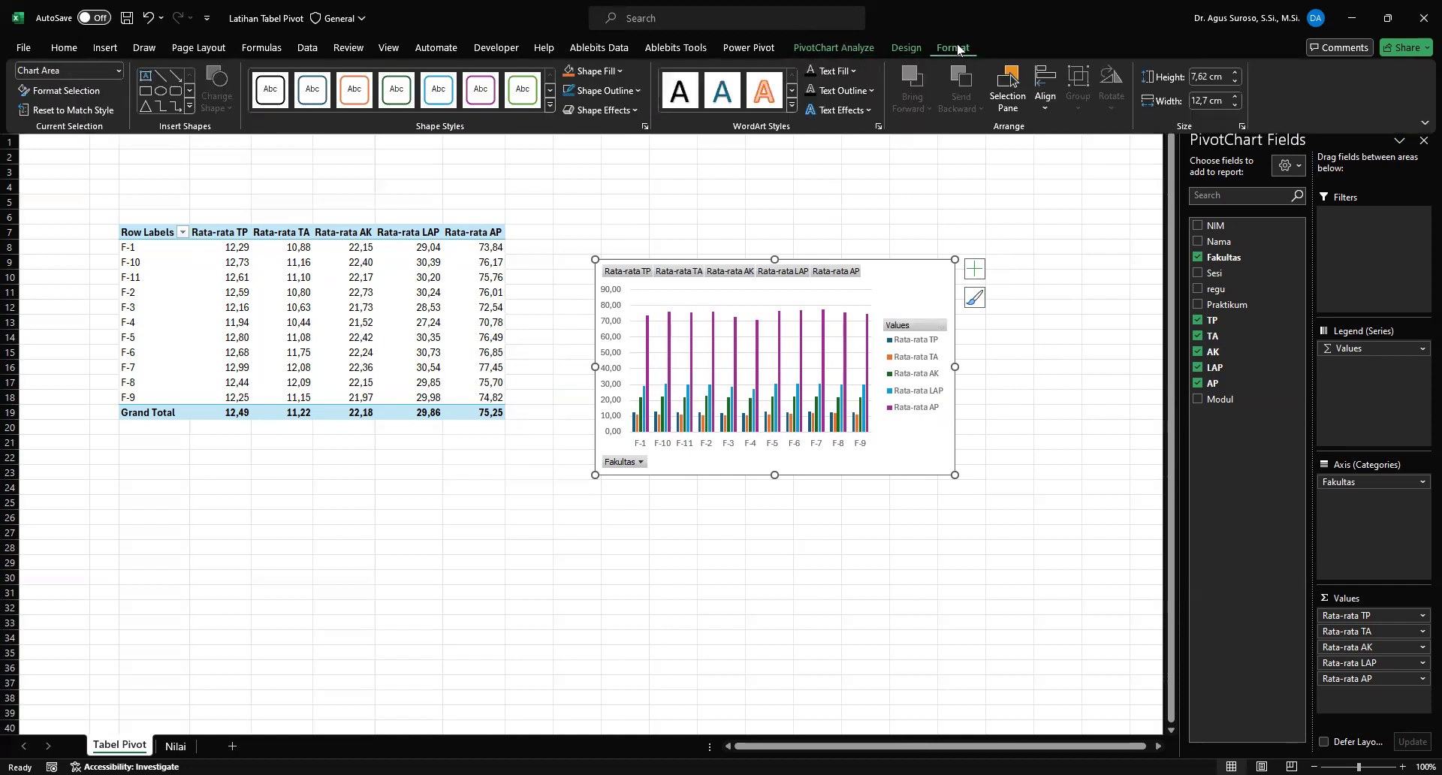
left_click(910, 291)
key("Delete")
left_click(849, 234)
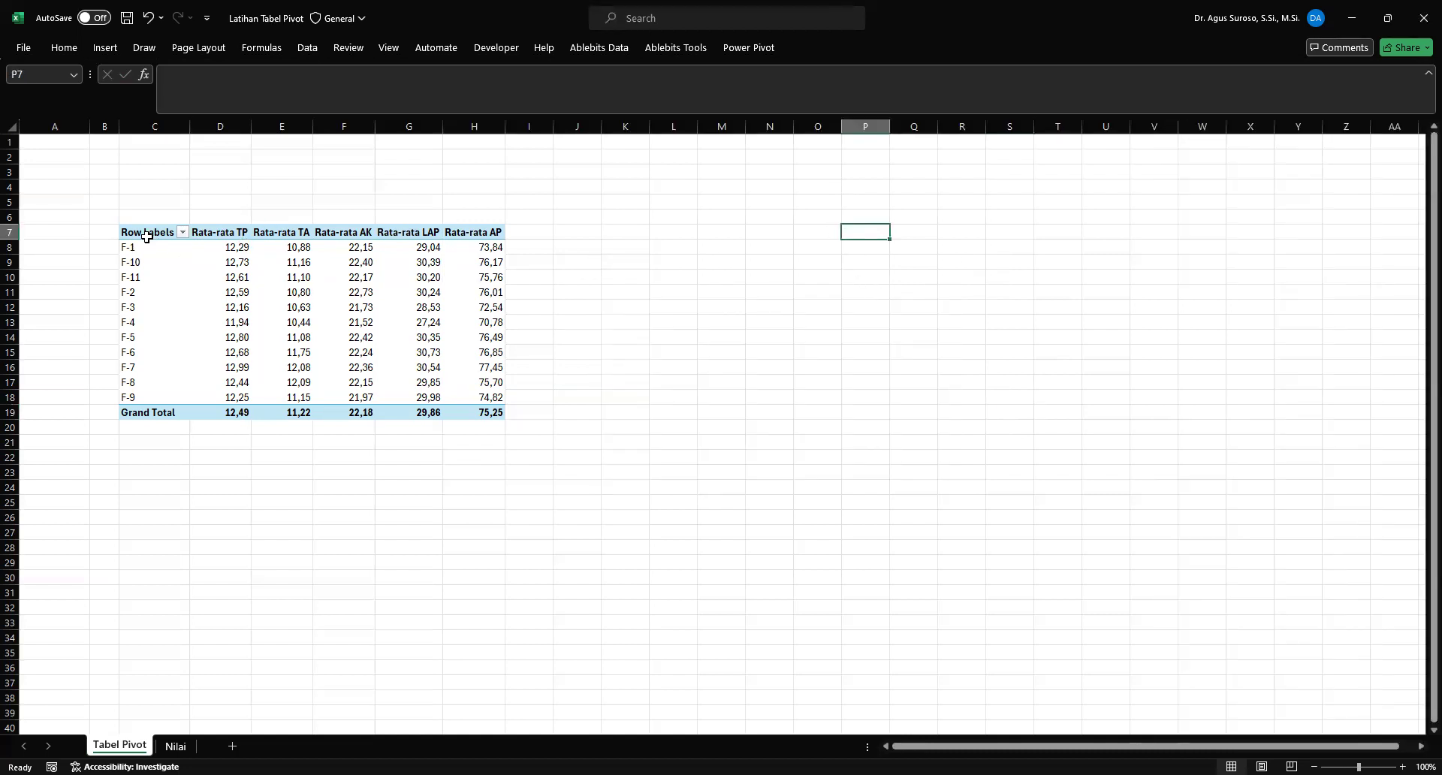
Step: Insert a 2-D stacked column PivotChart from the faculty averages, selecting C7:G18
left_click_drag(147, 234, 395, 396)
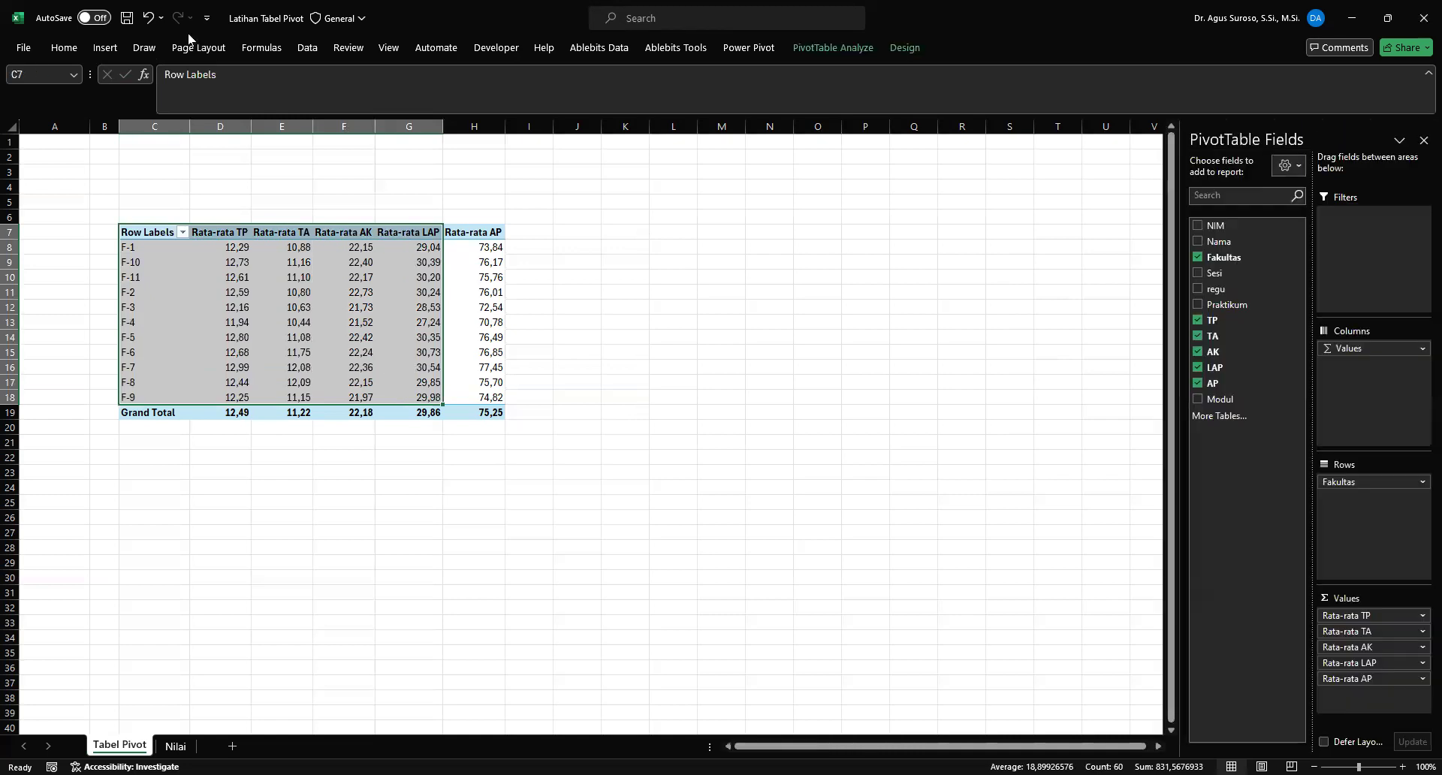
left_click(105, 47)
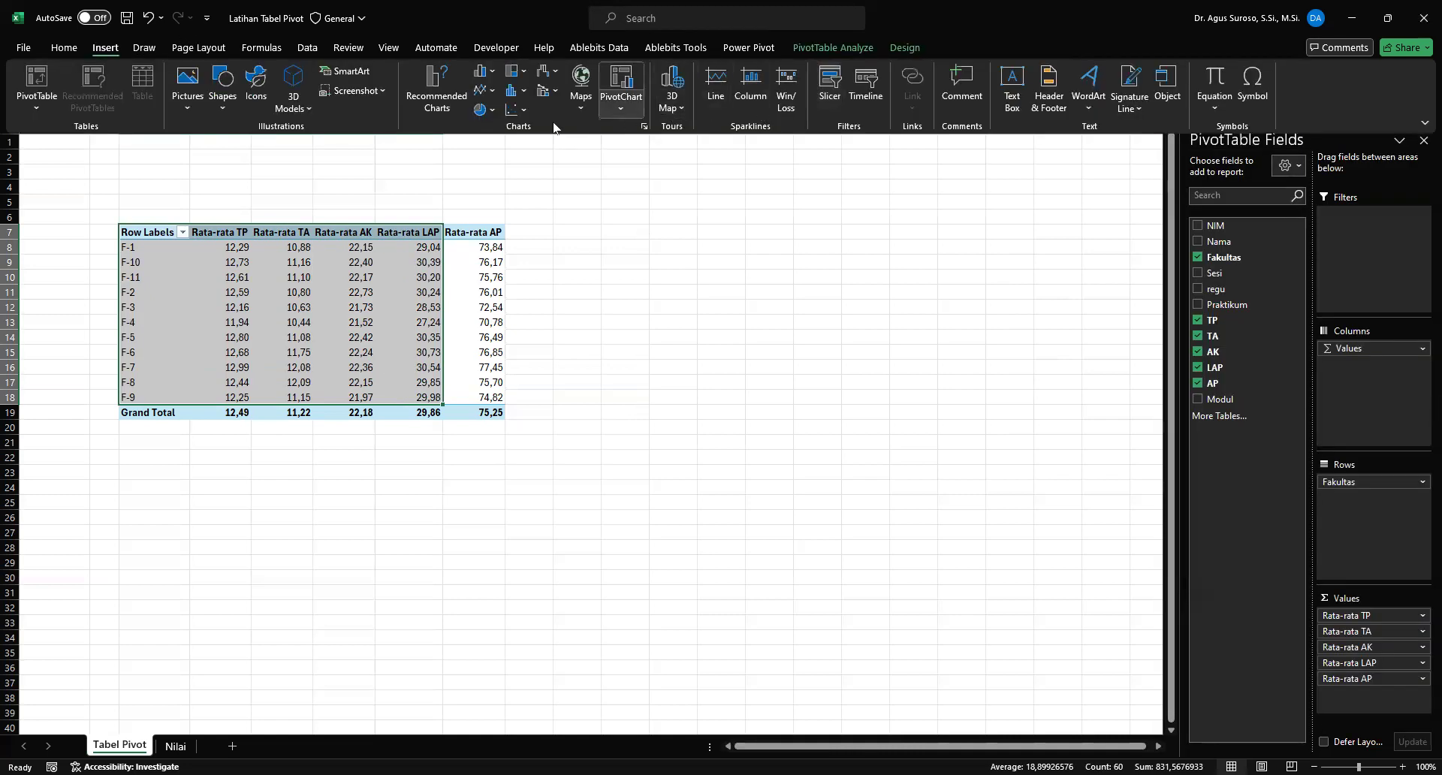
left_click(494, 75)
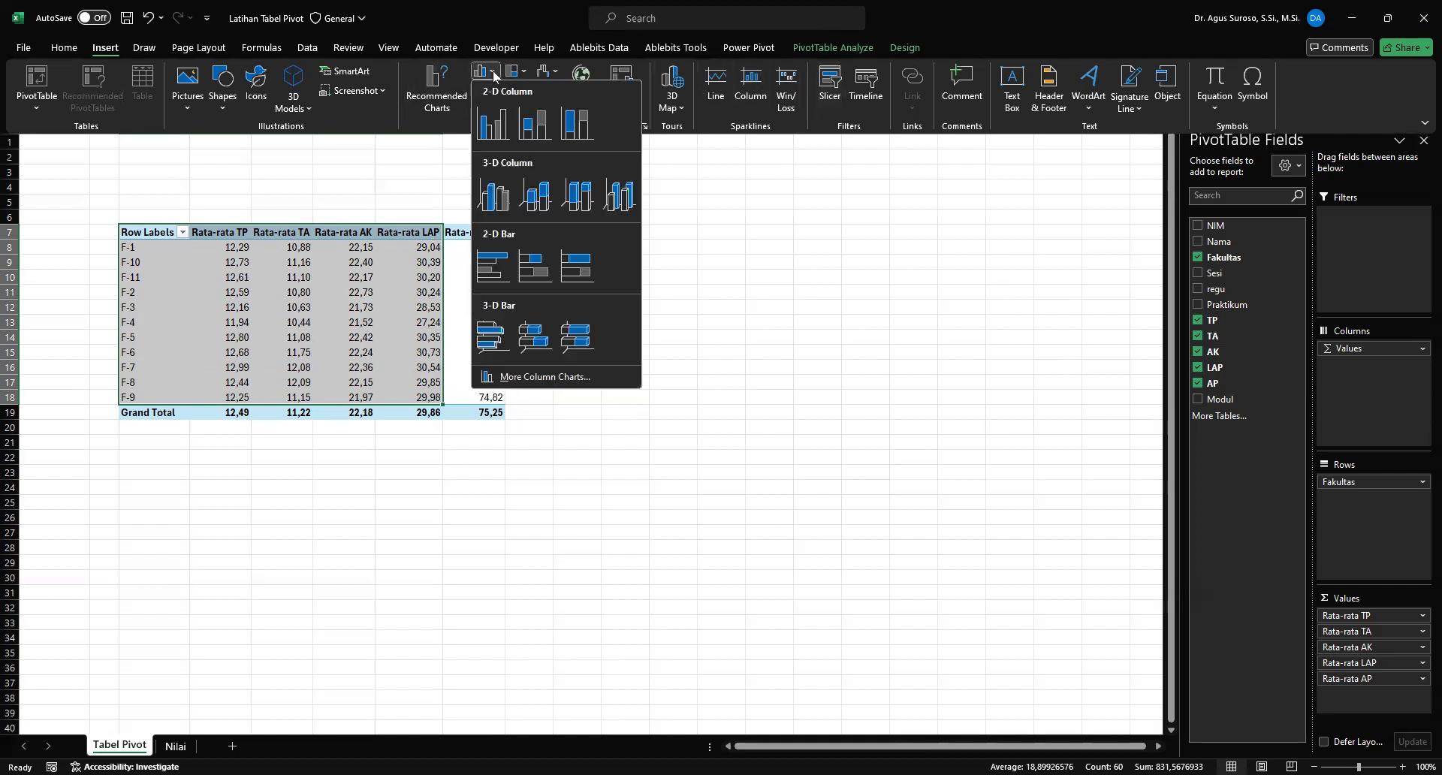
left_click(542, 128)
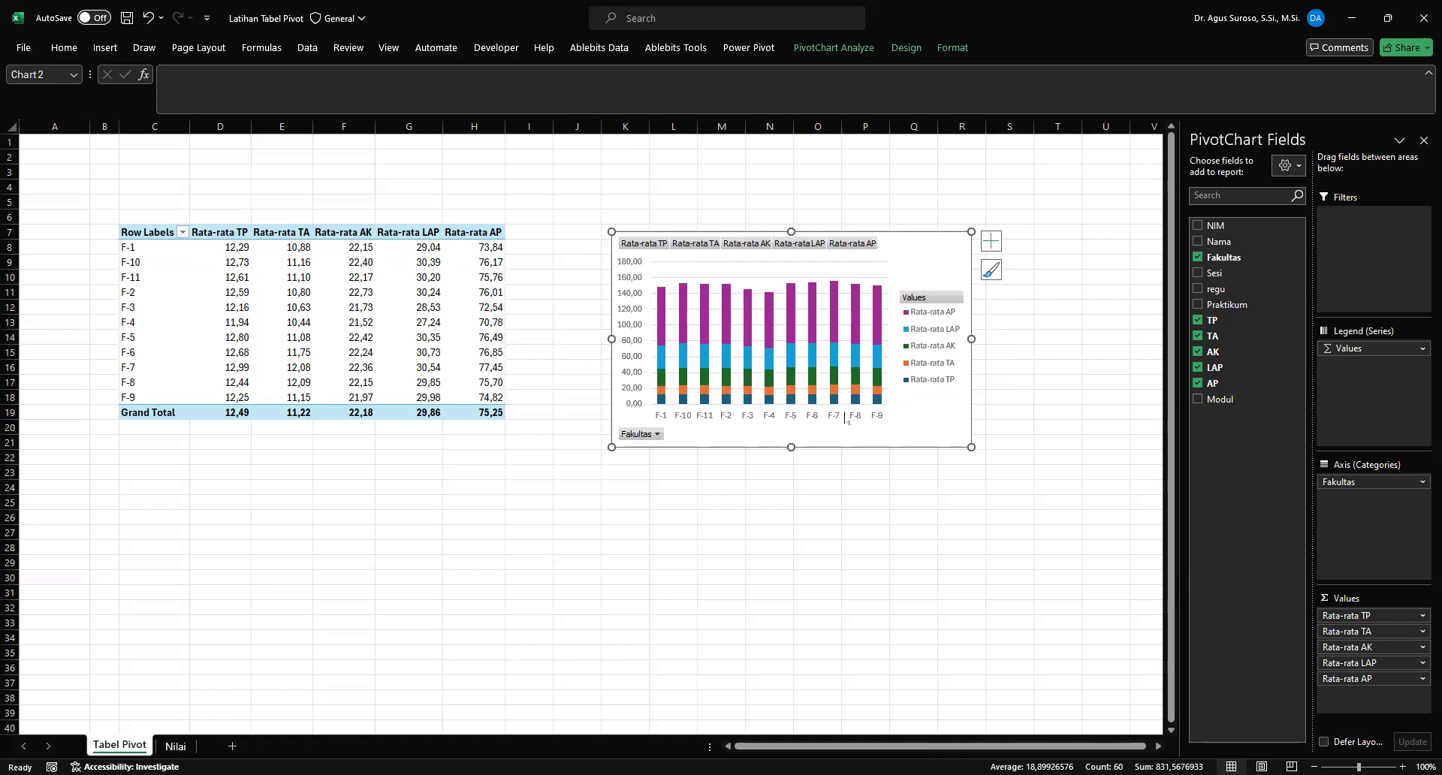
left_click(1013, 490)
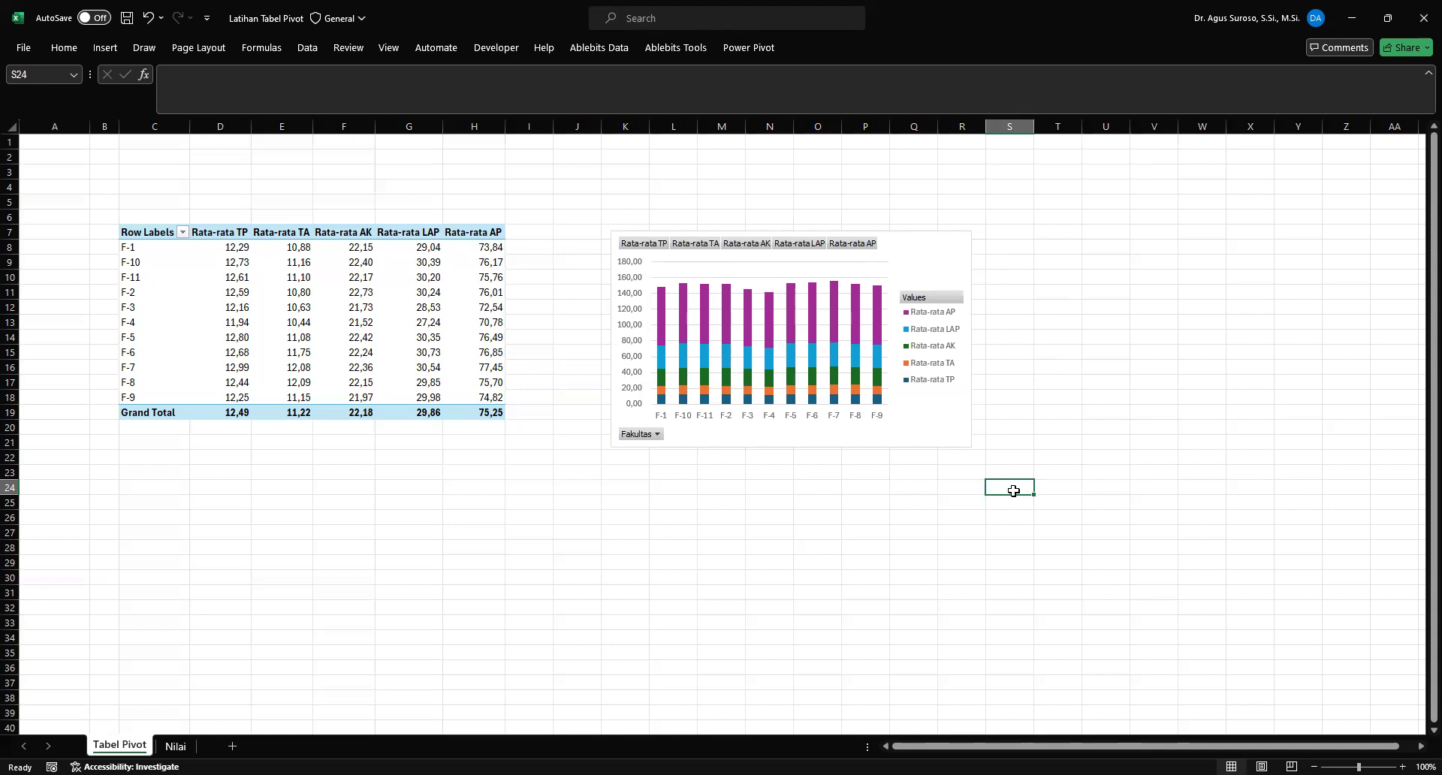
Step: Examine the student records on the Nilai sheet from the header row down to row 100
left_click(176, 746)
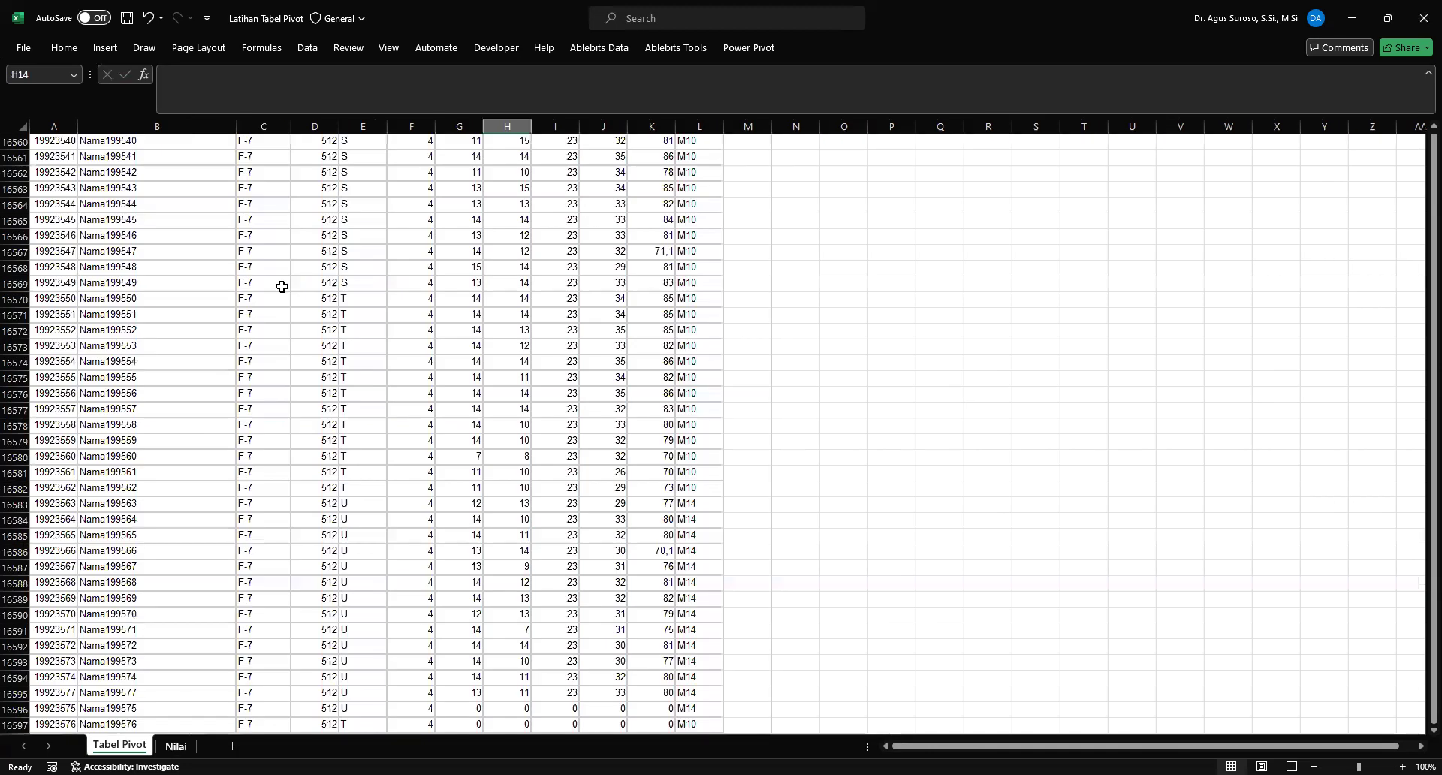
left_click(145, 251)
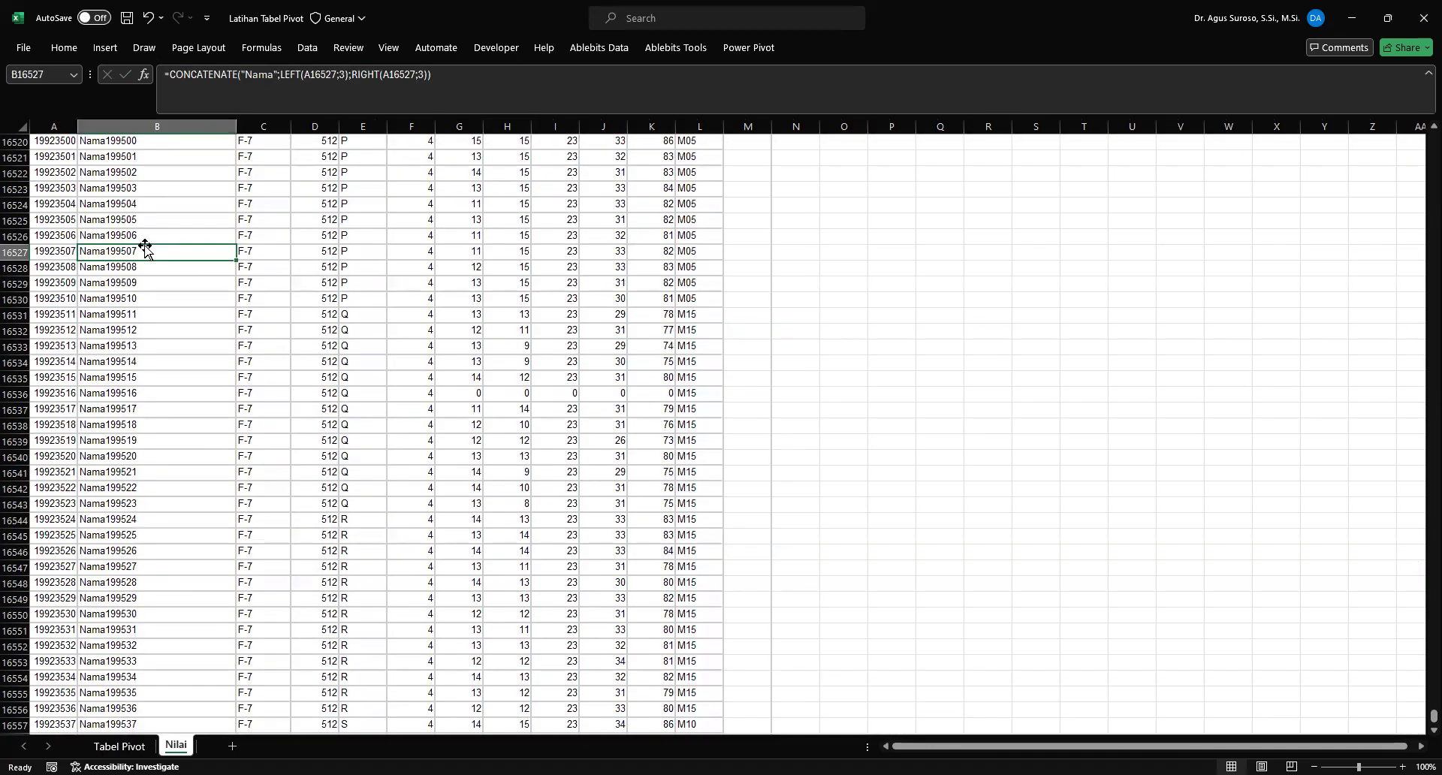
key("ctrl+Up")
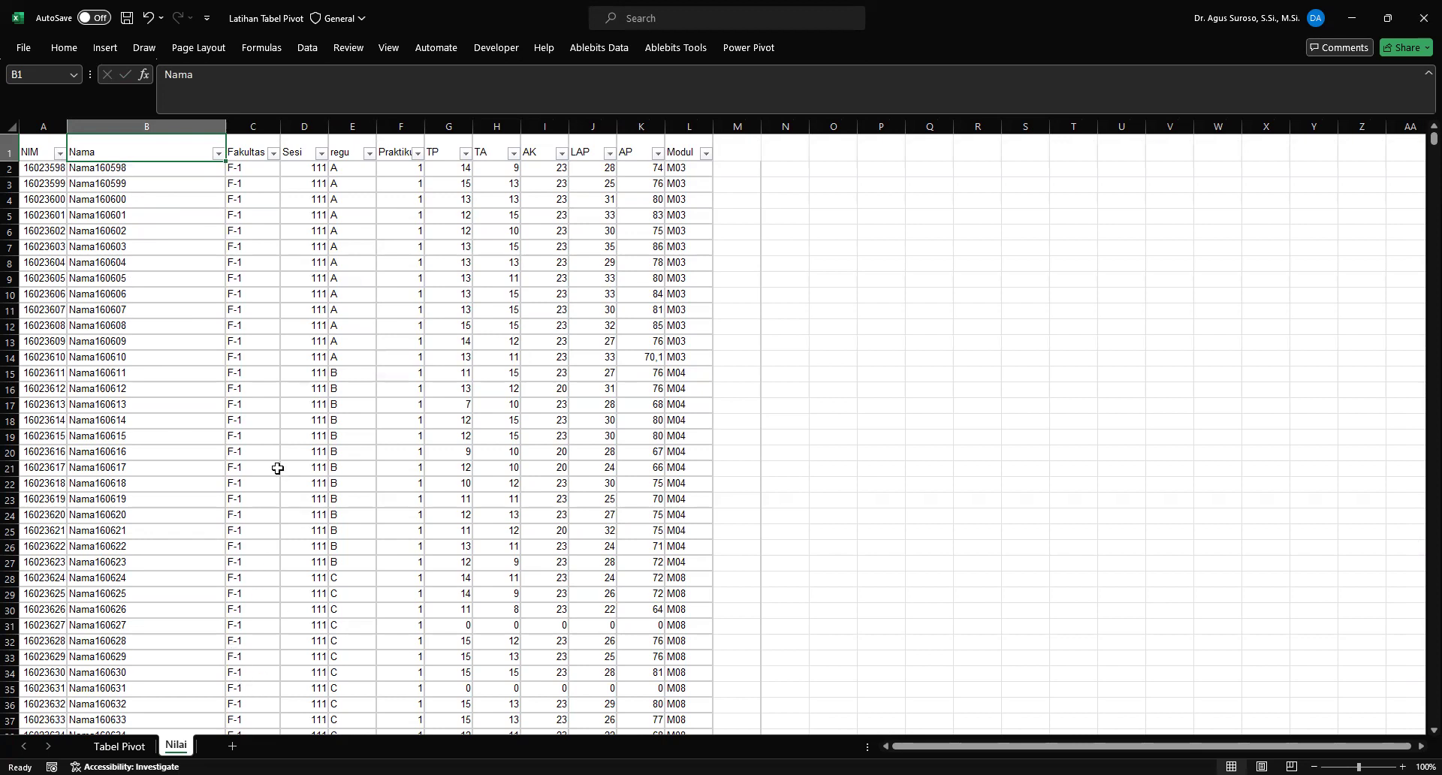
left_click(160, 420)
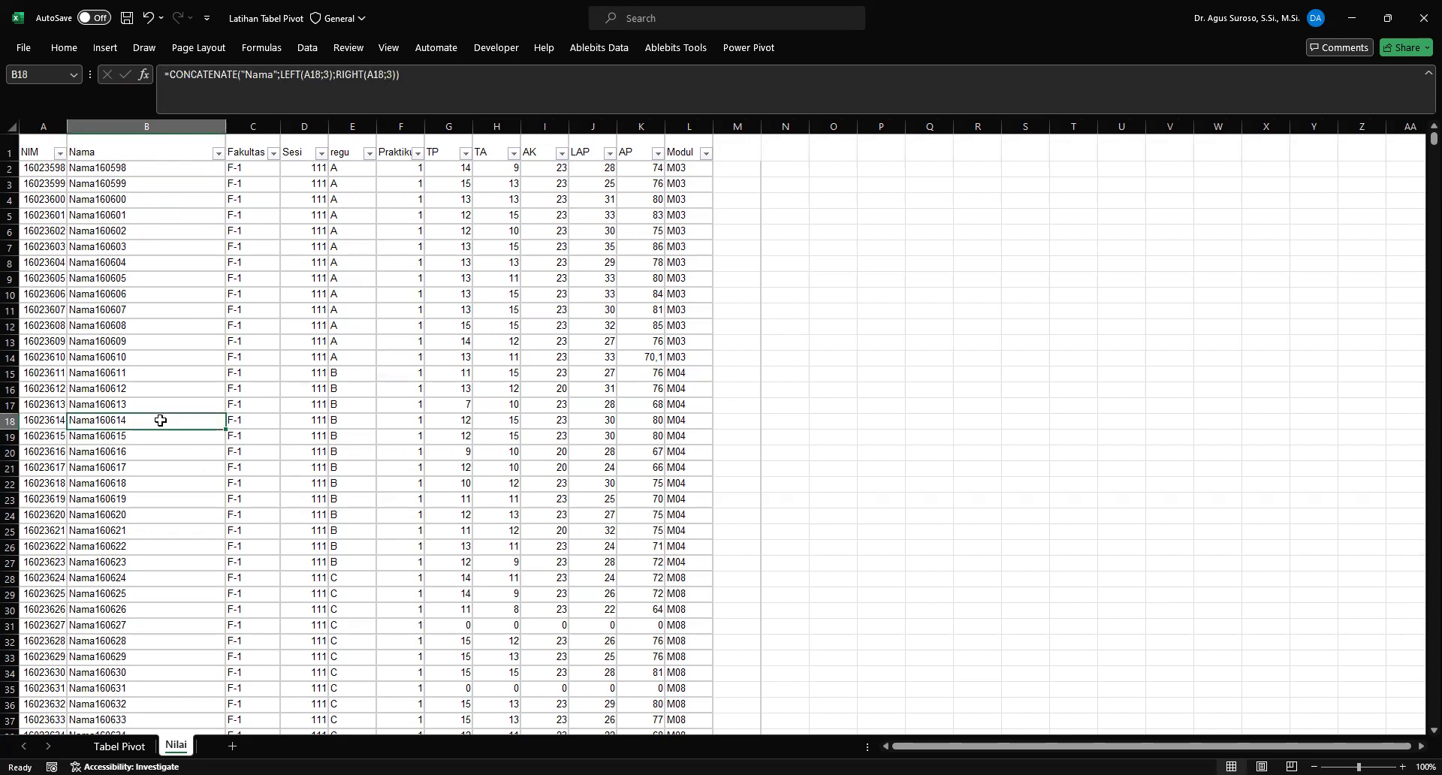
key("Down")
key("Down")
key("Down")
key("Down")
key("Down")
key("Down")
key("Down")
key("Down")
key("Down")
key("Down")
key("Down")
key("Down")
key("Down")
key("Down")
key("Down")
key("Down")
key("Down")
key("Down")
key("Down")
key("Down")
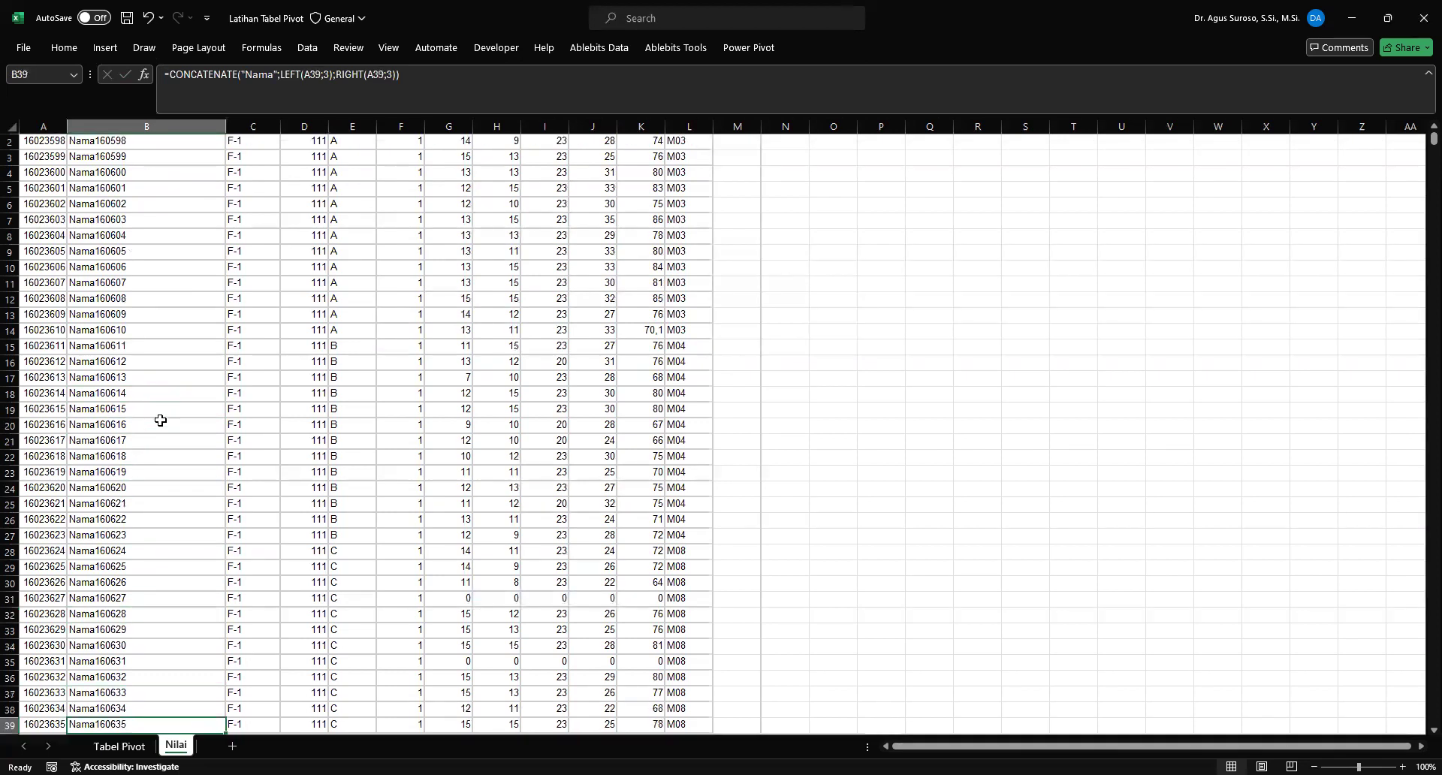
key("Down")
key("Down")
key("Down")
key("Down")
key("Down")
key("Down")
key("Down")
key("Down")
key("Down")
key("Down")
key("Down")
key("Down")
key("Down")
key("Down")
key("Down")
key("Down")
key("Down")
key("Down")
key("Down")
key("Down")
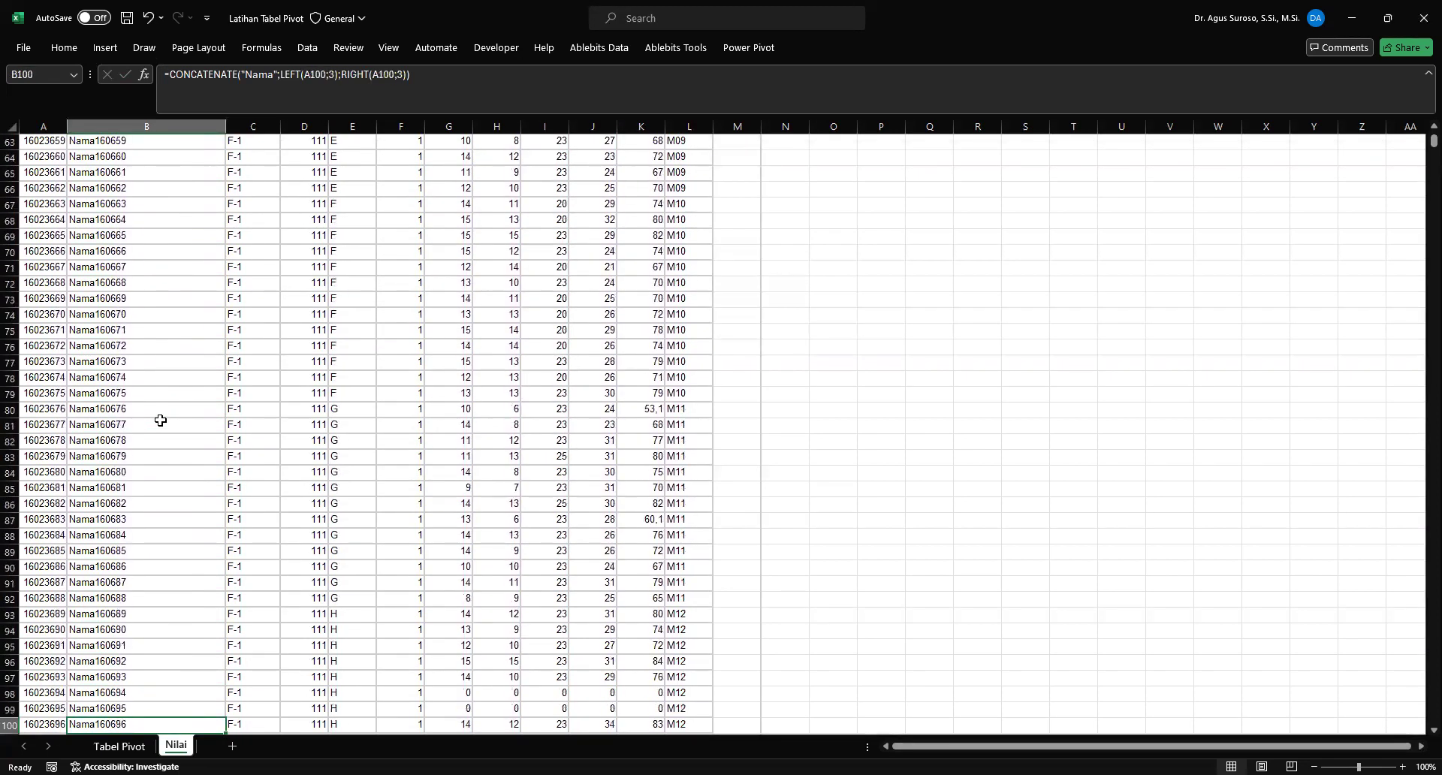
Step: Merge and center cells A2:B2, the first student's NIM and Nama, on the Nilai sheet, keeping only the upper-left value
key("ctrl+Up")
key("Down")
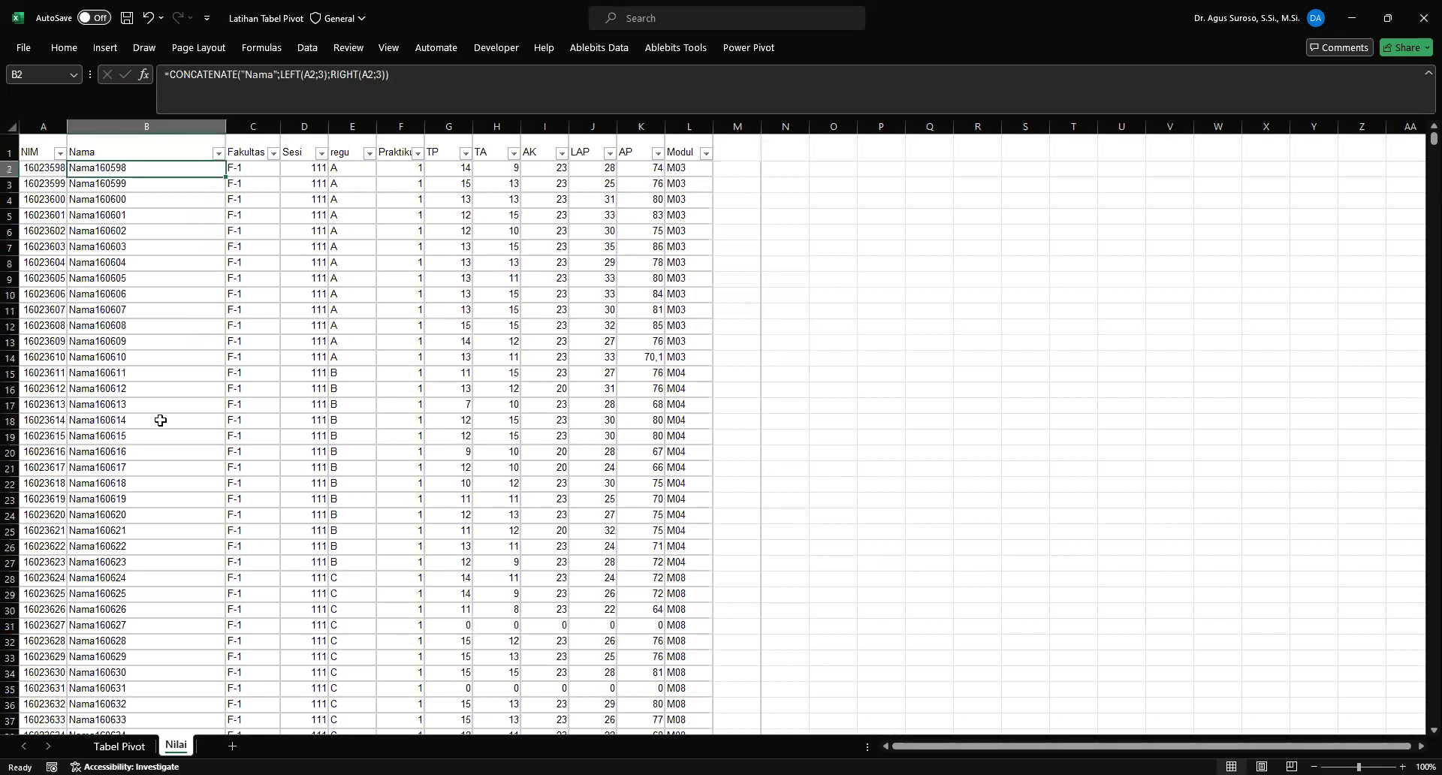
key("Left")
key("shift+Right")
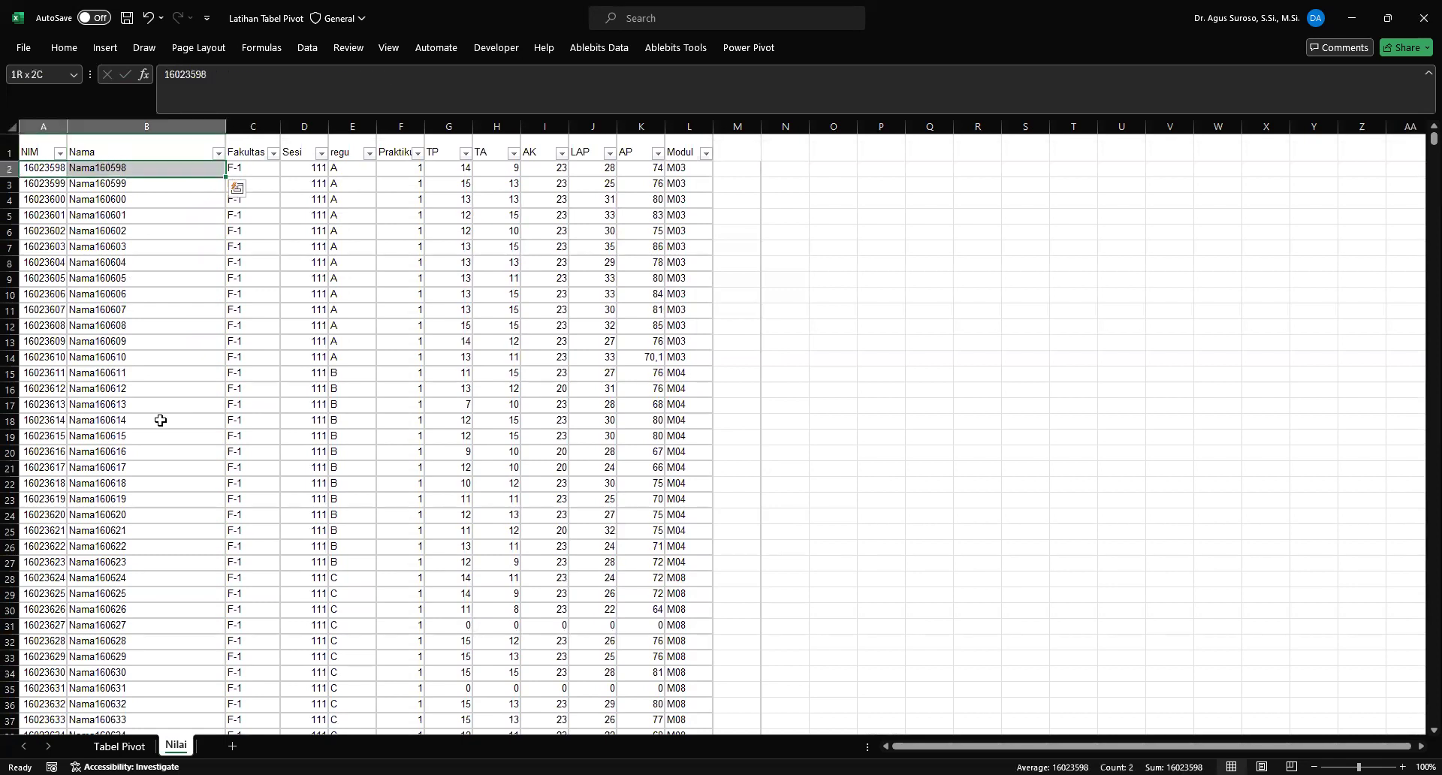
left_click(64, 48)
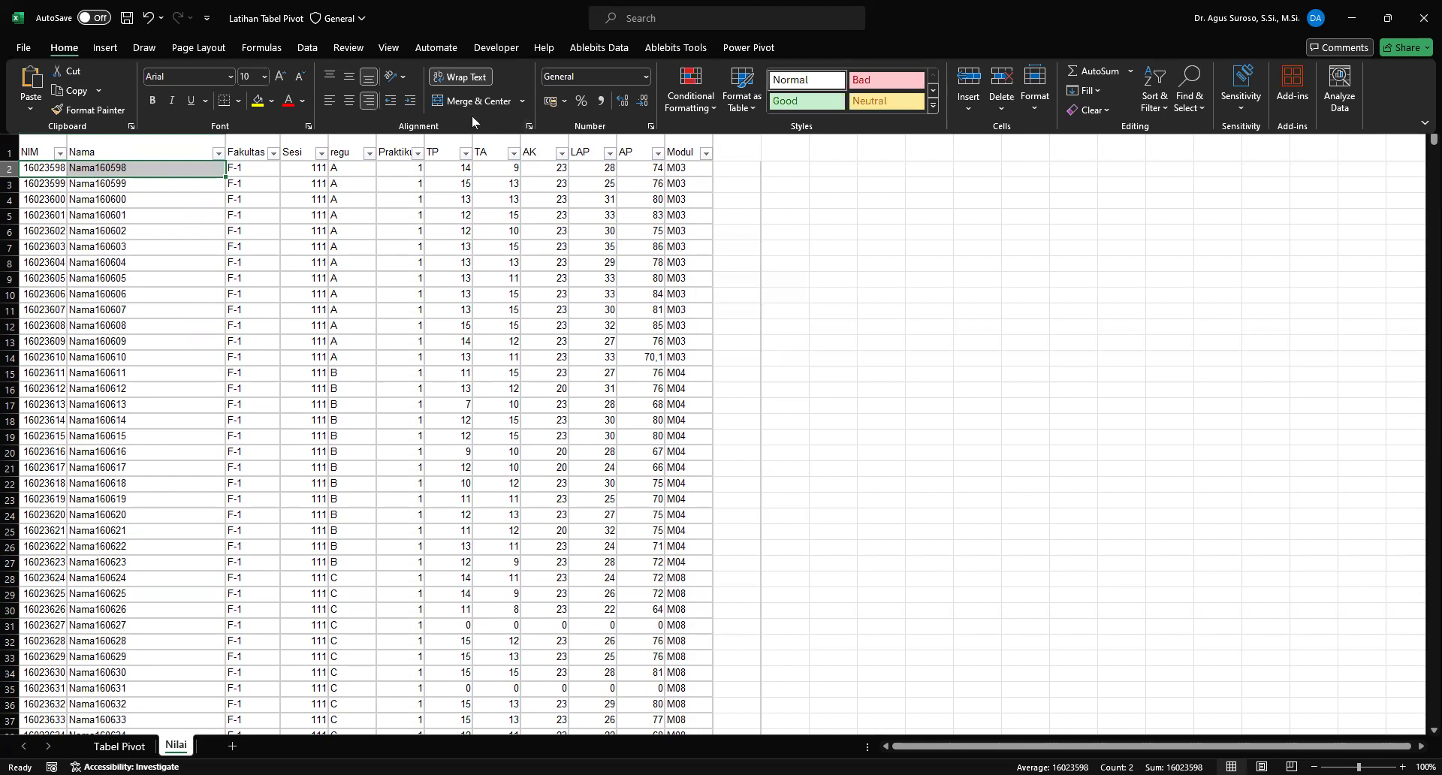
left_click(437, 101)
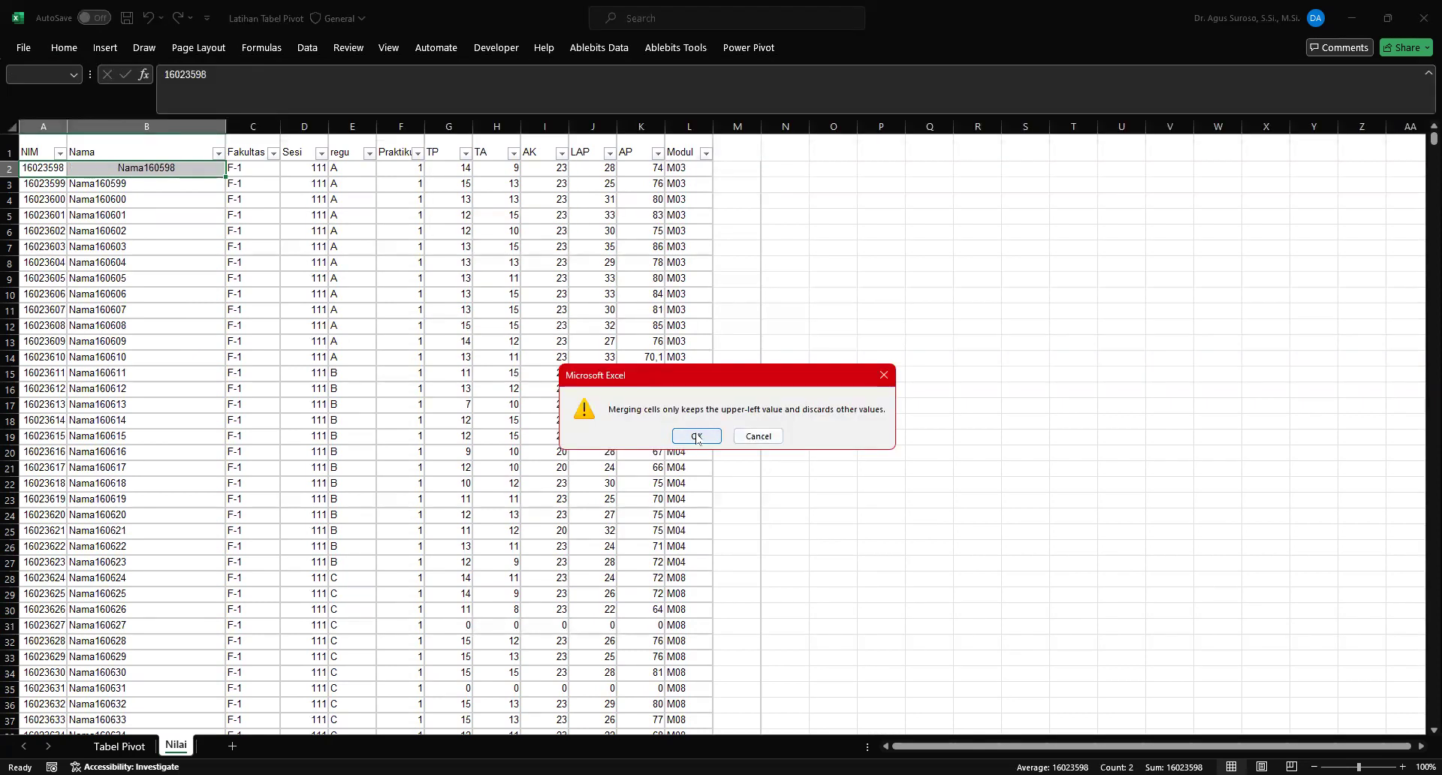
left_click(697, 437)
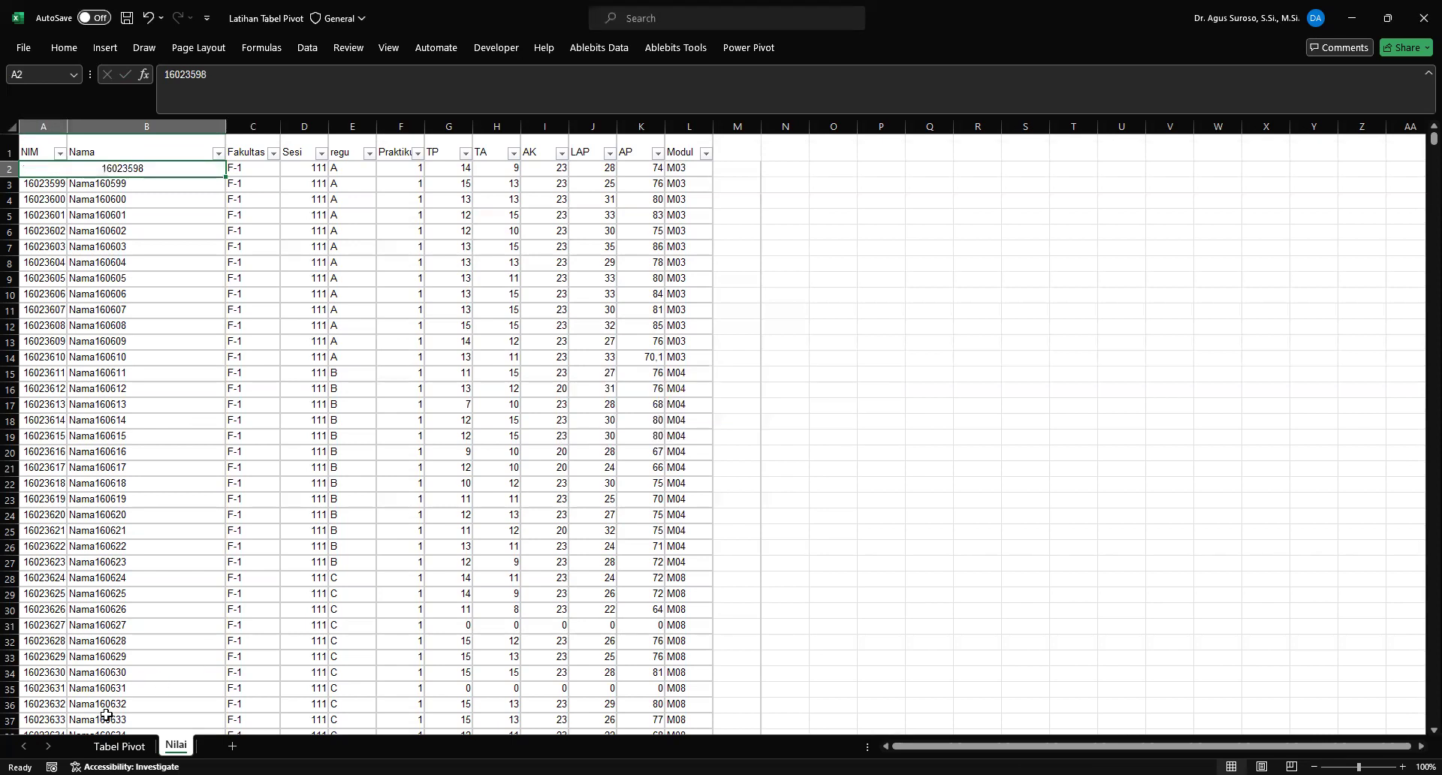
Step: Check the PivotTable and chart on the Tabel Pivot sheet, and undo the merge of A2:B2 on the Nilai sheet
left_click(119, 746)
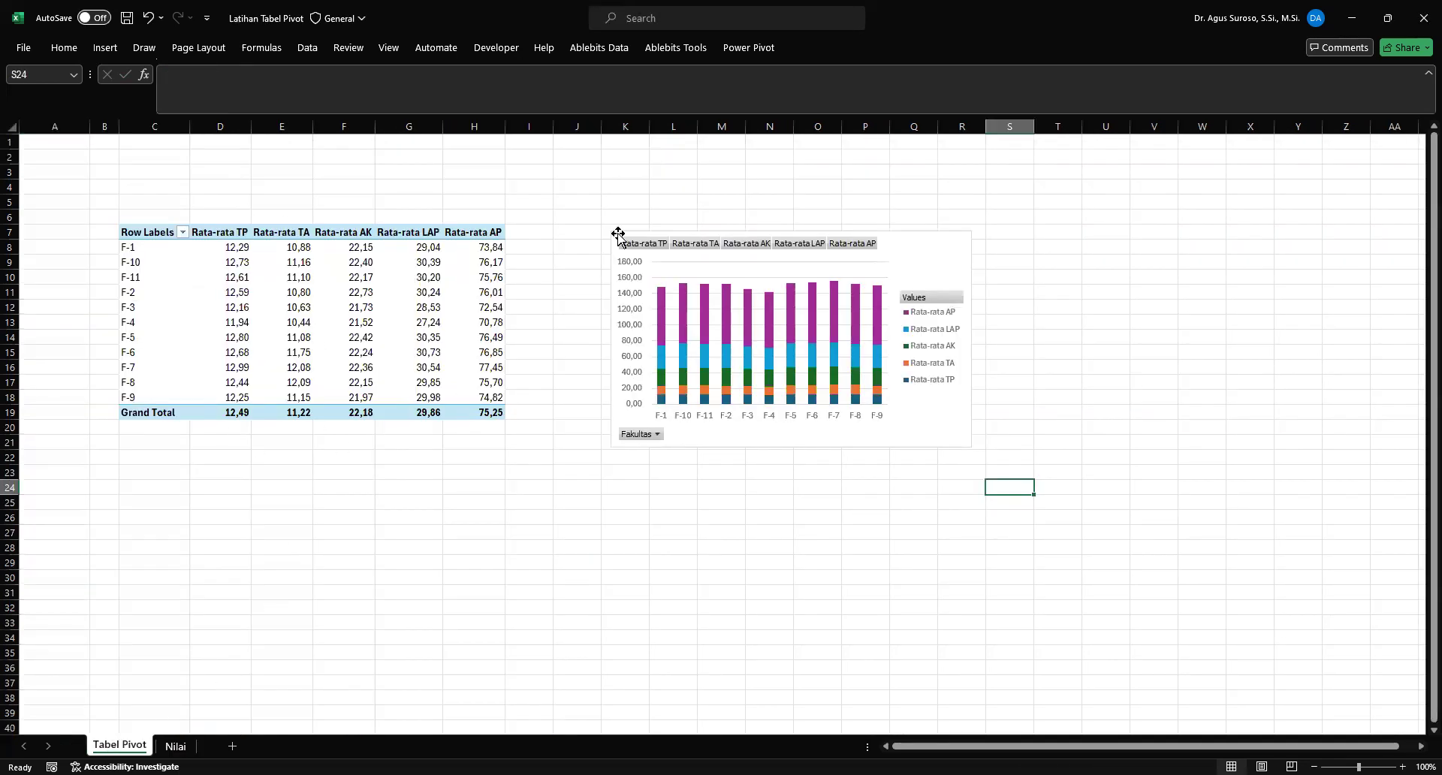
left_click(176, 745)
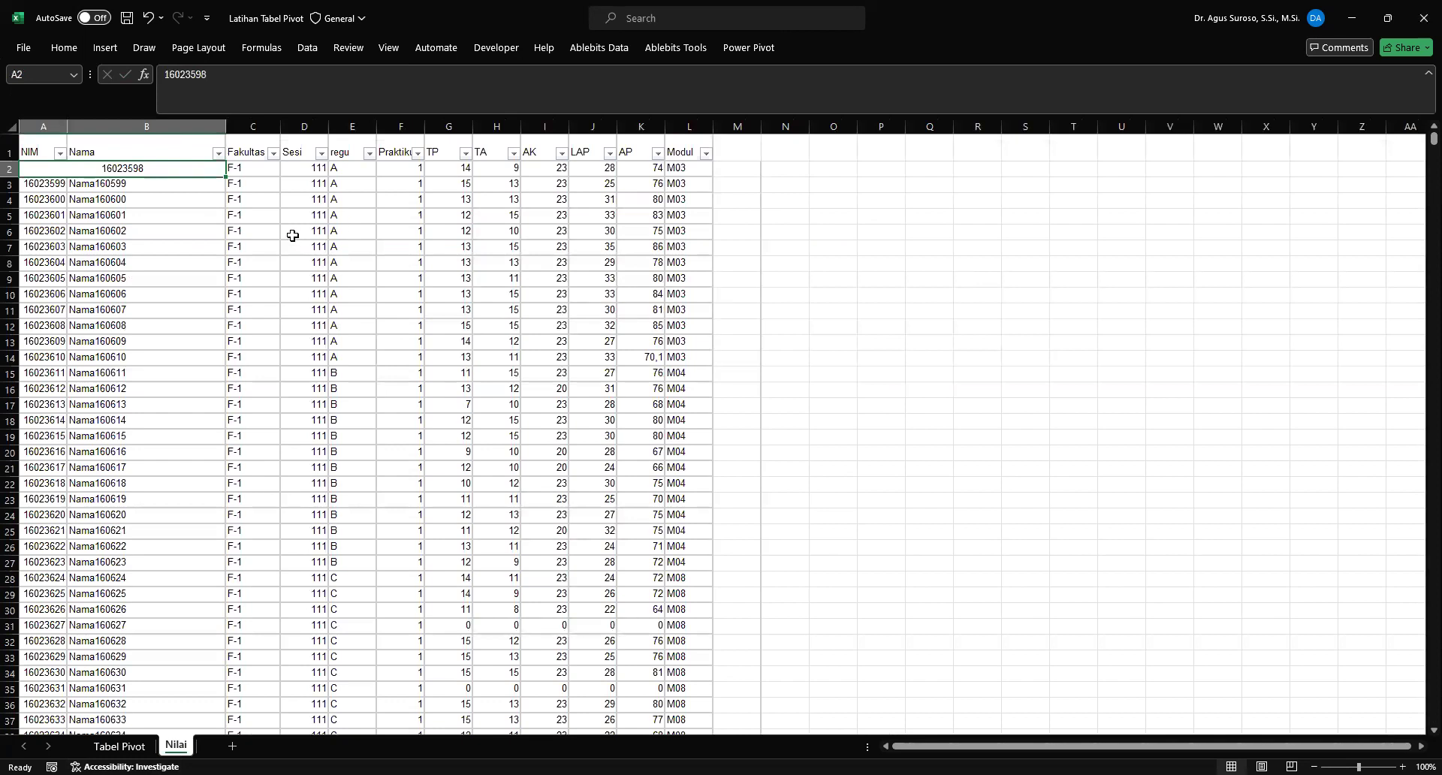
key("ctrl+z")
left_click(865, 230)
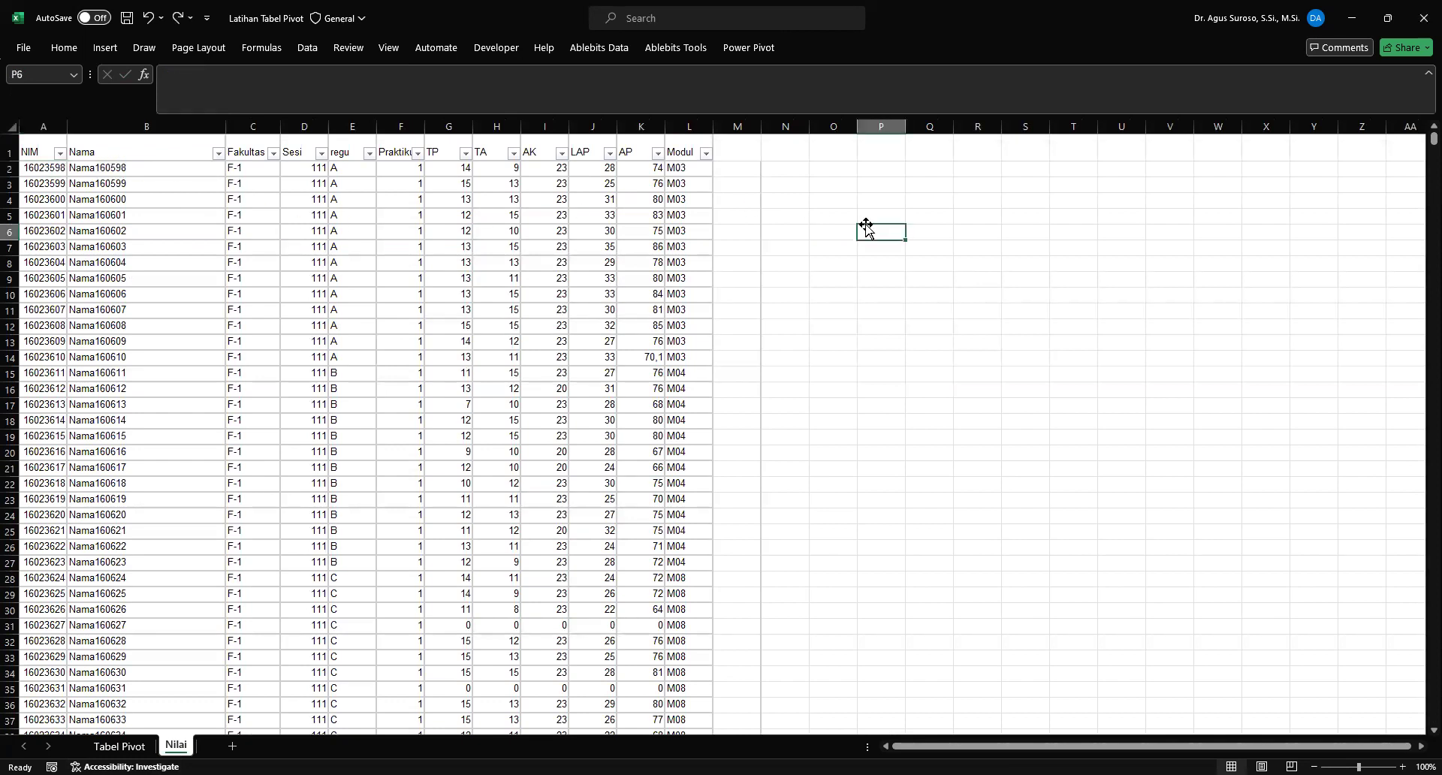
Step: Compare the faculty averages on the Tabel Pivot sheet with the source records on Nilai, ending on Tabel Pivot
left_click(119, 745)
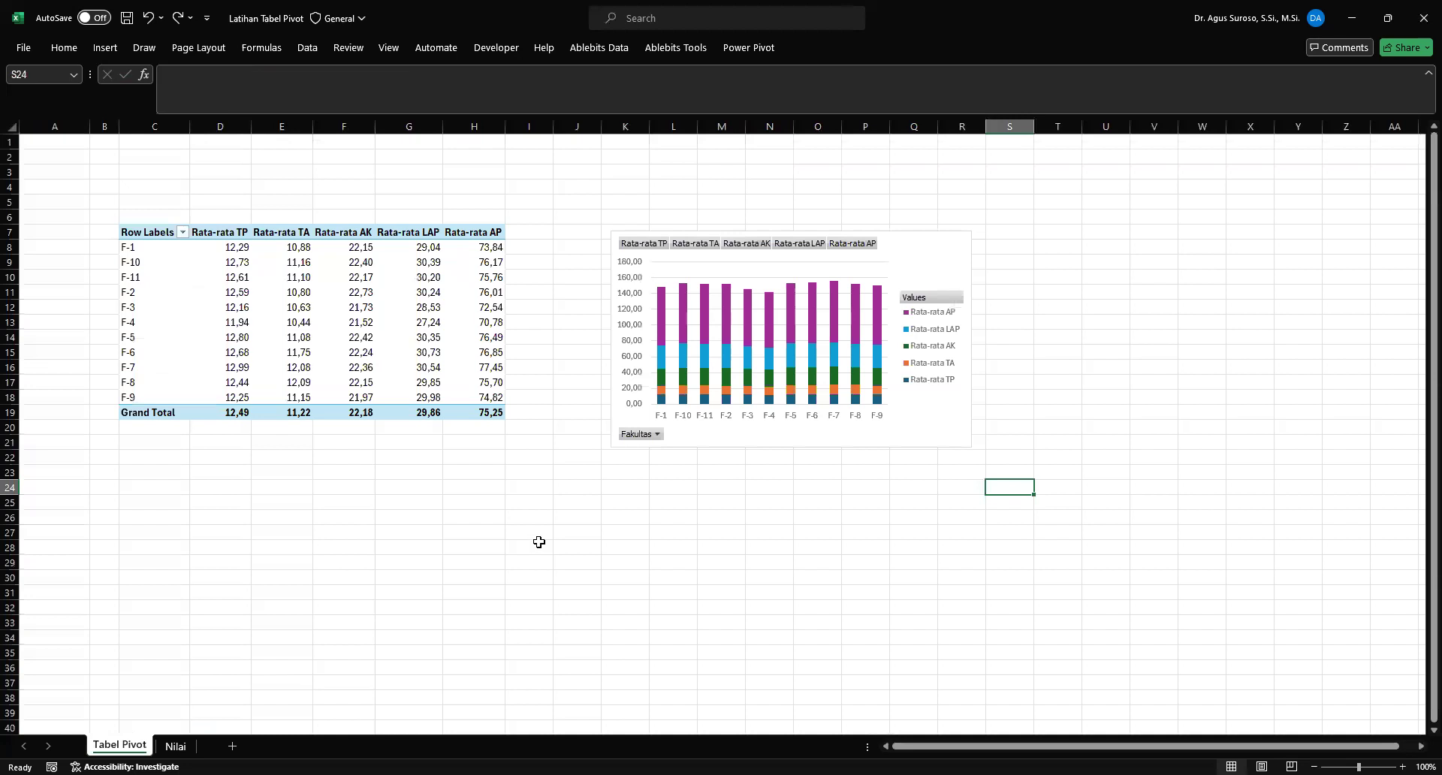
left_click(176, 745)
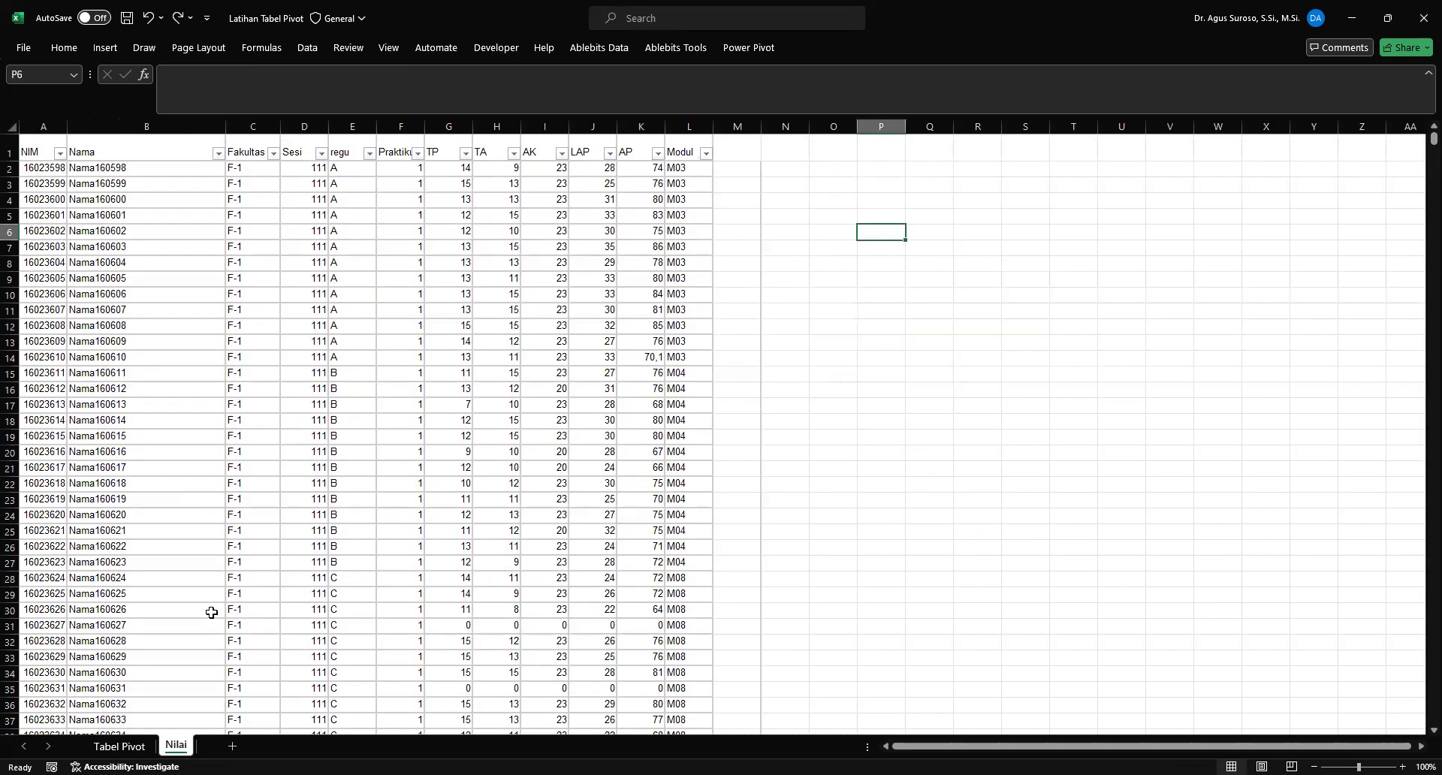
left_click(120, 747)
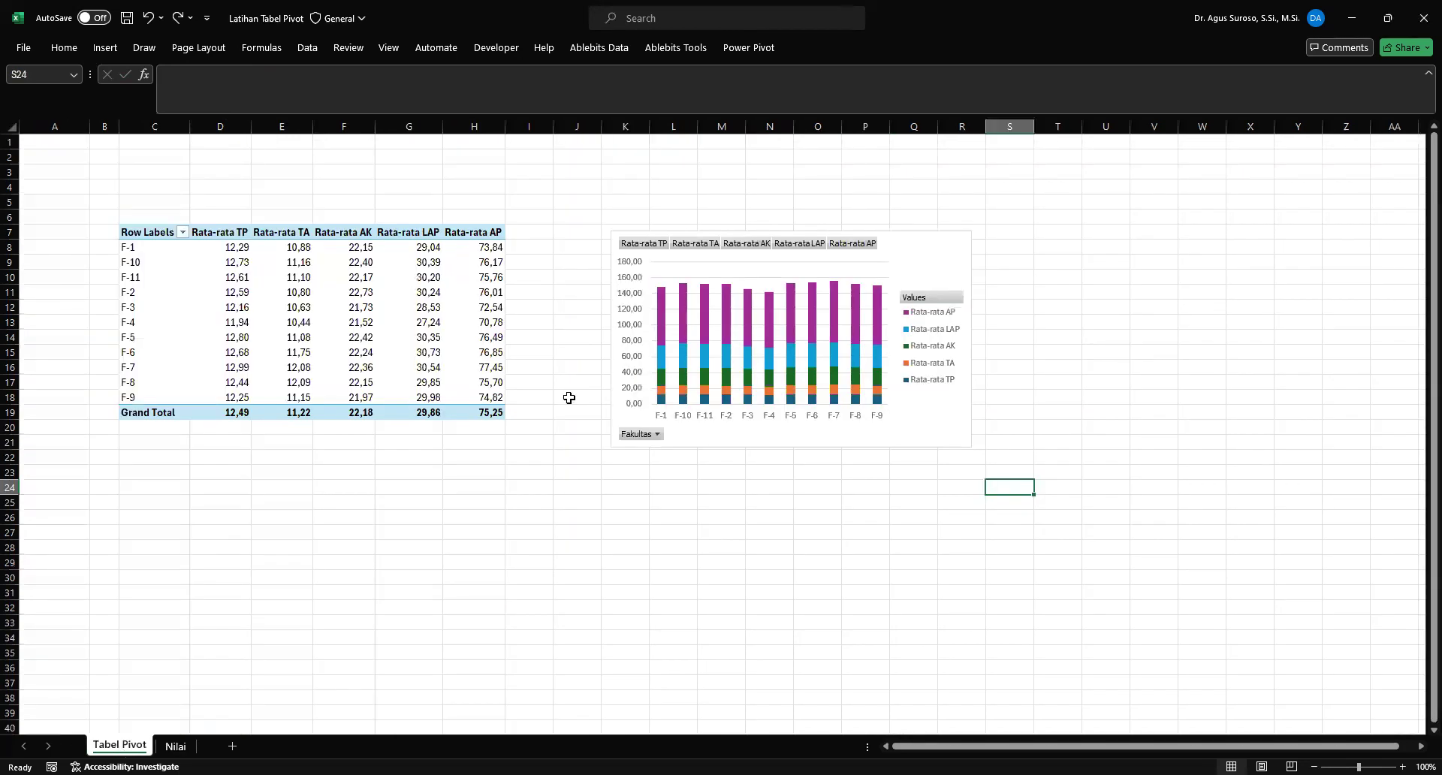